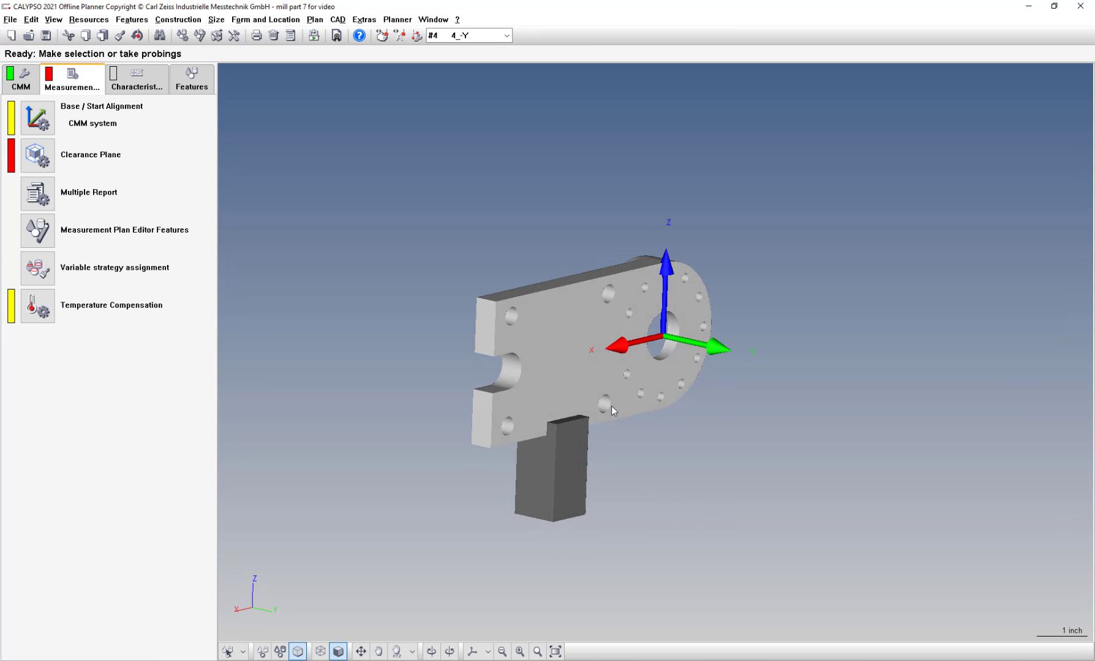
- Close the SSC stylus file import without importing and cancel the Base Alignment setup
middle_click_drag(608, 399, 604, 348)
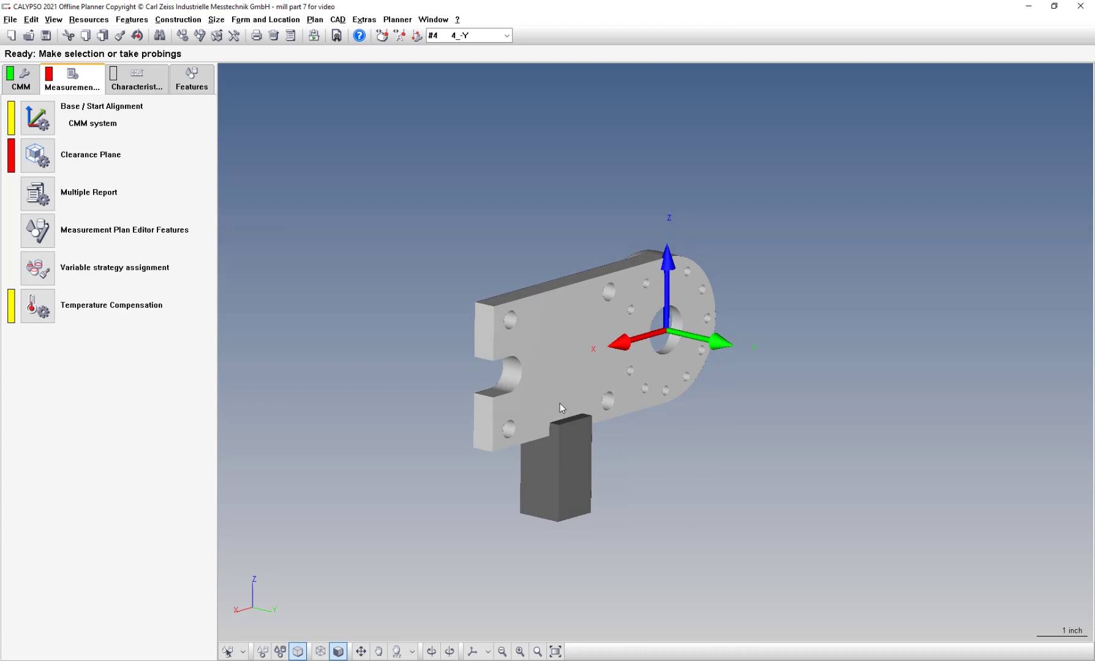
mouse_move(560, 403)
middle_mouse_down()
mouse_move(652, 402)
mouse_move(574, 400)
mouse_move(564, 385)
mouse_move(559, 399)
mouse_move(554, 386)
middle_mouse_up()
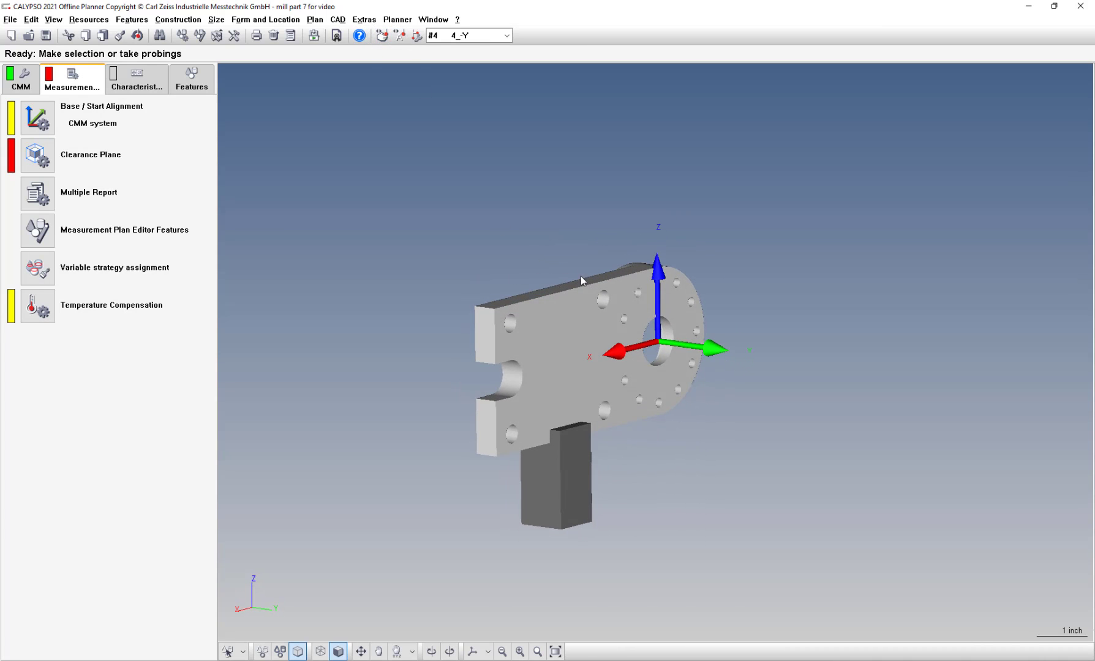
left_click(397, 19)
left_click(429, 76)
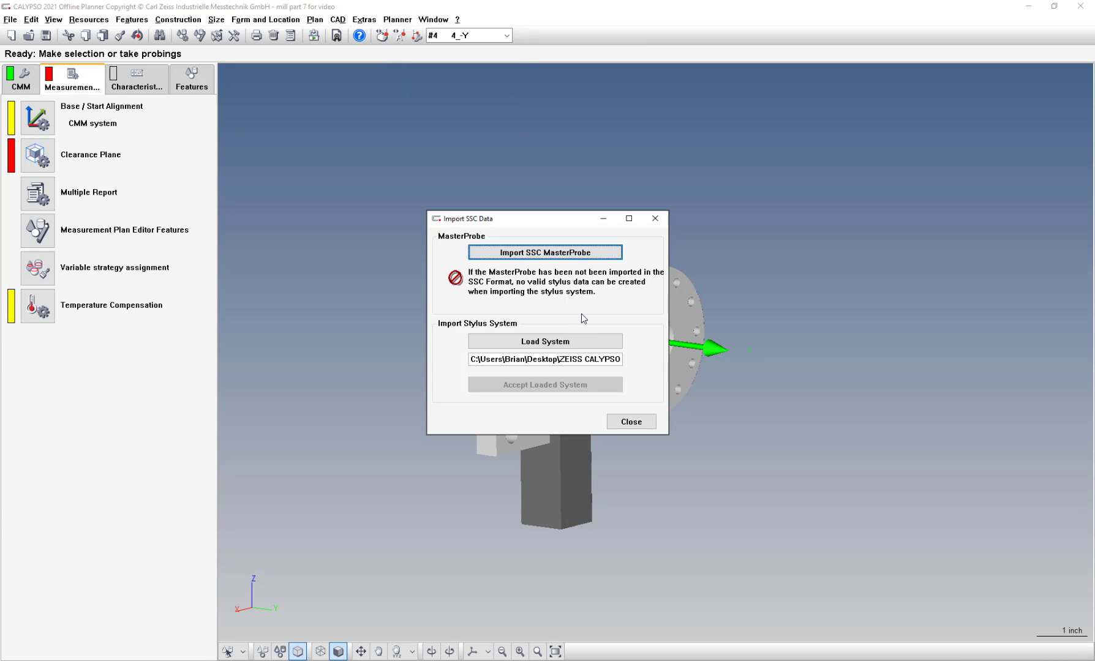
left_click(655, 217)
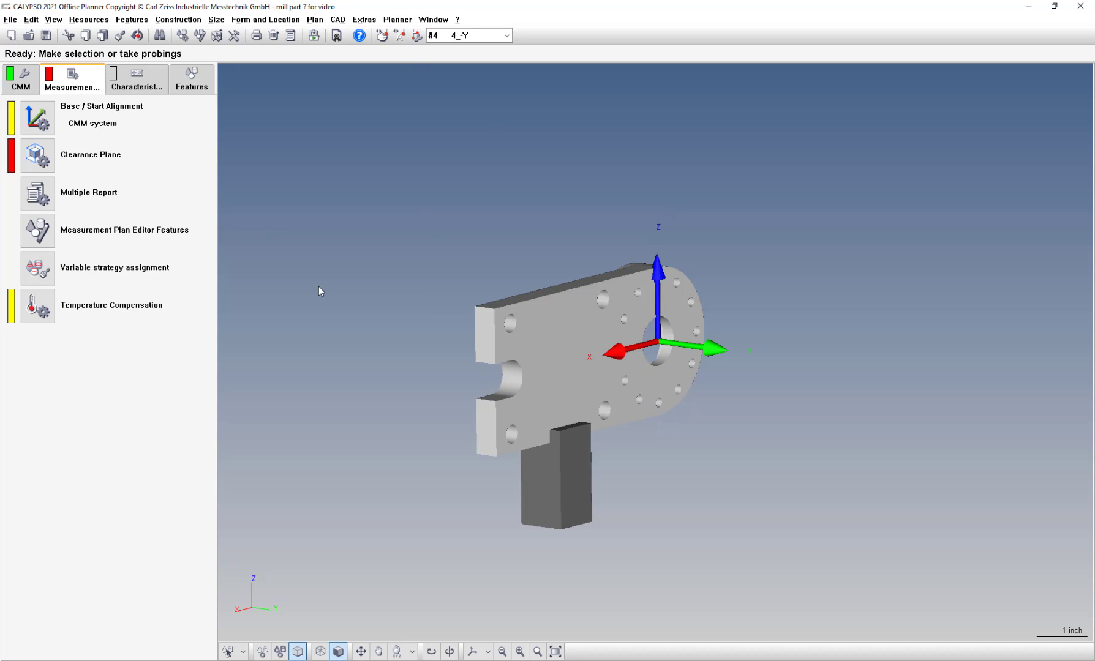
left_click(38, 107)
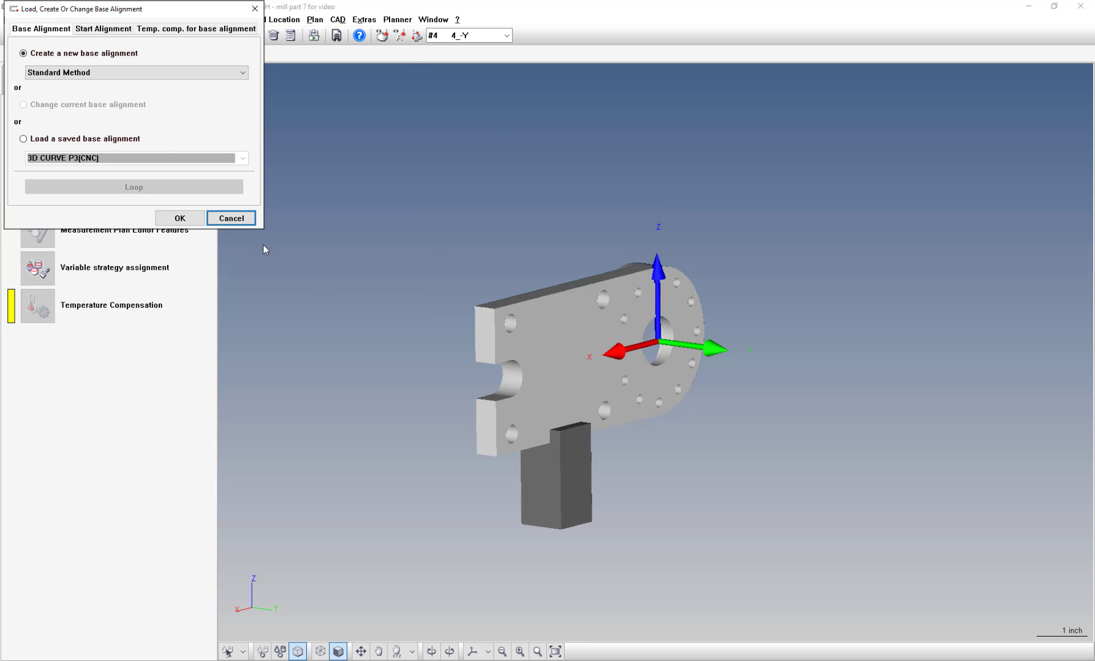
left_click(232, 218)
- Review the HVCC STAR 1 star stylus tip geometry in stylus system management
left_click(24, 72)
left_click(42, 155)
left_click(35, 101)
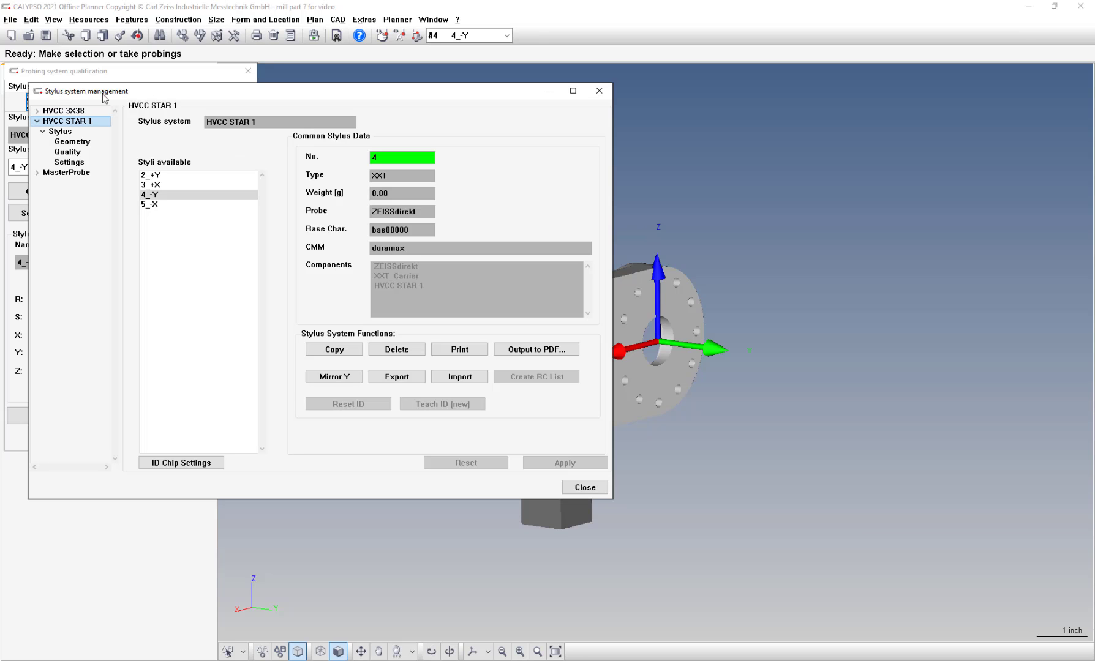
left_click(66, 141)
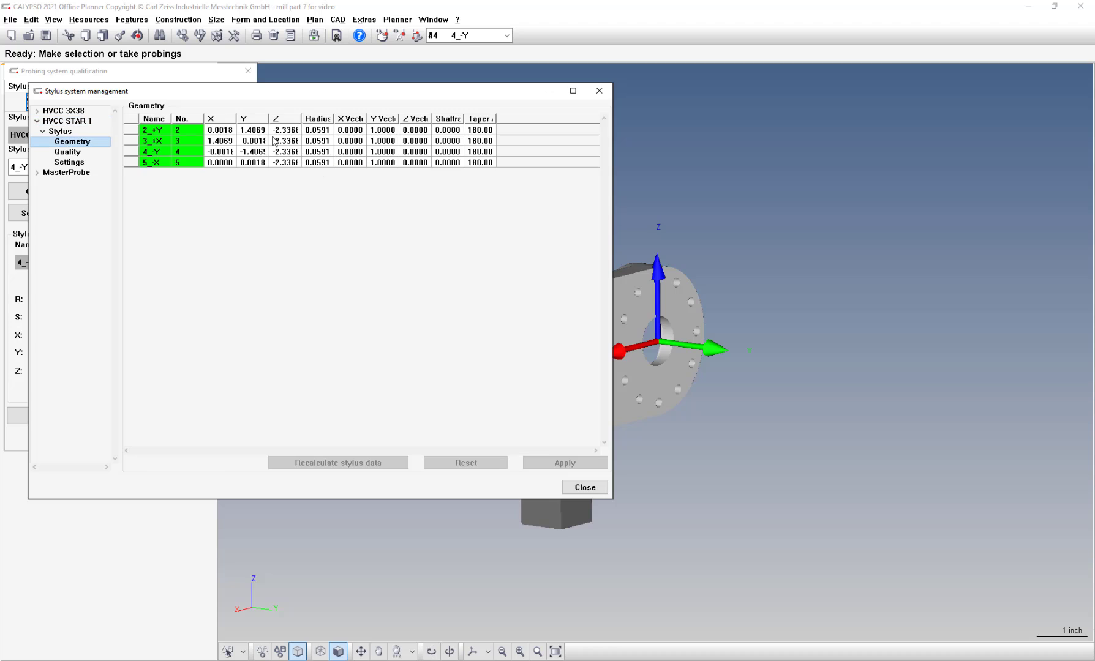
left_click(583, 488)
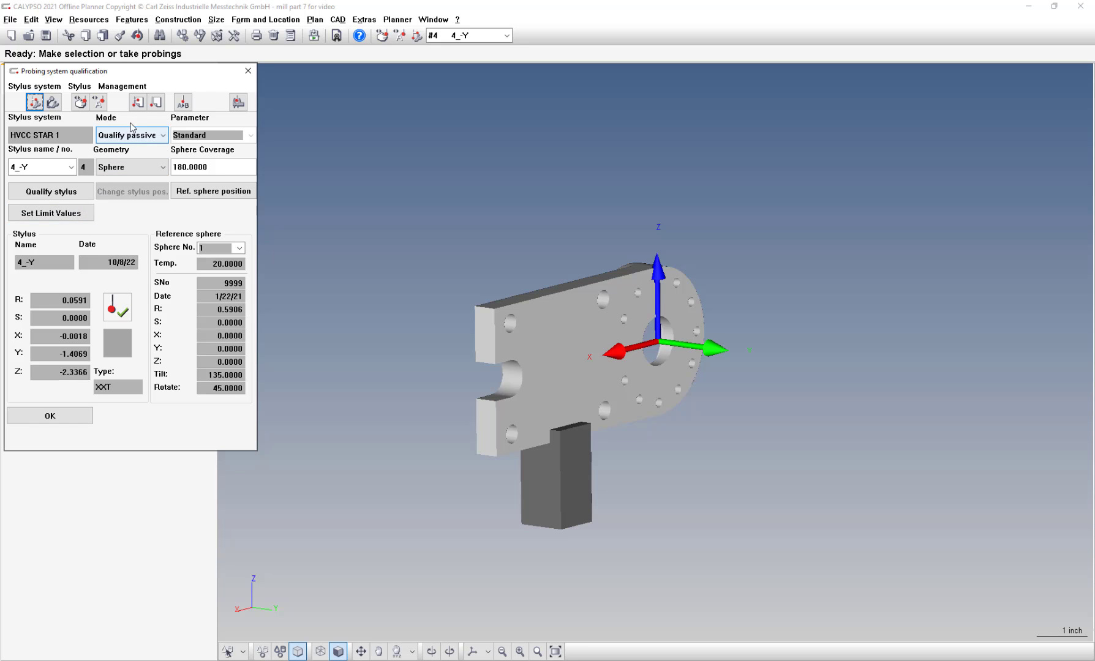
- Accept the probing qualification and extract Plane1 from the part's front face
left_click(67, 417)
left_click(78, 81)
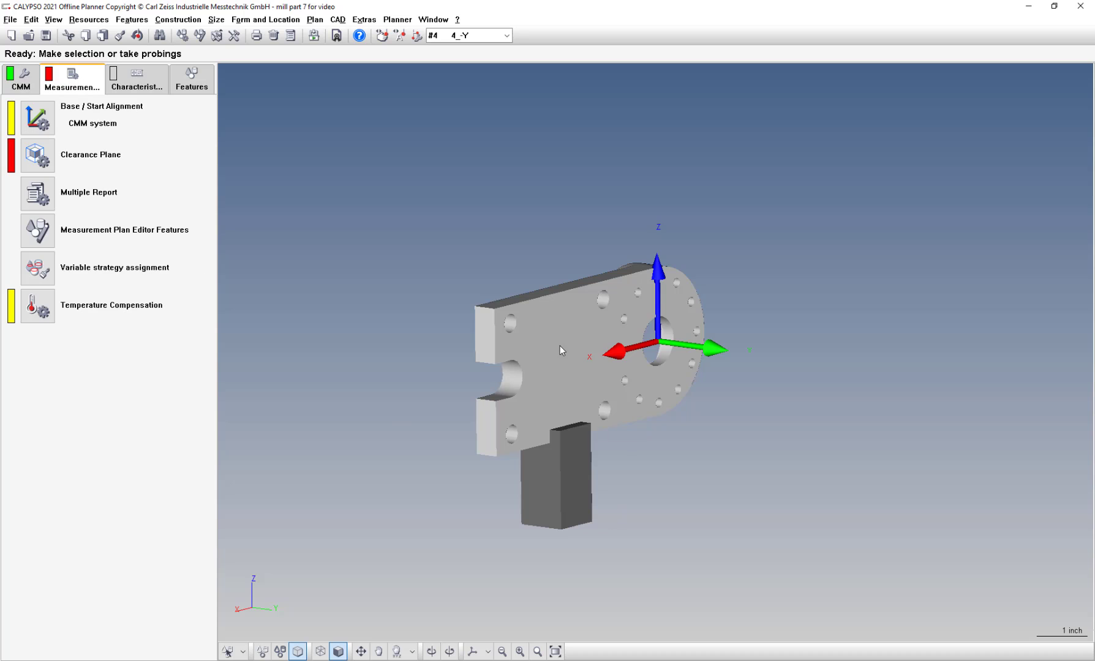
mouse_move(560, 345)
middle_mouse_down()
mouse_move(633, 342)
mouse_move(560, 345)
middle_mouse_up()
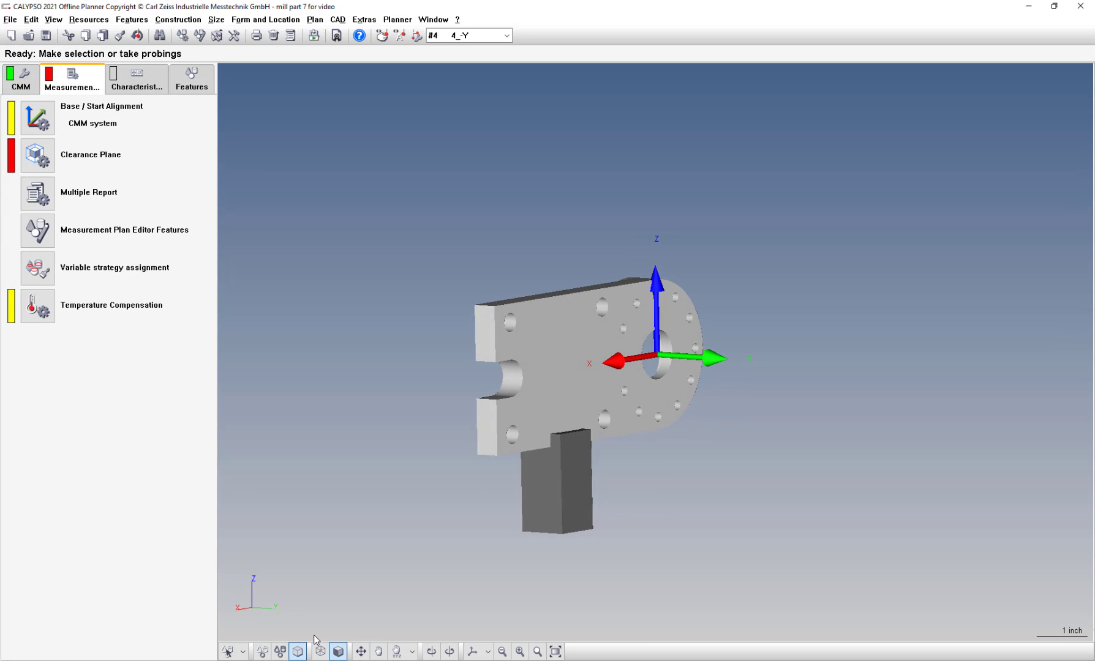
left_click(243, 652)
left_click(254, 628)
left_click(553, 338)
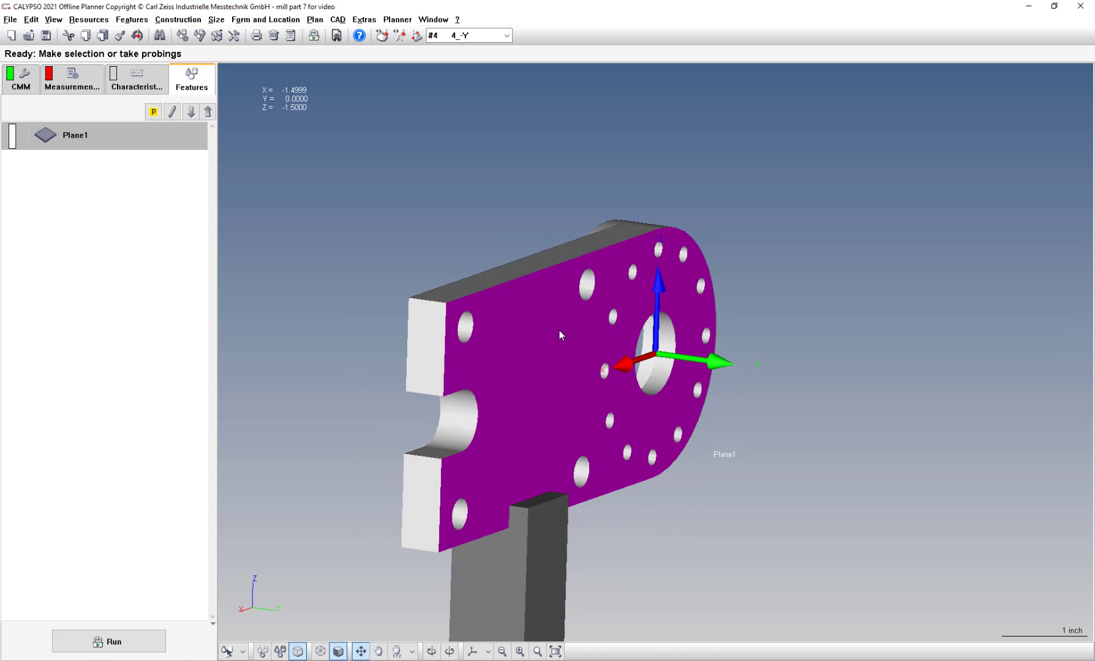
- Define 2d Line1 on the top face and 2d Line2 on the left end face
left_click(243, 651)
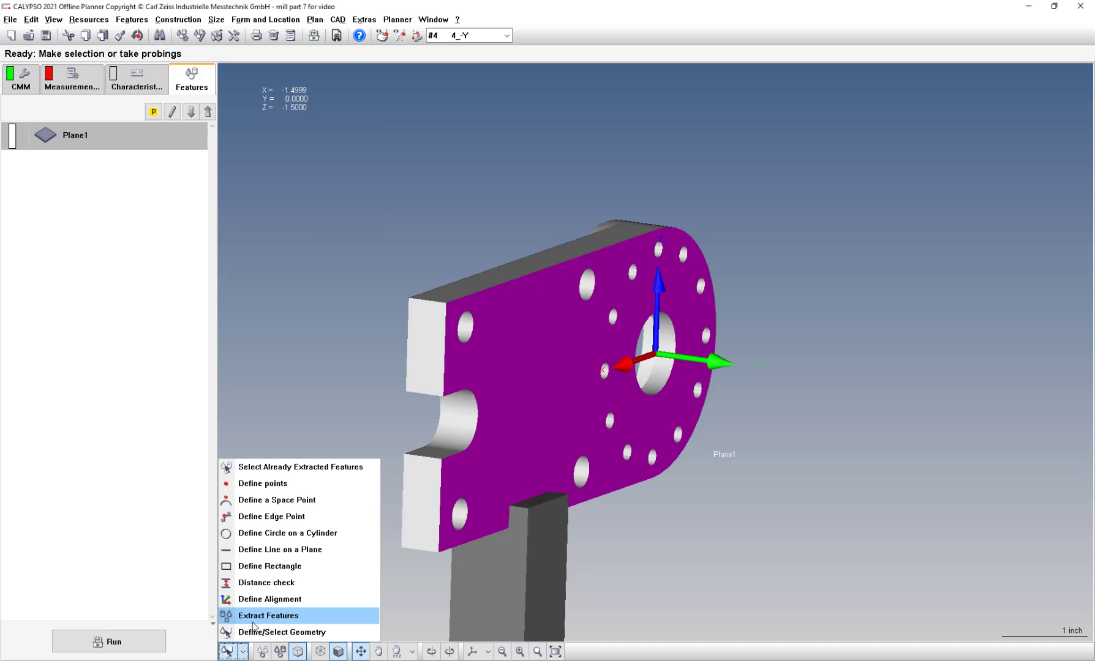
left_click(270, 550)
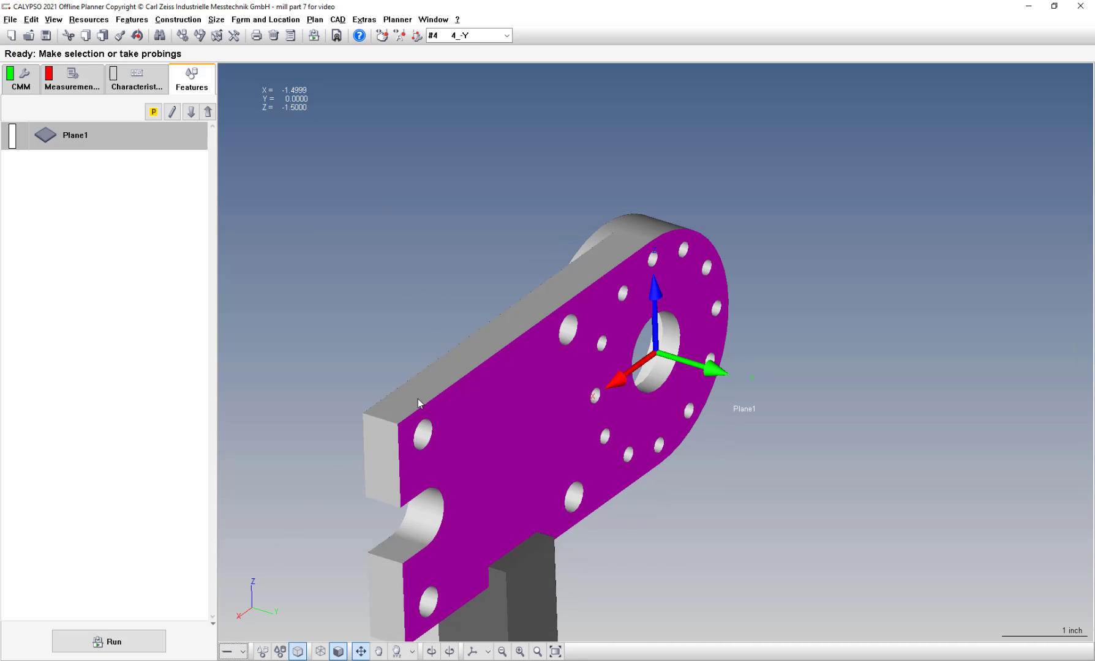
left_click(472, 360)
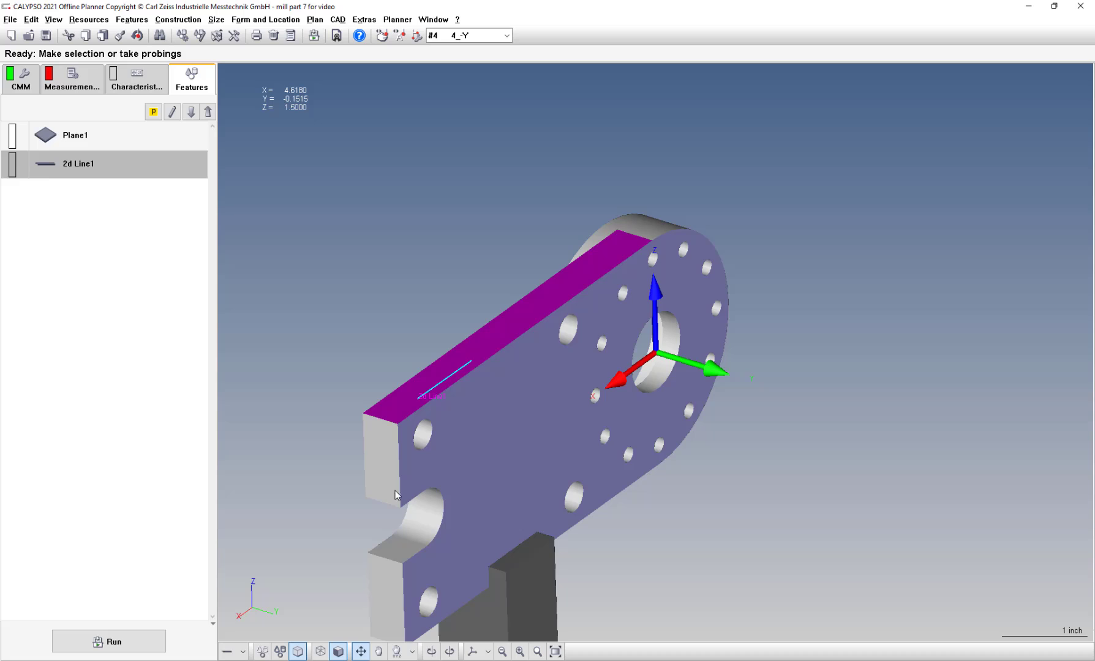
left_click(392, 445)
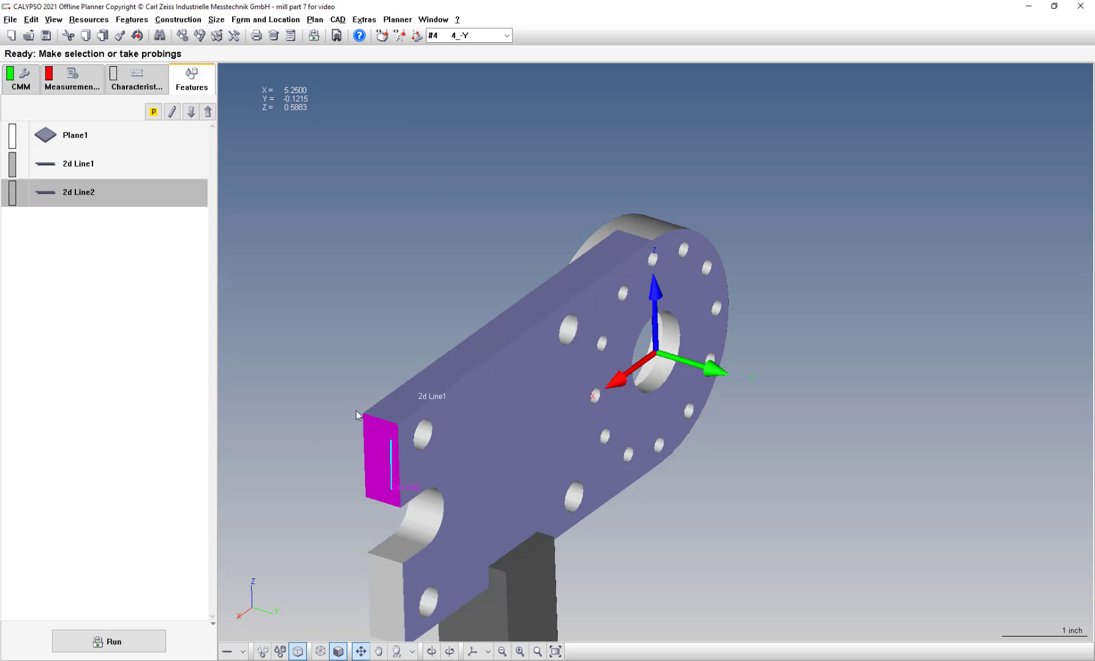
middle_click_drag(739, 401, 406, 332)
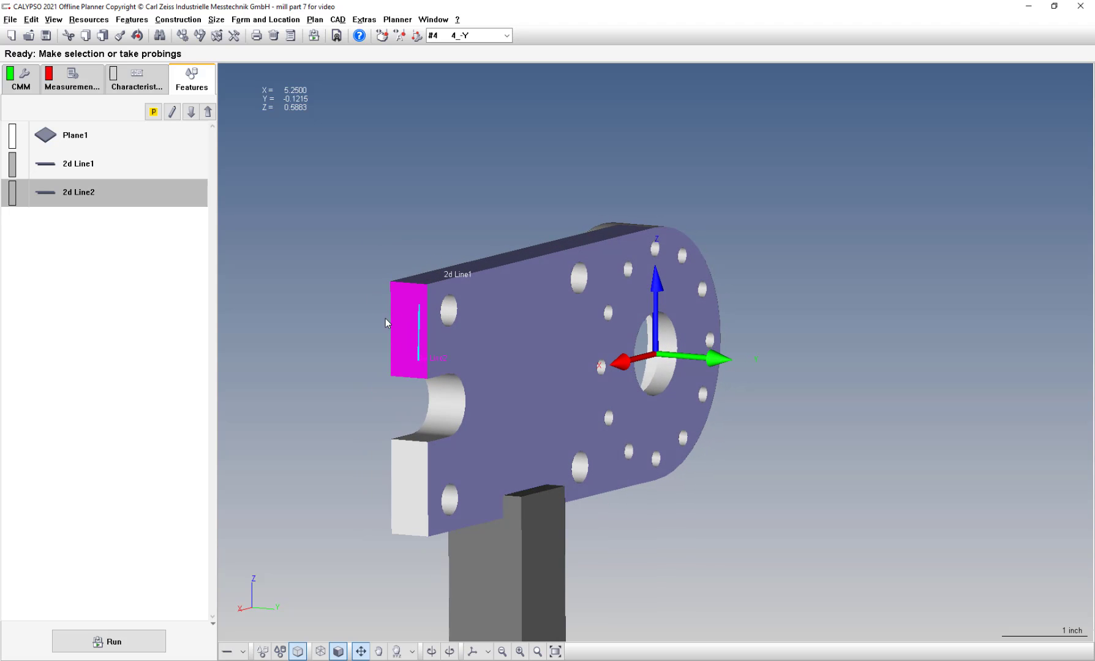
mouse_move(447, 385)
middle_mouse_down()
mouse_move(514, 377)
mouse_move(477, 369)
mouse_move(450, 384)
middle_mouse_up()
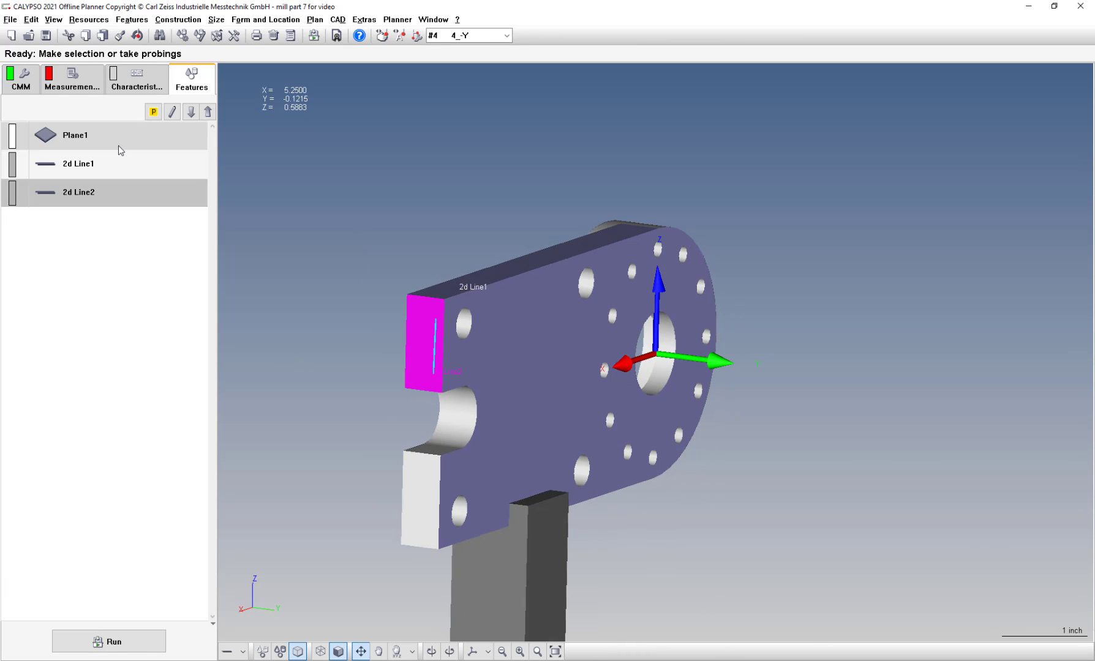
left_click(98, 172)
left_click(97, 191)
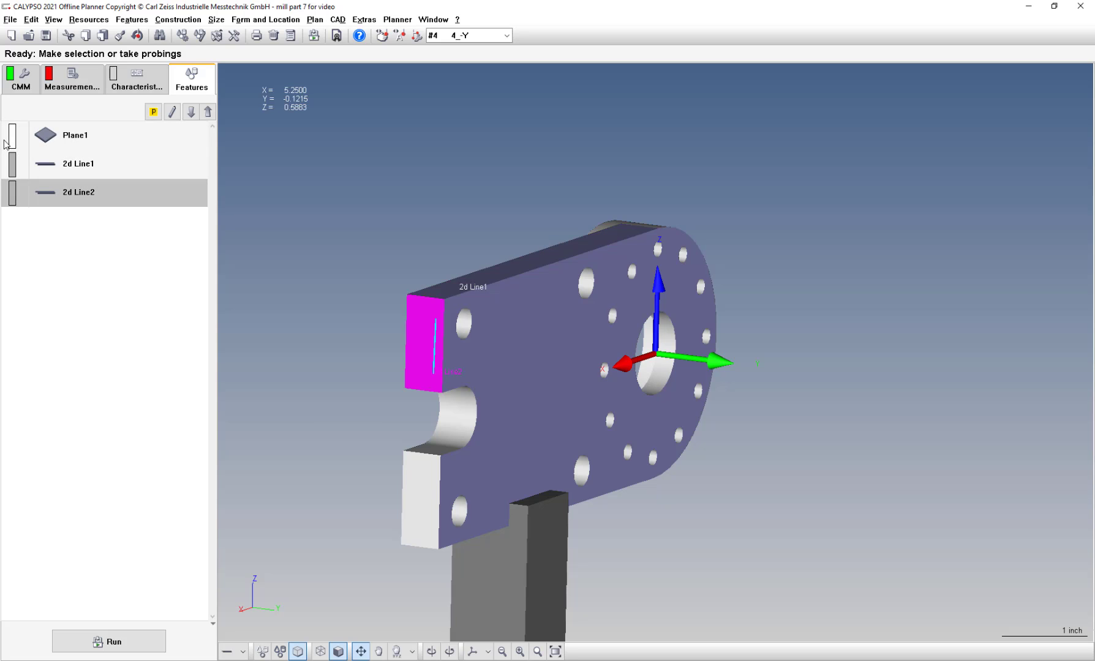
- Open Plane1's probing strategy and add probing points along the plate's lower edge
double_click(97, 133)
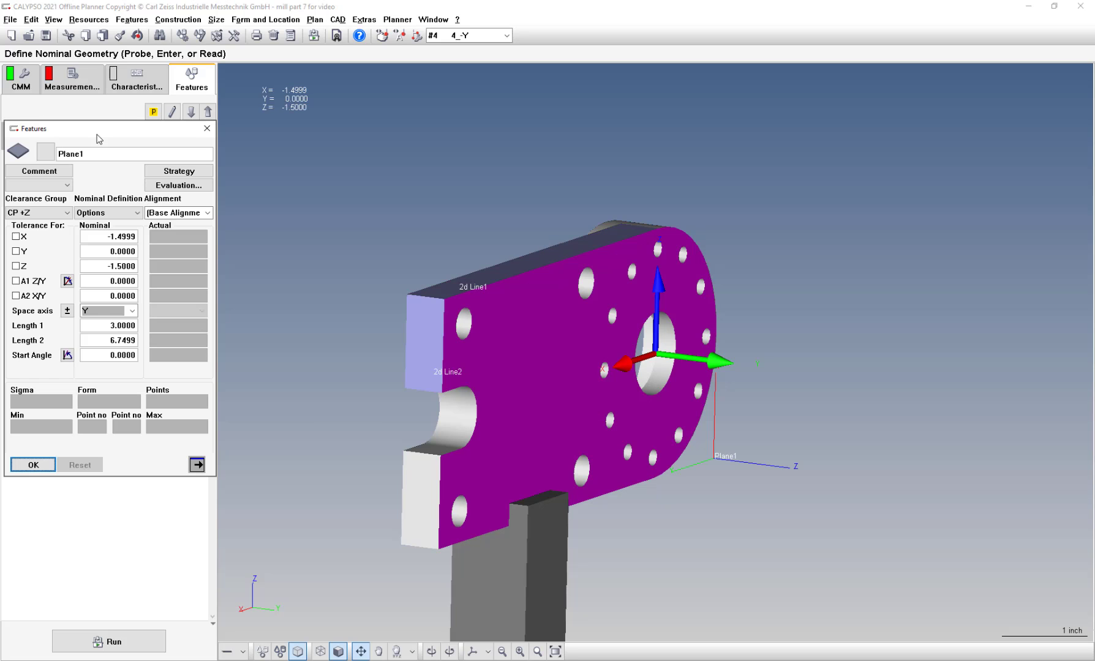
left_click(168, 172)
middle_click_drag(349, 273, 660, 444)
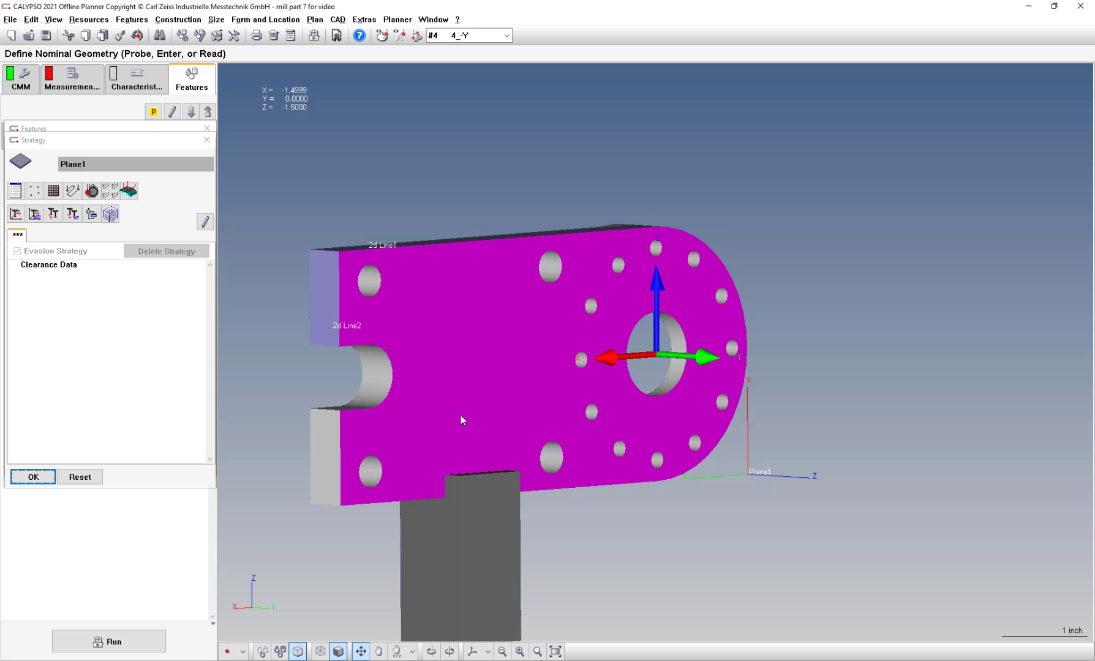
mouse_move(641, 484)
right_mouse_down()
mouse_move(640, 462)
mouse_move(626, 476)
mouse_move(641, 477)
right_mouse_up()
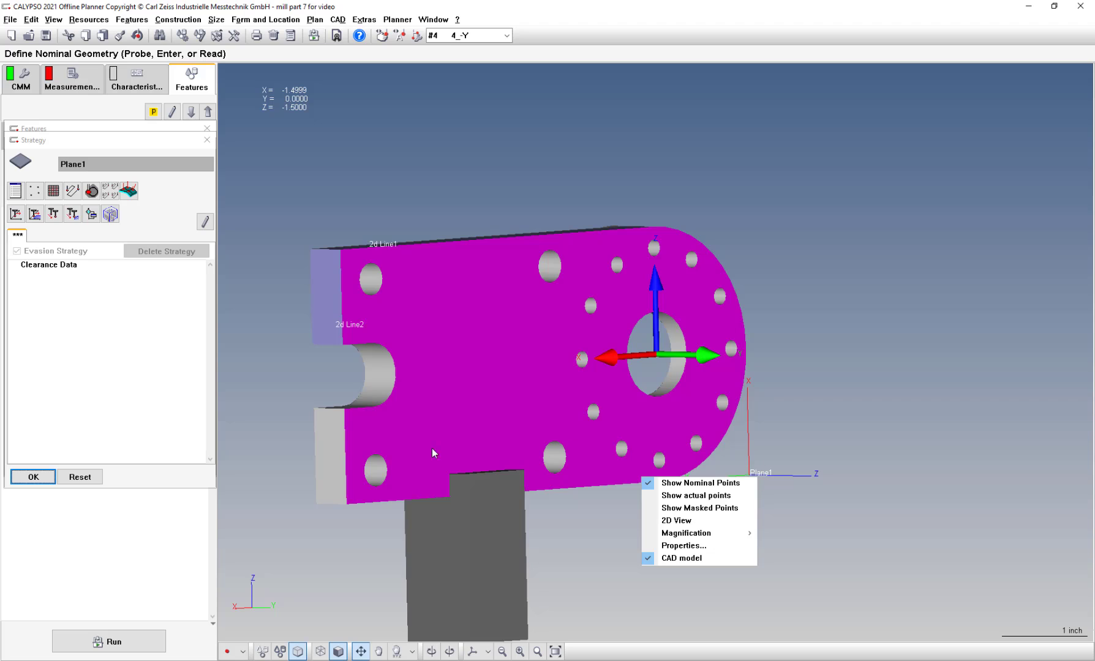
left_click(358, 497)
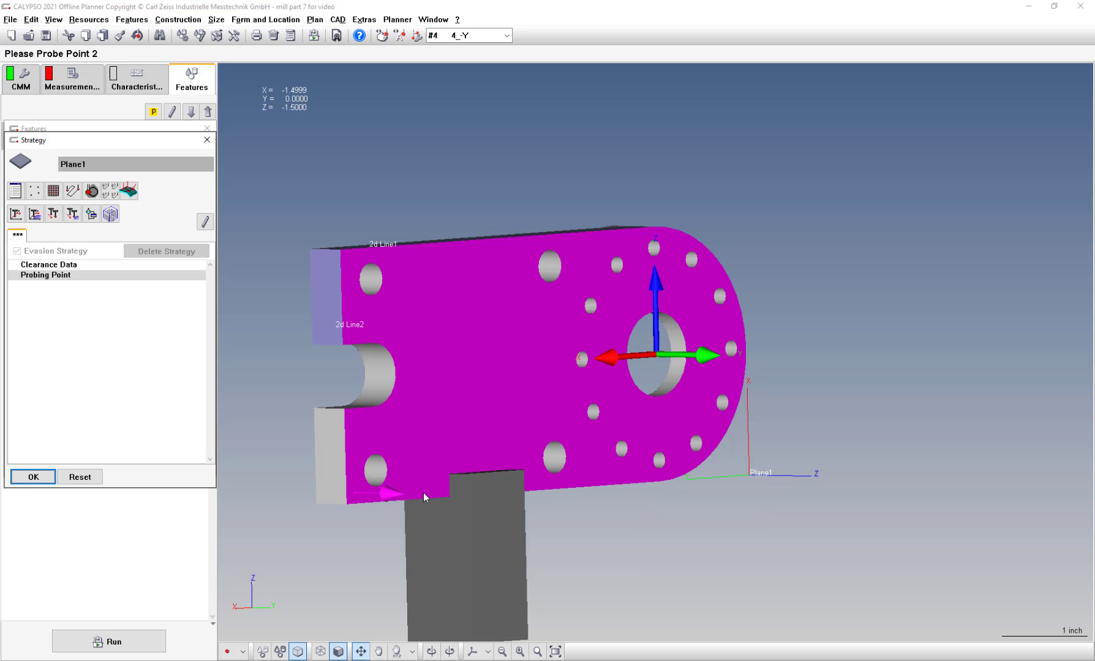
left_click(442, 491)
left_click(442, 472)
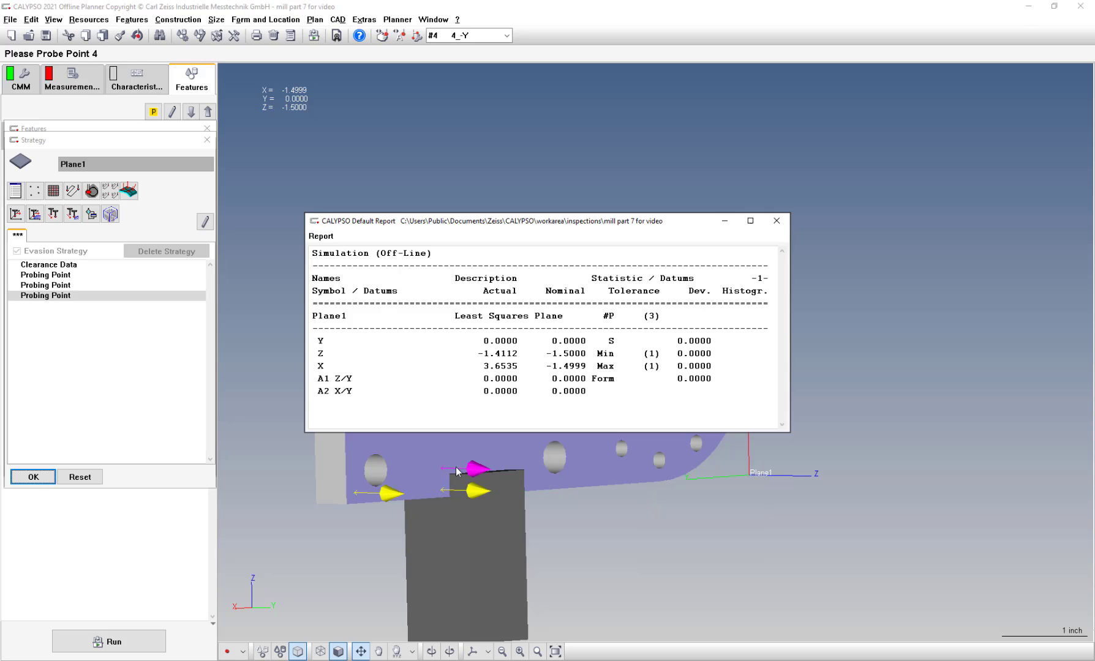
left_click(785, 217)
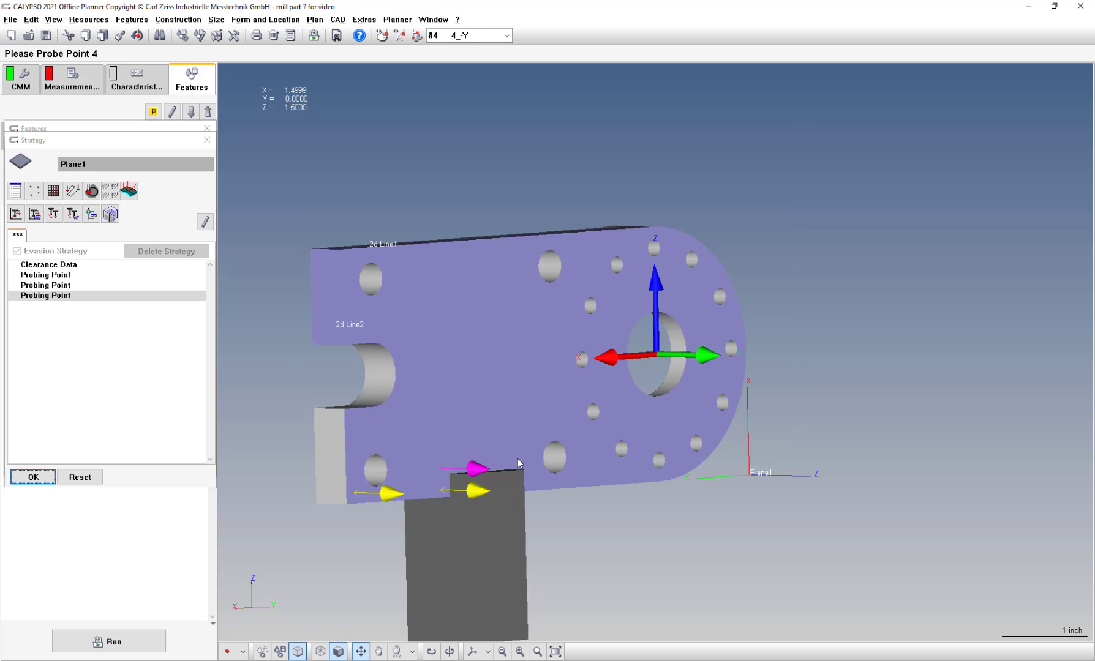
left_click(517, 463)
left_click(463, 480)
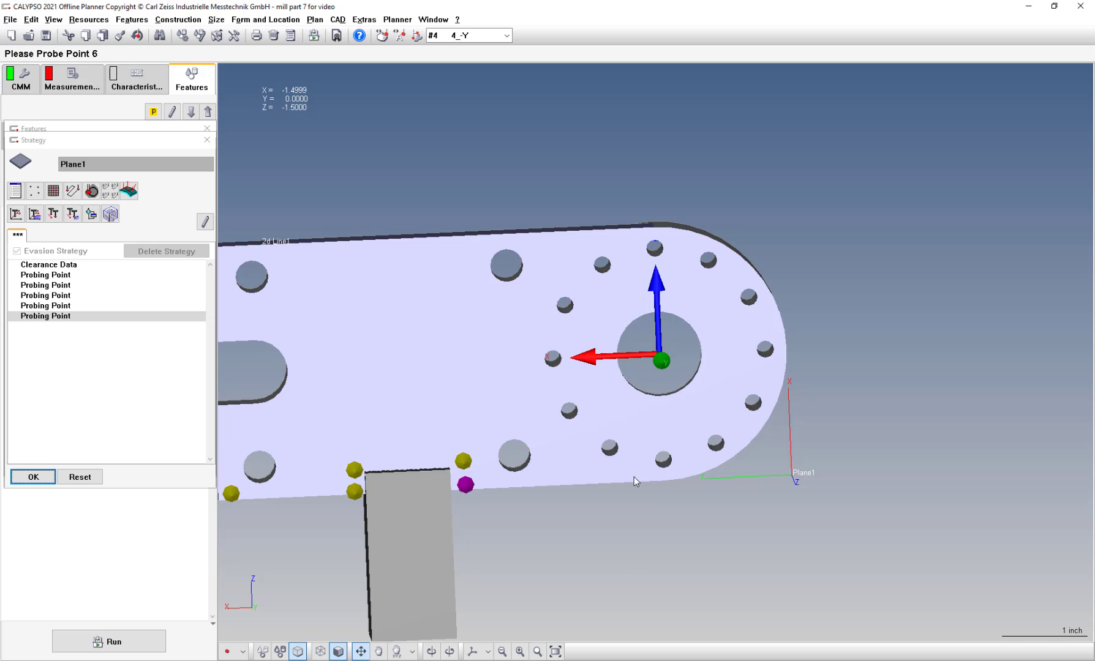
left_click(665, 479)
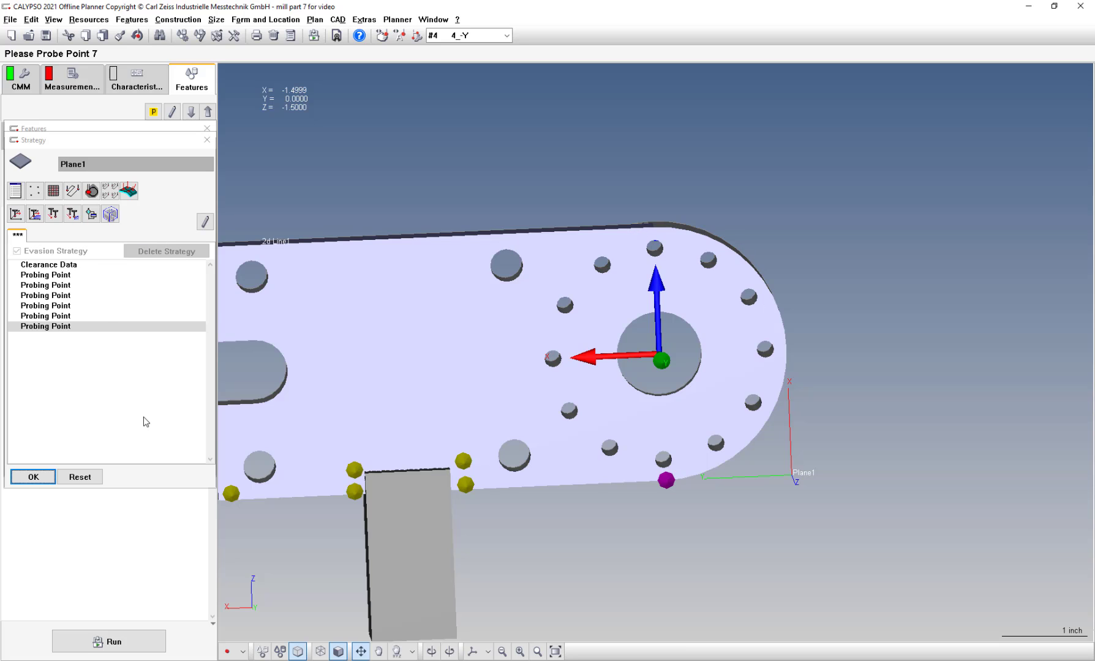
- Add probing points from the lower right corner up the curved right end
left_click(702, 472)
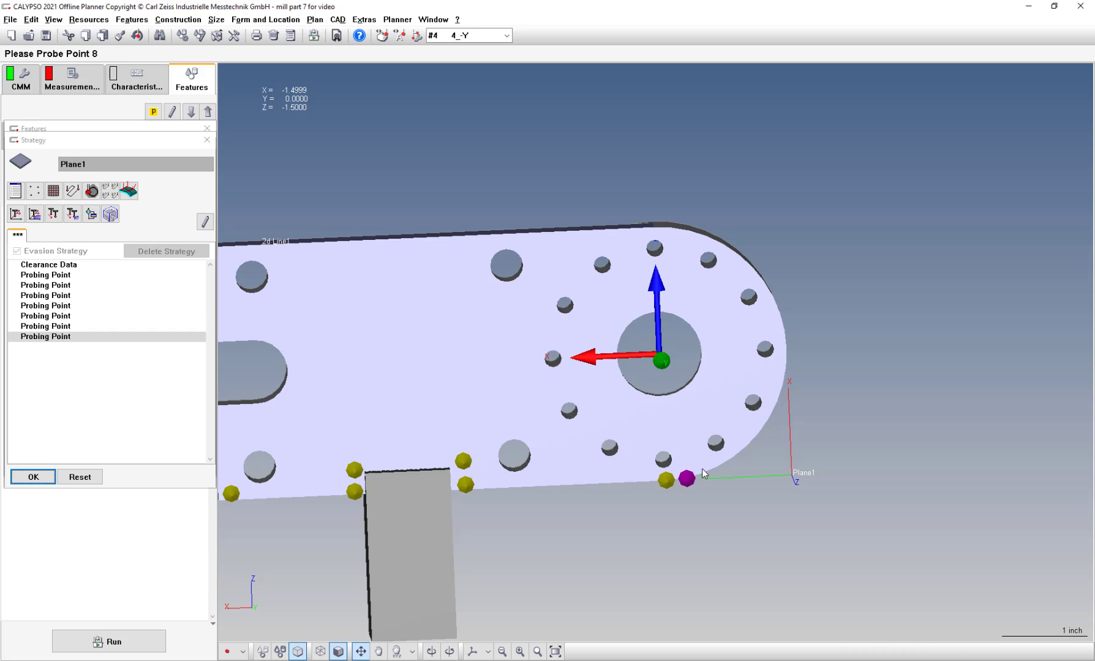
left_click(717, 465)
mouse_move(717, 465)
middle_mouse_down()
mouse_move(705, 438)
mouse_move(716, 459)
middle_mouse_up()
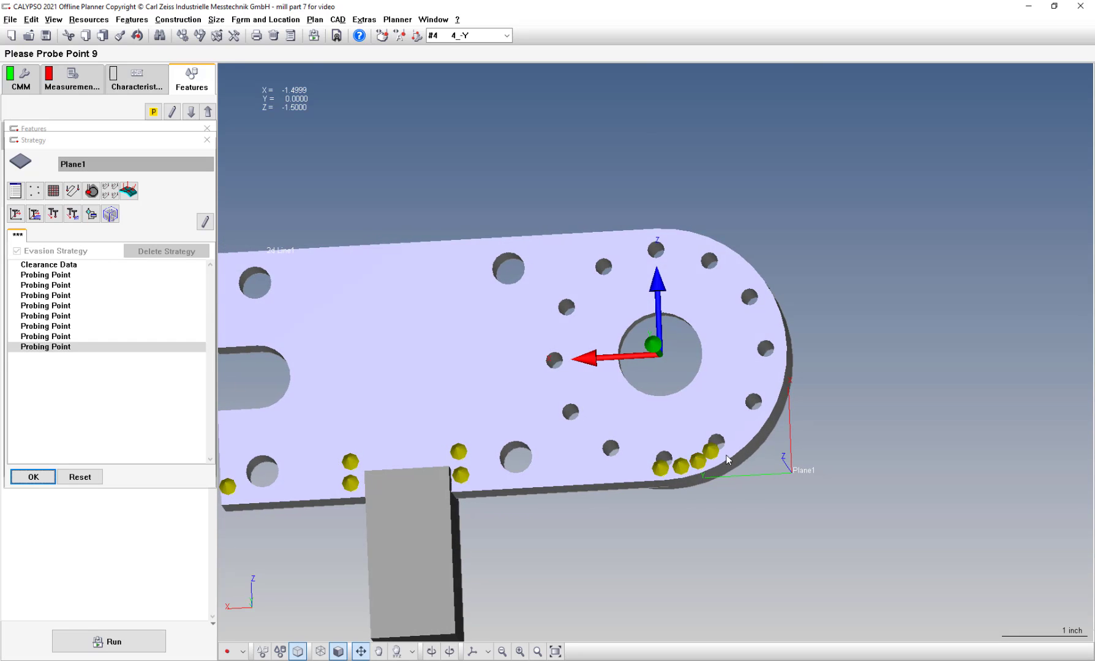
left_click(731, 451)
left_click(746, 439)
left_click(747, 436)
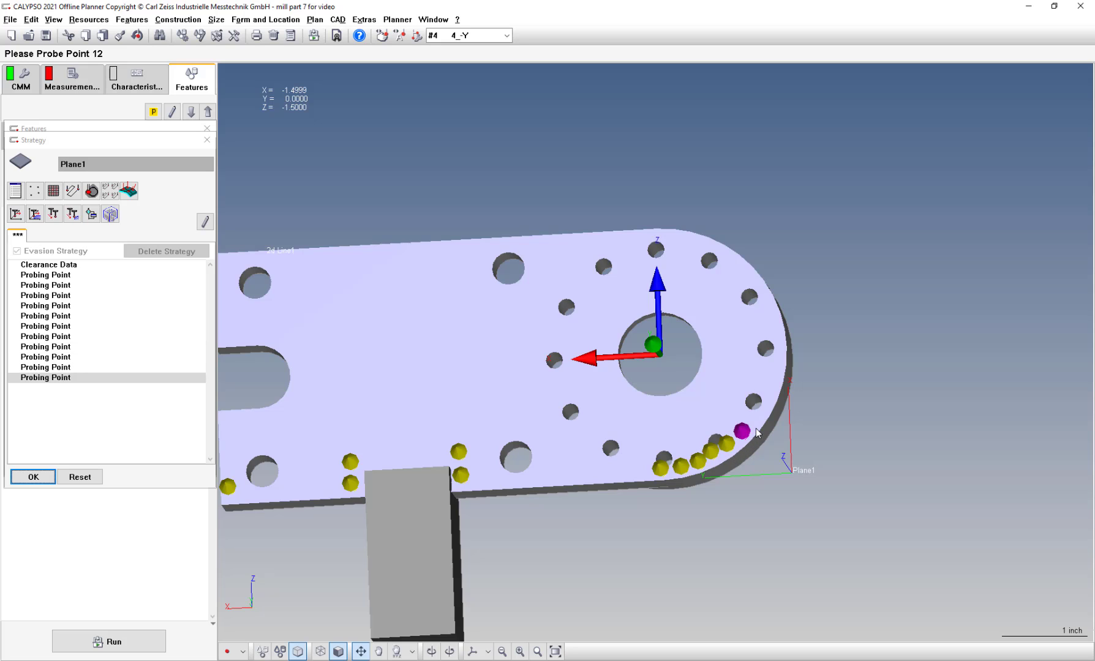
left_click(757, 427)
left_click(769, 406)
left_click(776, 390)
left_click(781, 378)
left_click(784, 354)
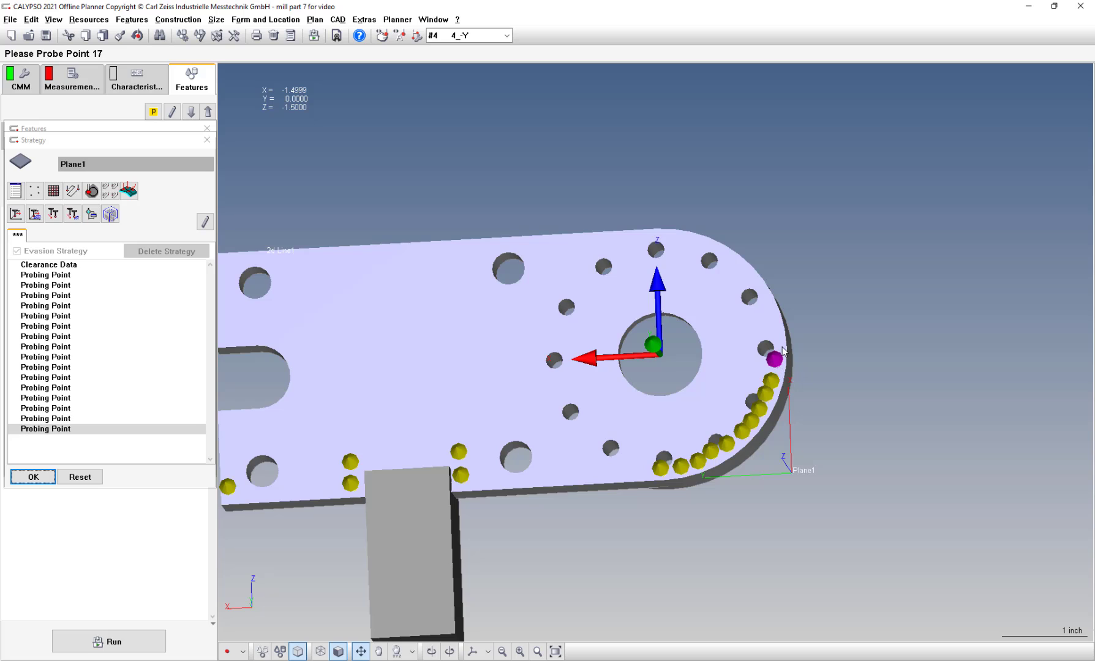
- Continue probing points over the upper curve and along the top edge to Probe Point 27
left_click(779, 341)
left_click(773, 323)
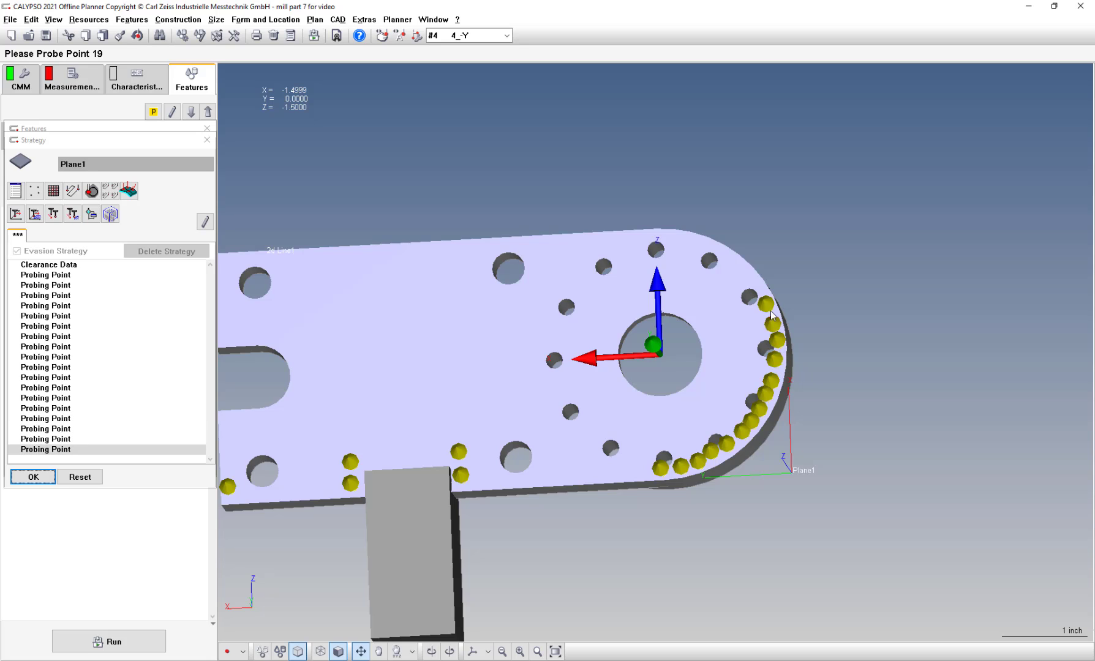
left_click(769, 300)
left_click(758, 285)
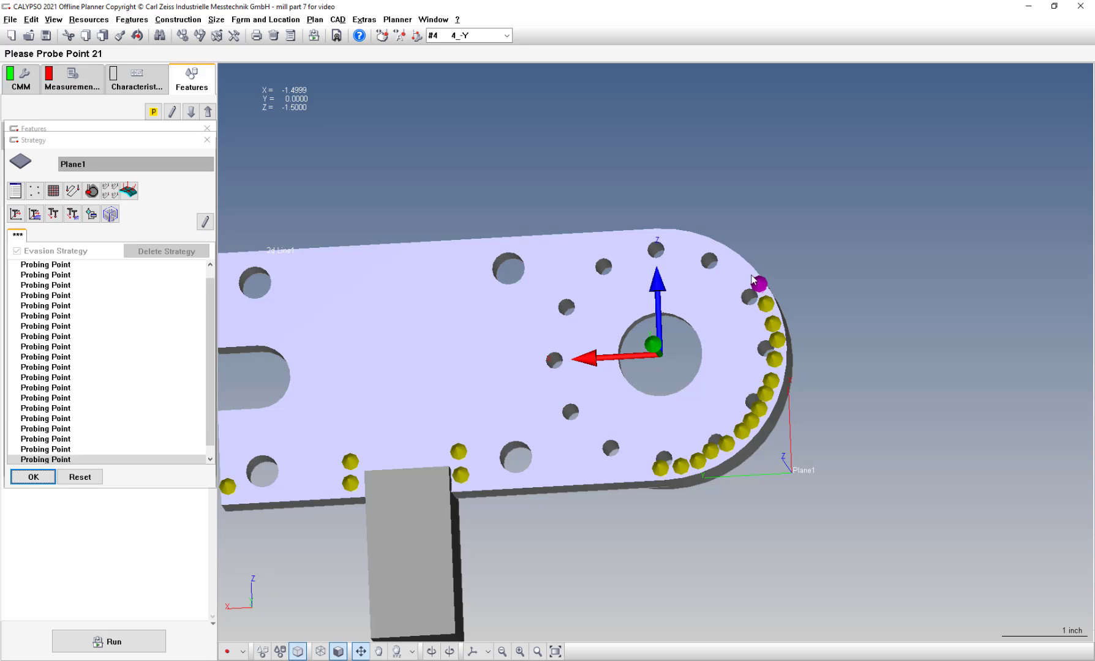
left_click(746, 268)
left_click(732, 253)
left_click(715, 244)
left_click(695, 236)
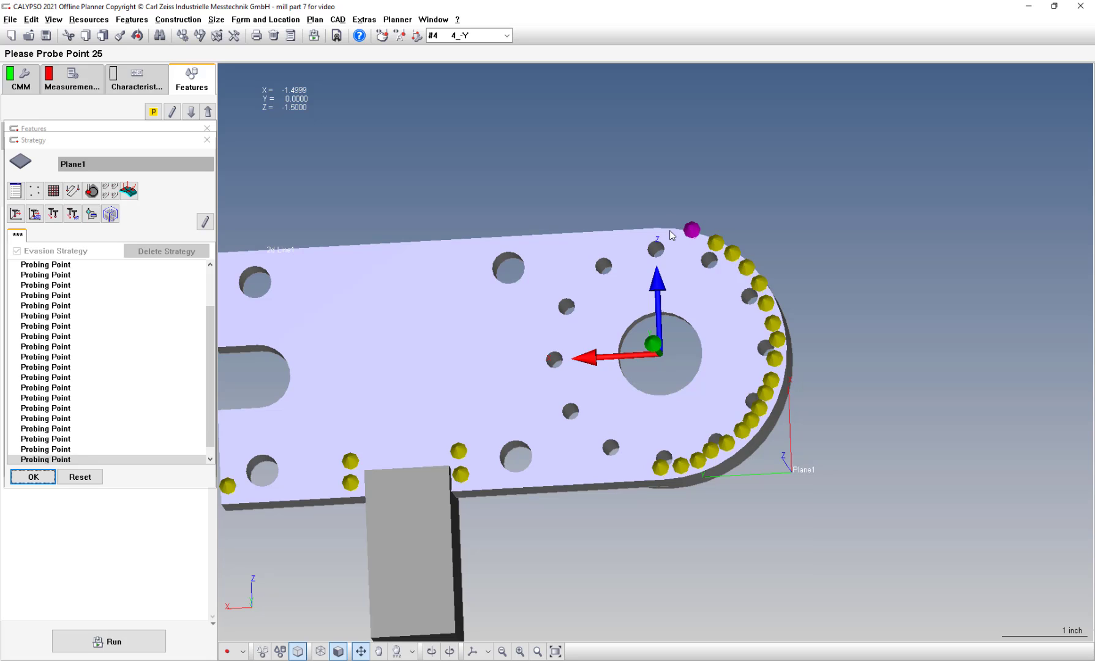
left_click(669, 231)
left_click(647, 232)
middle_click_drag(647, 234, 624, 277)
- Add Plane1 probing points on the top edge and near the upper-left corner
scroll(666, 265, "up", 5)
middle_click_drag(738, 216, 724, 192)
scroll(724, 192, "down", 3)
left_click(637, 169)
middle_click_drag(601, 166, 551, 205)
scroll(551, 204, "down", 5)
scroll(287, 293, "up", 4)
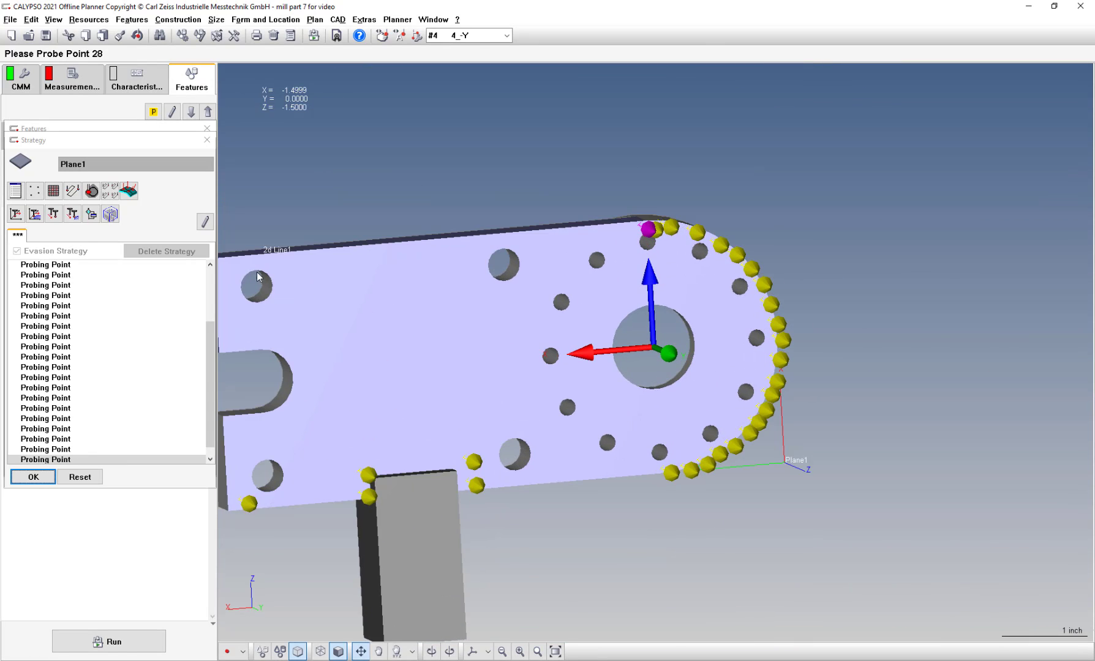
scroll(314, 283, "down", 2)
left_click(305, 279)
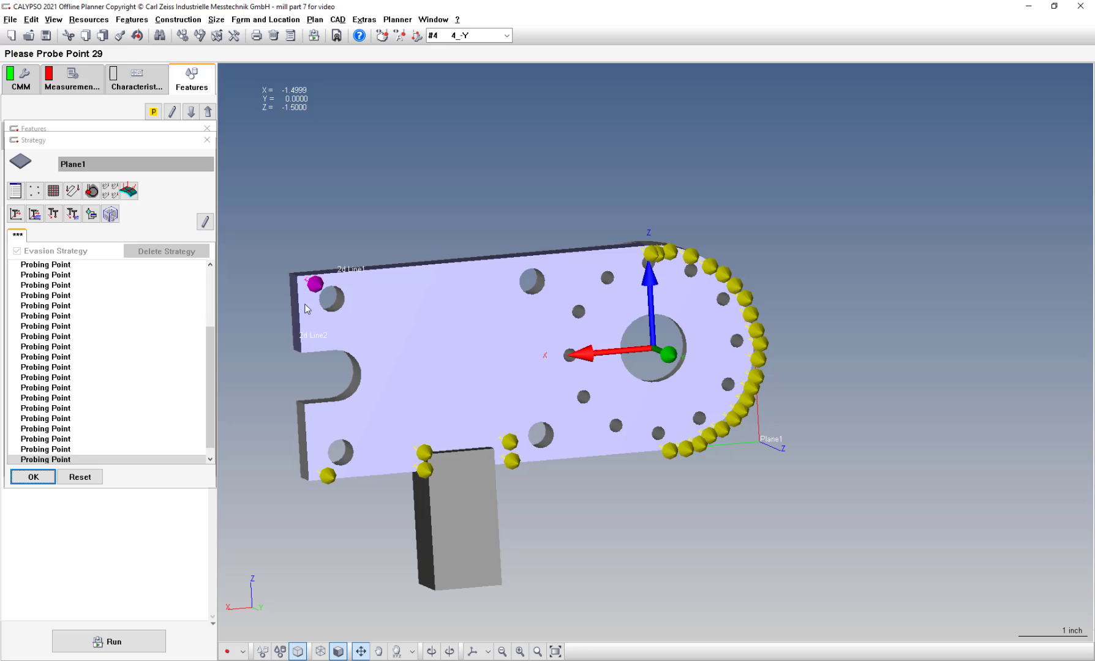
- Add probing points around the left notch and down to the lower-left corner
left_click(313, 345)
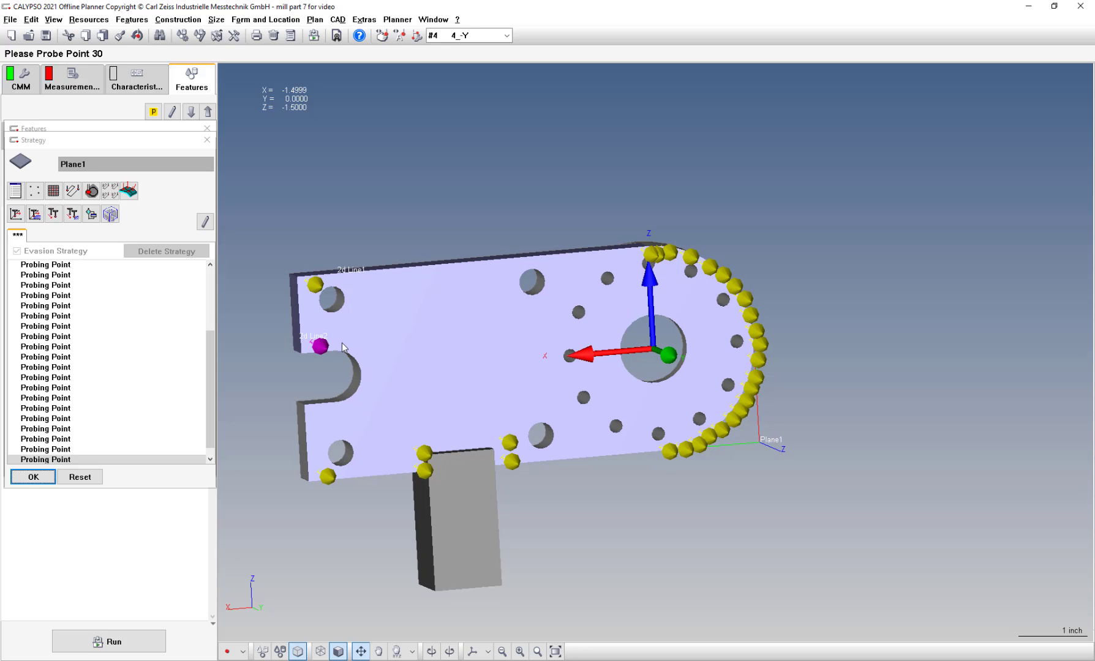
left_click(342, 349)
left_click(368, 374)
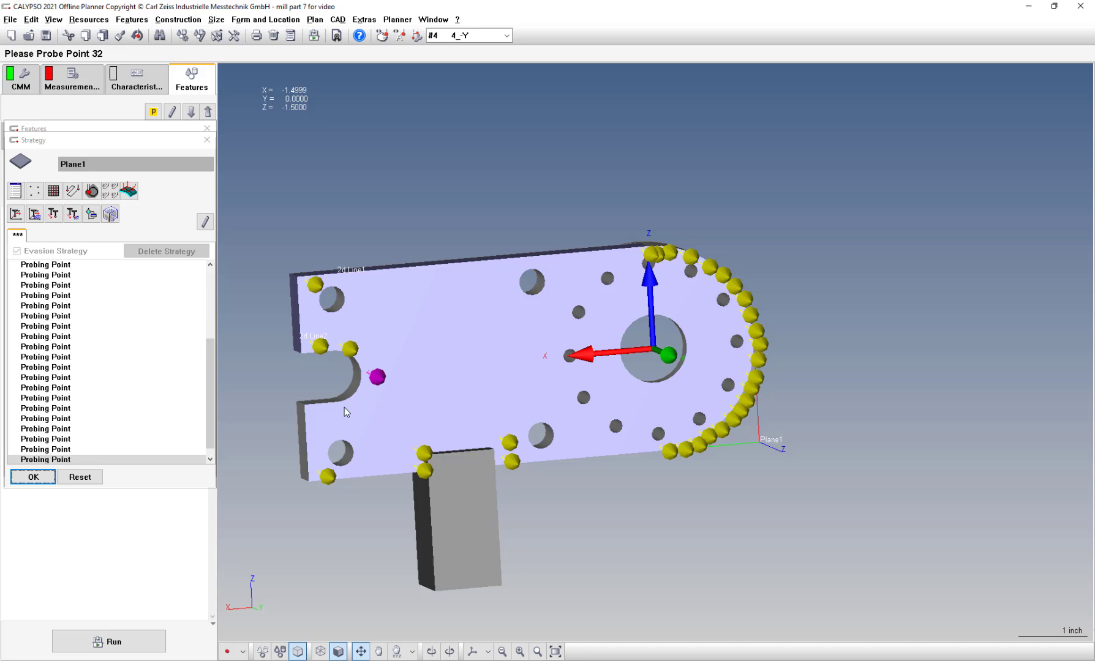
left_click(347, 411)
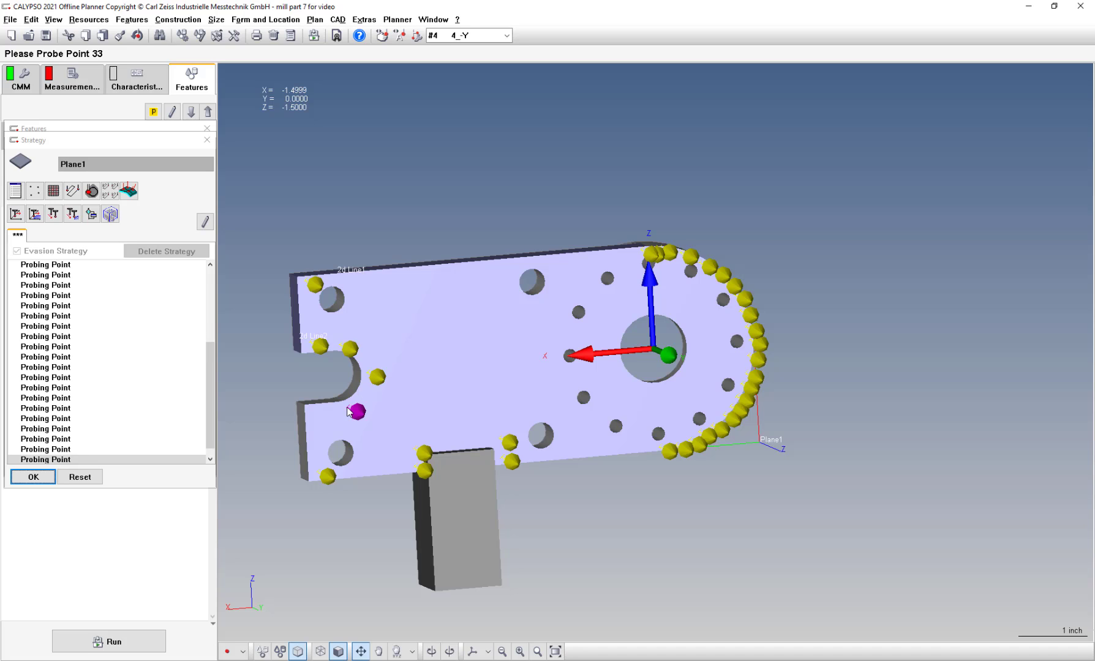
left_click(314, 412)
left_click(317, 471)
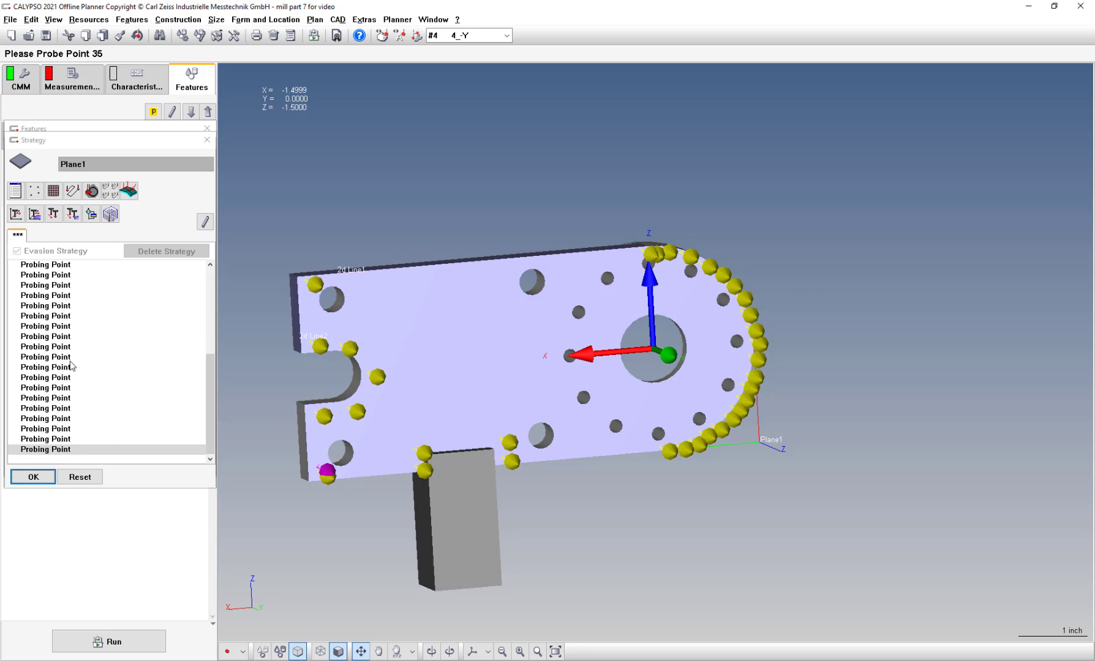
left_click(58, 446)
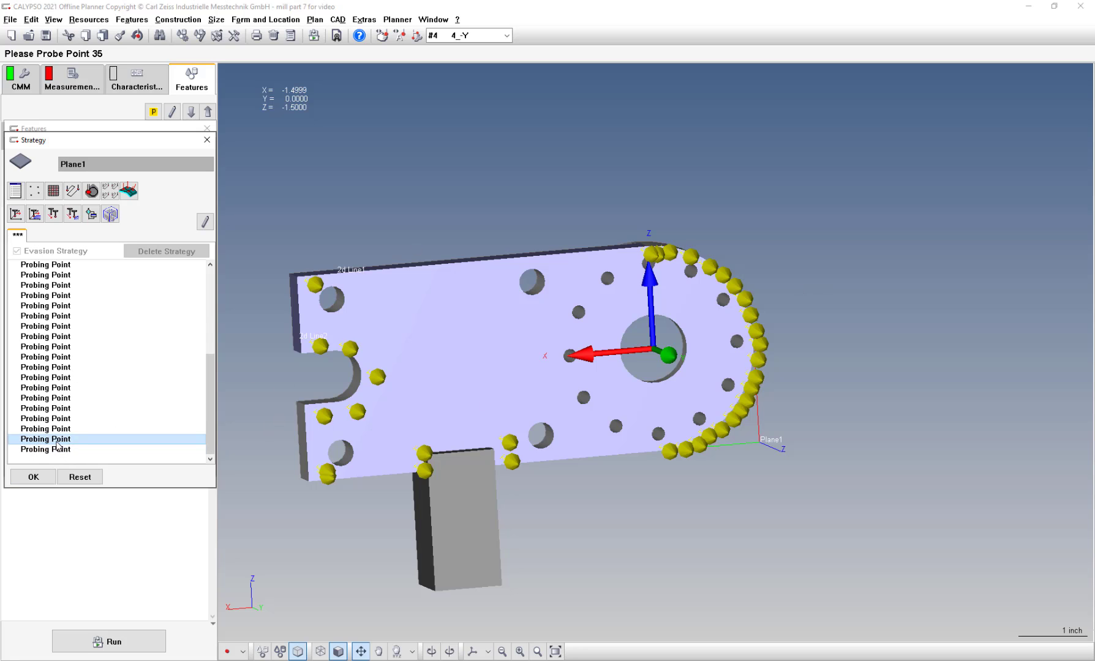
- Select all of Plane1's probing points with Ctrl+A and convert them into a polyline
scroll(61, 438, "up", 6)
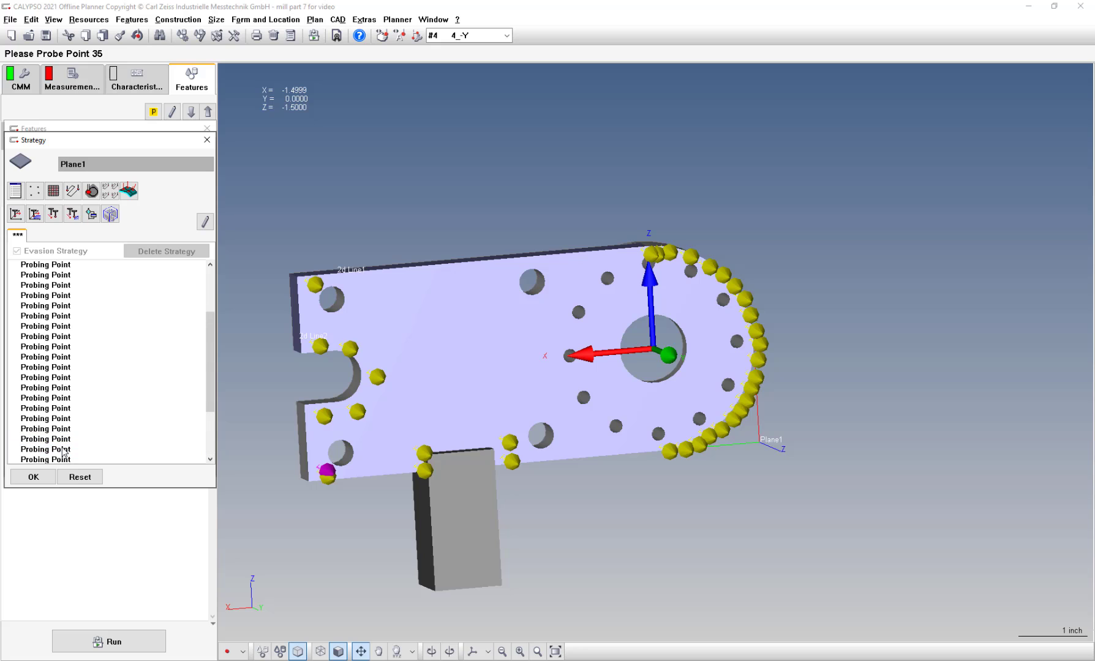
left_click(54, 275)
key("ctrl+a")
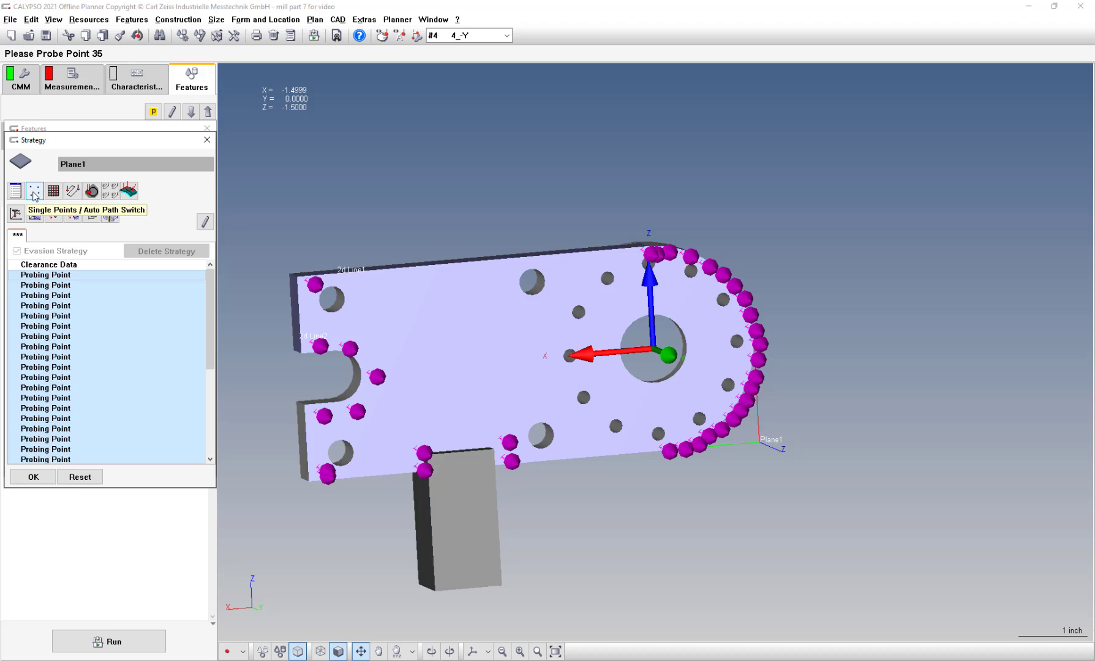
left_click(33, 191)
left_click(76, 205)
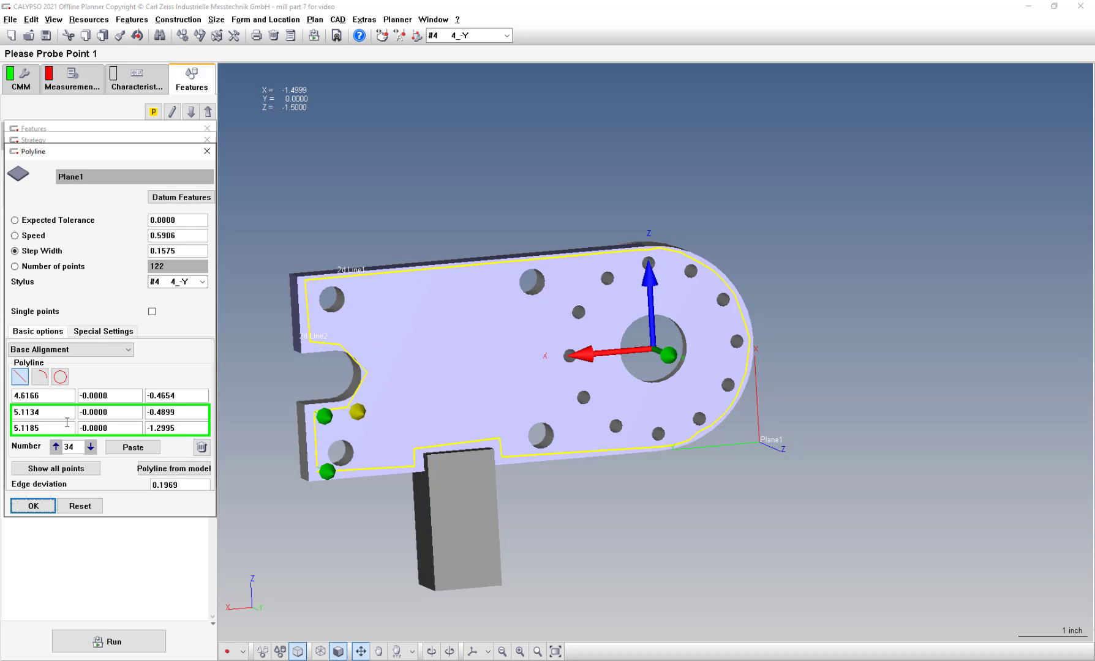
- Make polyline segment 32 an Arc and set density by Number of points, giving 122 points
left_click(65, 447)
left_click(90, 448)
left_click(90, 447)
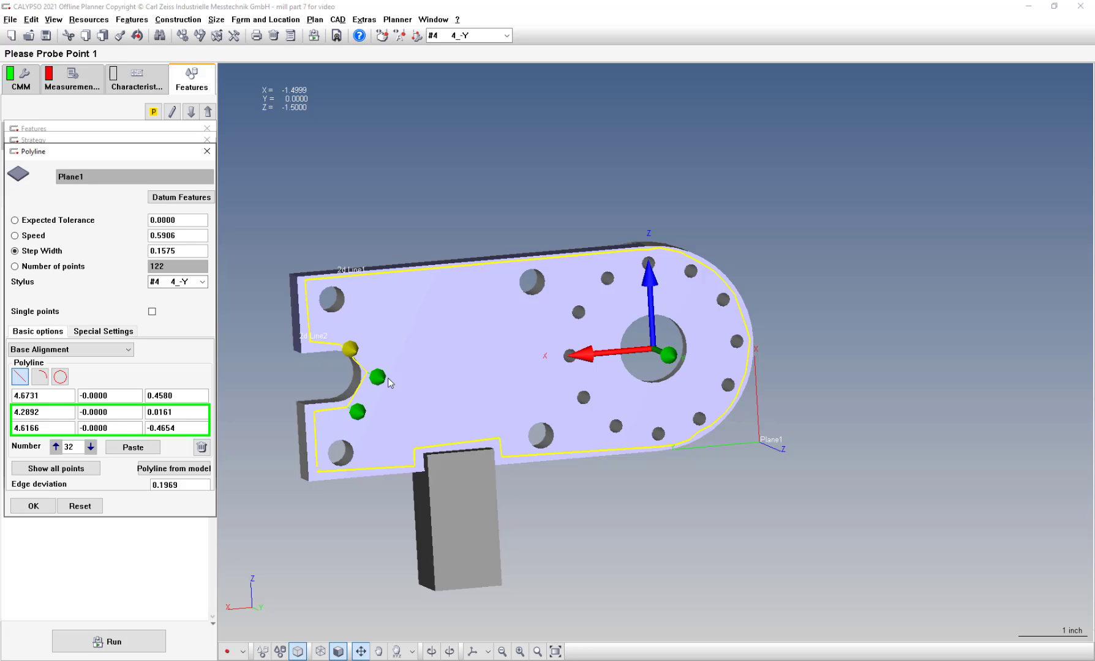
left_click(40, 377)
middle_click_drag(374, 382, 411, 346)
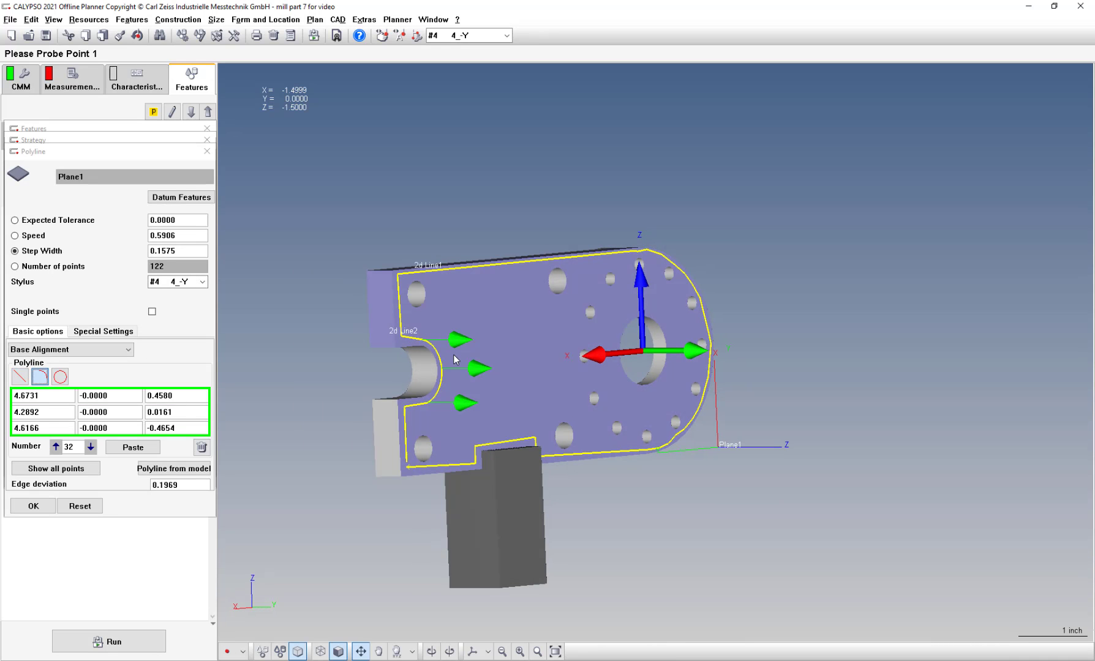
middle_click_drag(565, 378, 515, 364)
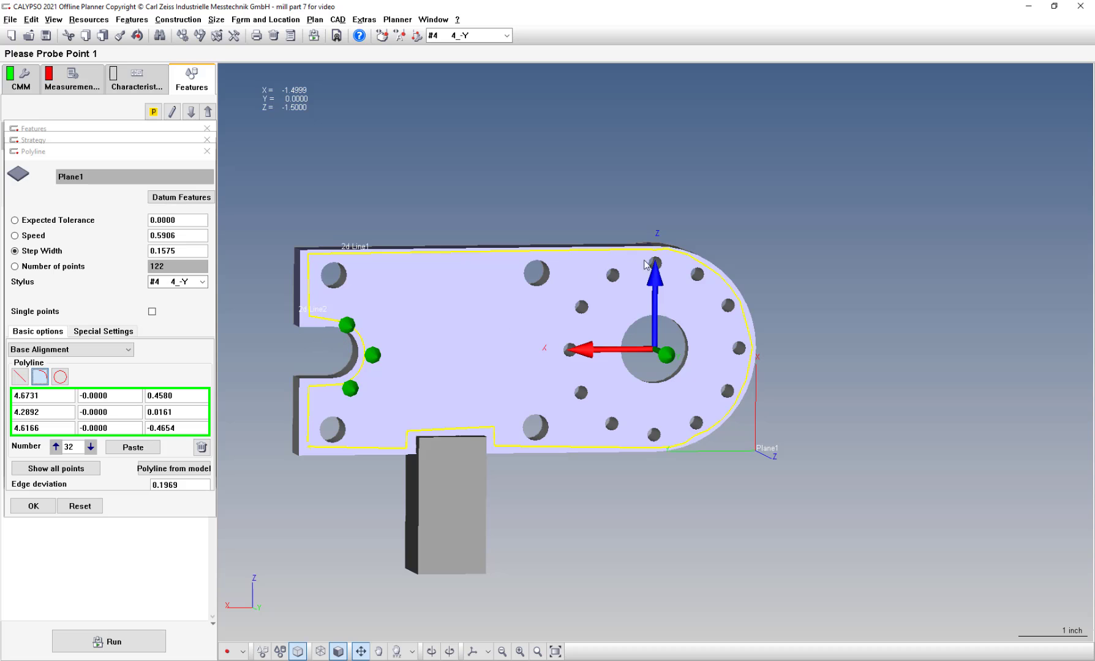
middle_click_drag(737, 409, 677, 451)
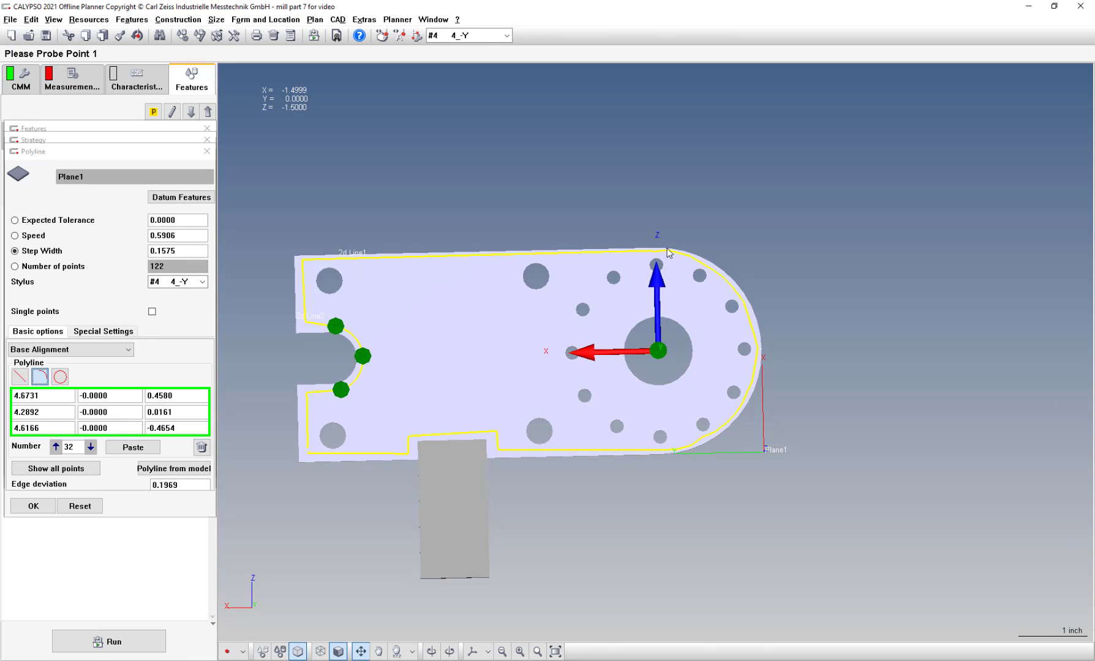
scroll(666, 252, "up", 3)
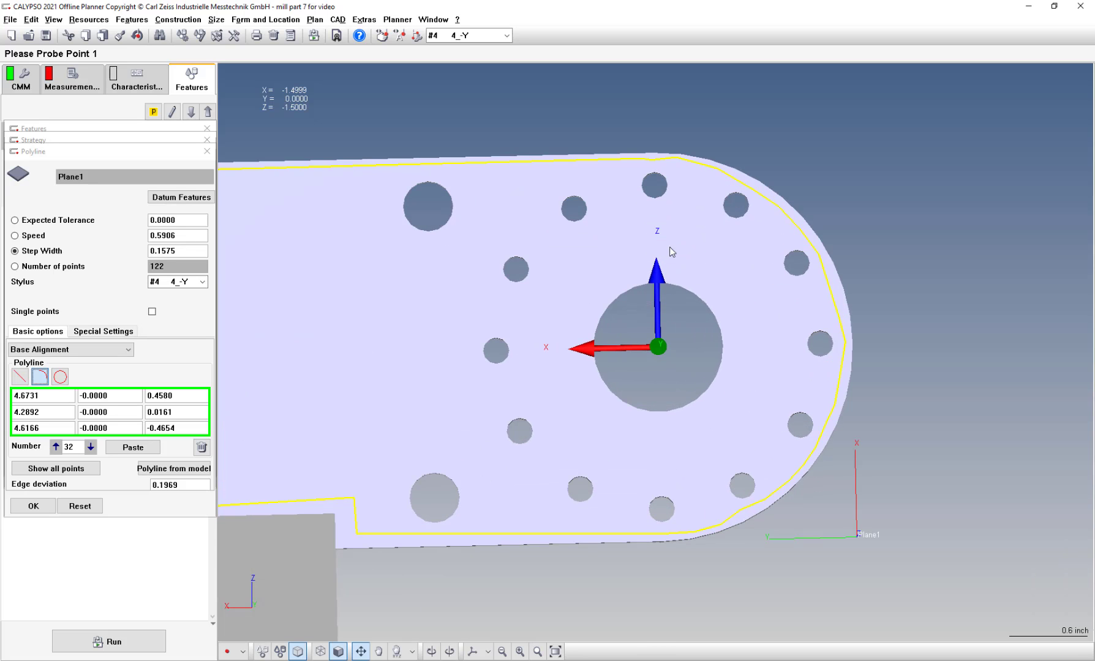
middle_click_drag(679, 233, 707, 260)
scroll(707, 261, "down", 3)
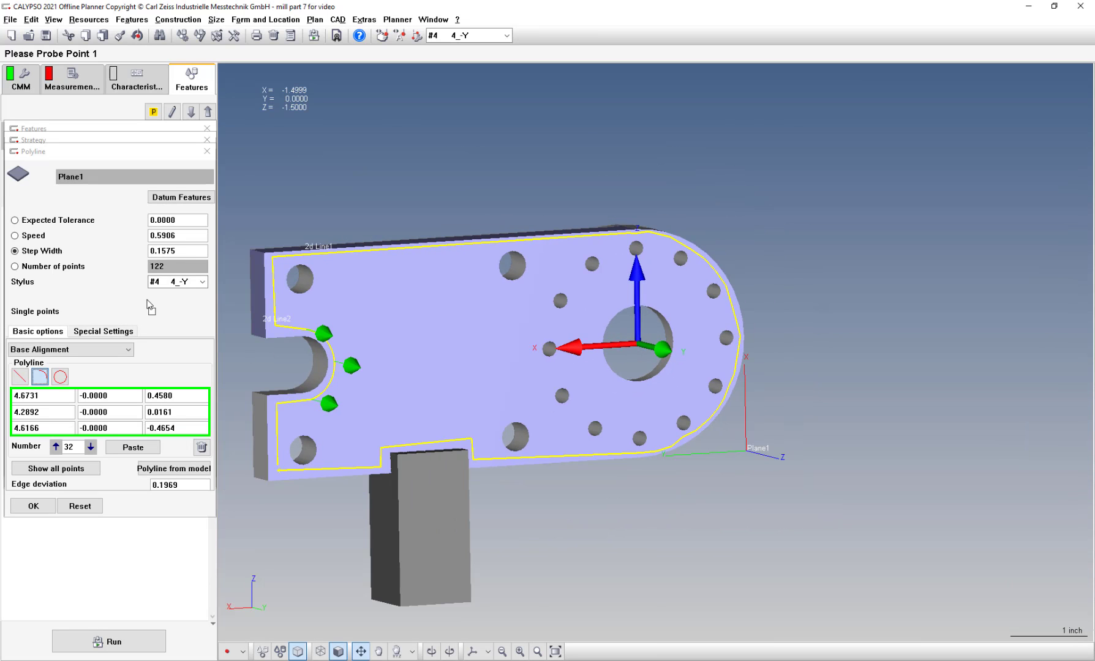
left_click(75, 269)
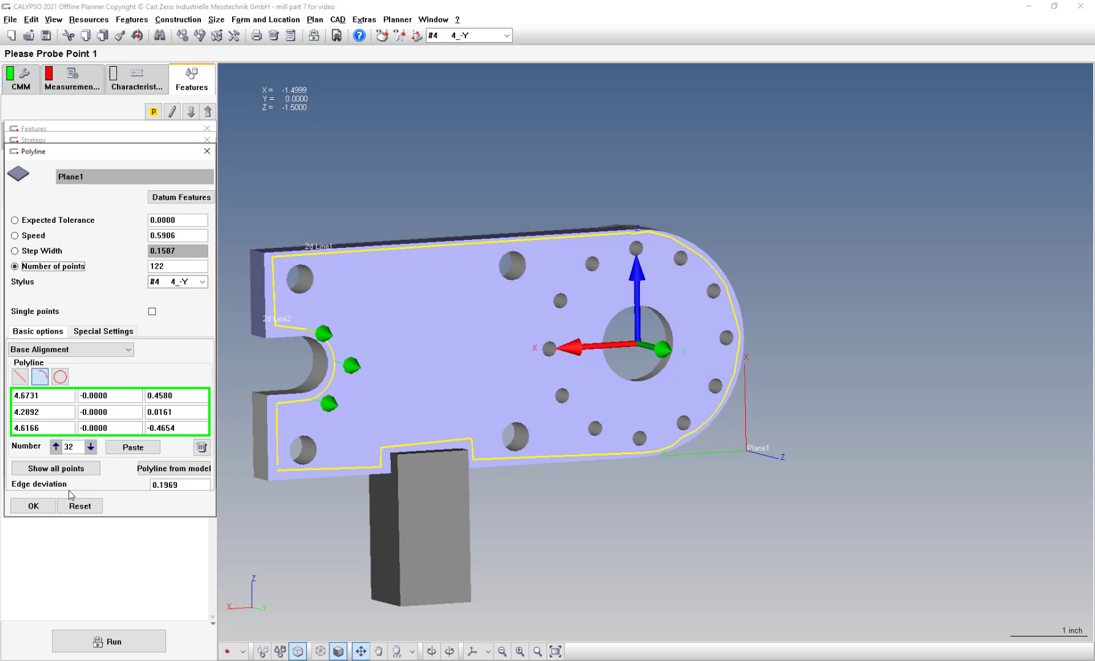
left_click(34, 506)
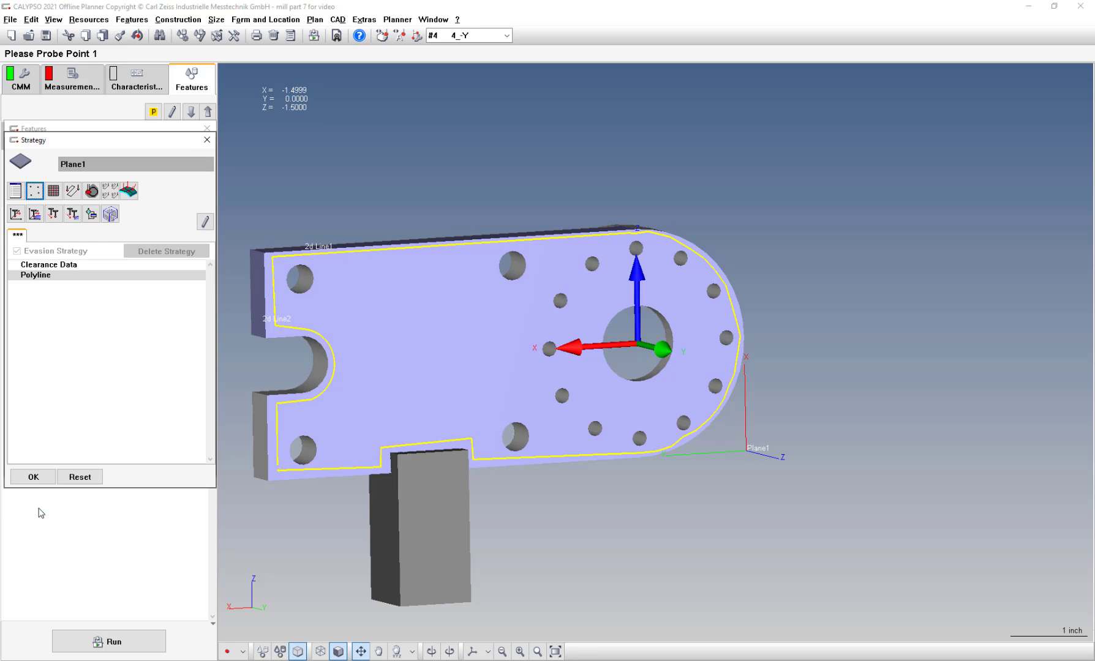
- Add eight probing points across the plate's interior face
left_click(346, 272)
left_click(363, 427)
left_click(415, 429)
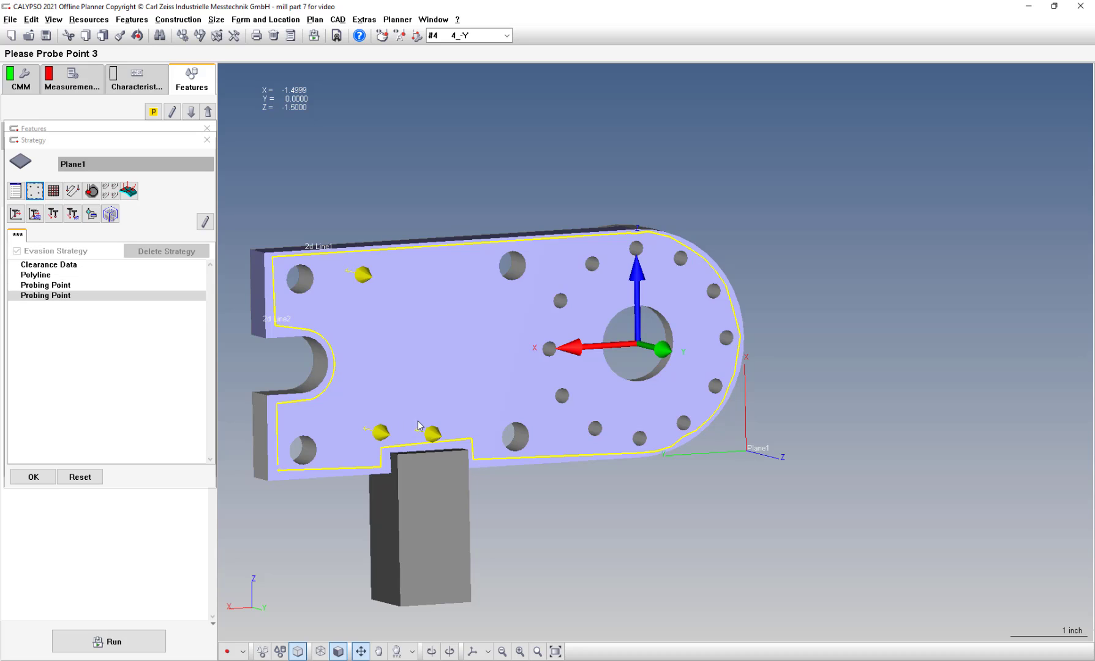
left_click(410, 269)
left_click(476, 264)
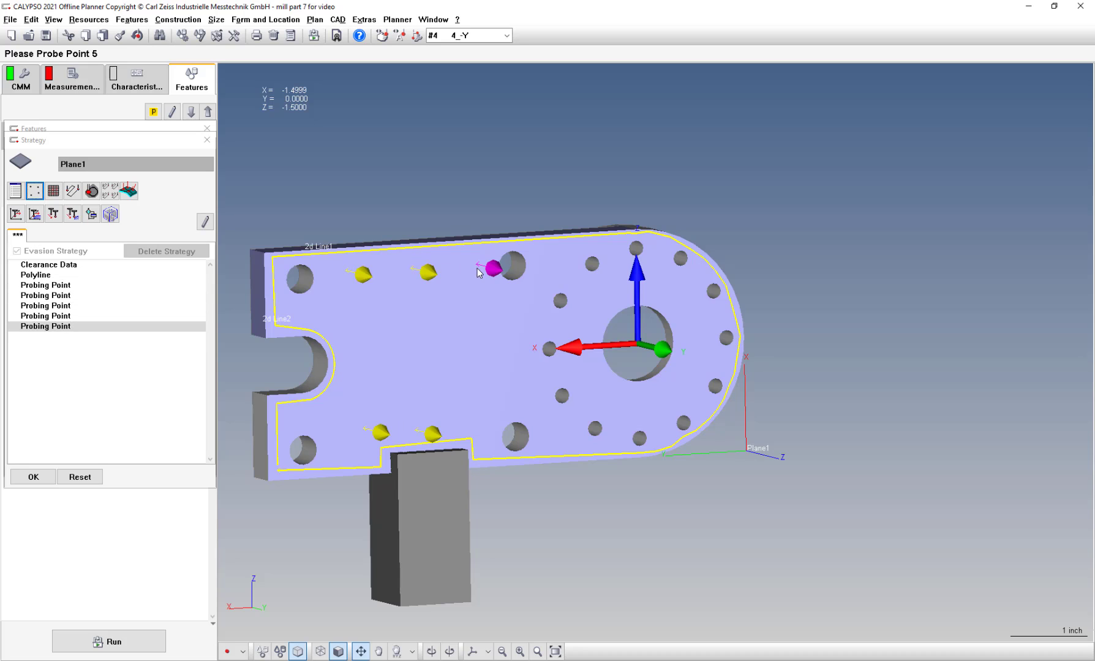
left_click(487, 419)
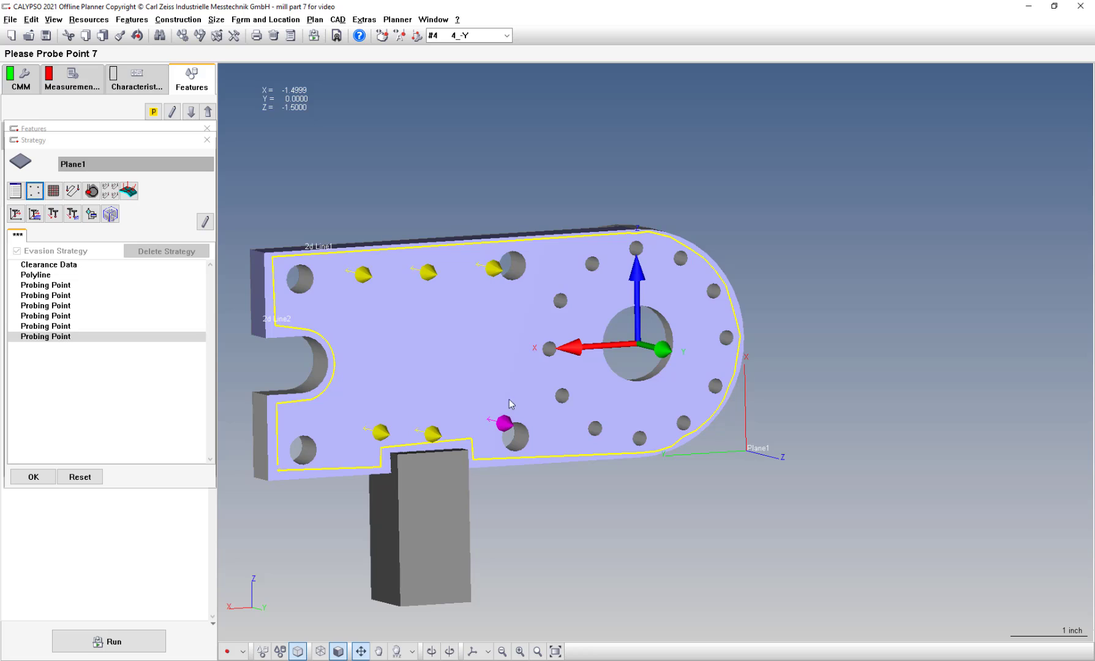
left_click(523, 351)
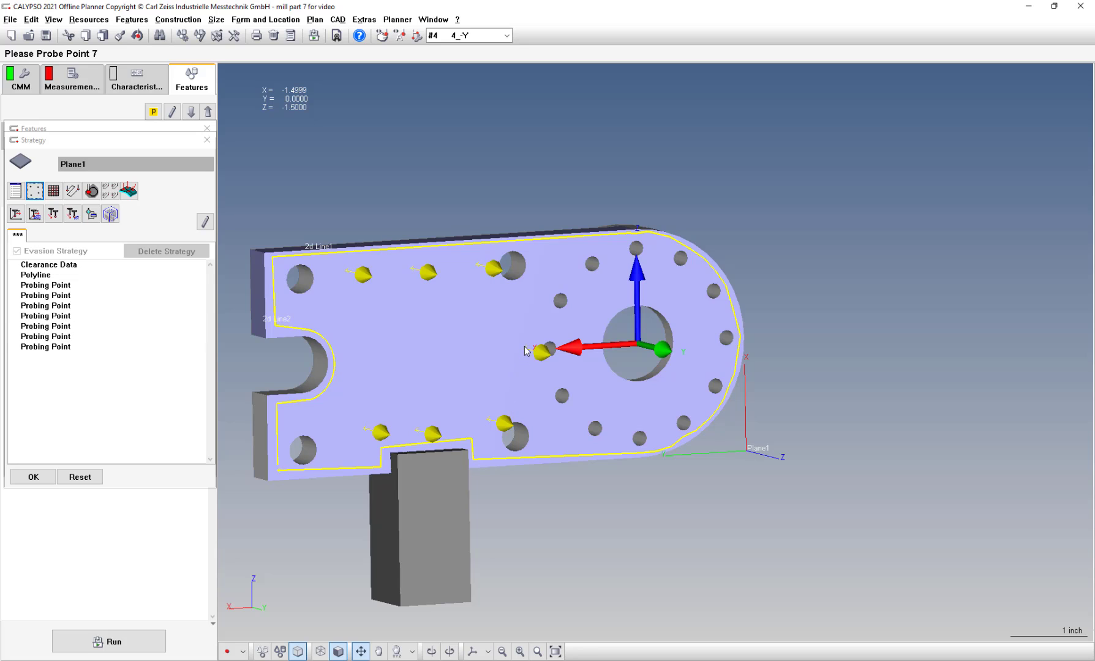
left_click(515, 293)
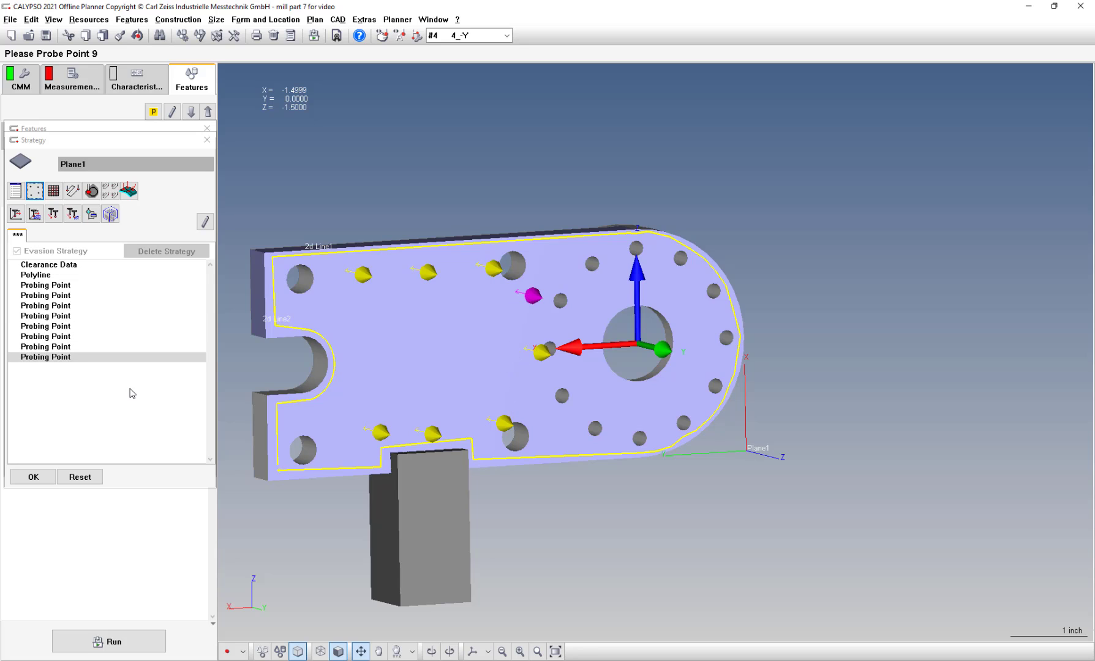
- Convert the eight interior points into a second 62-point polyline
left_click(43, 288)
left_click(44, 285, "shift")
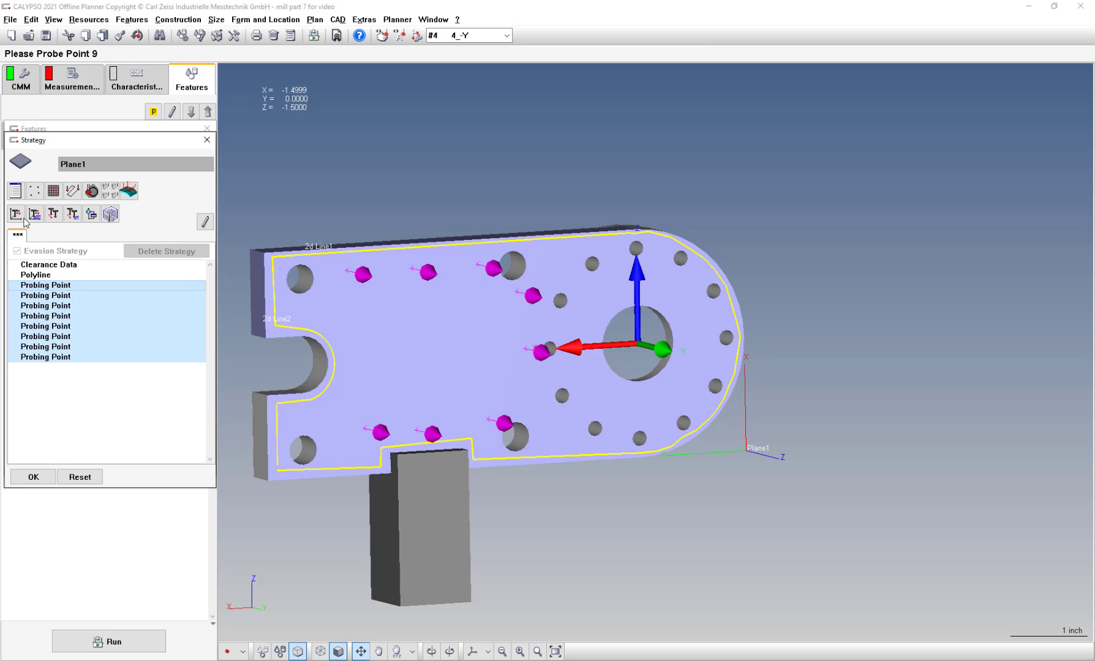
left_click(32, 196)
left_click(71, 205)
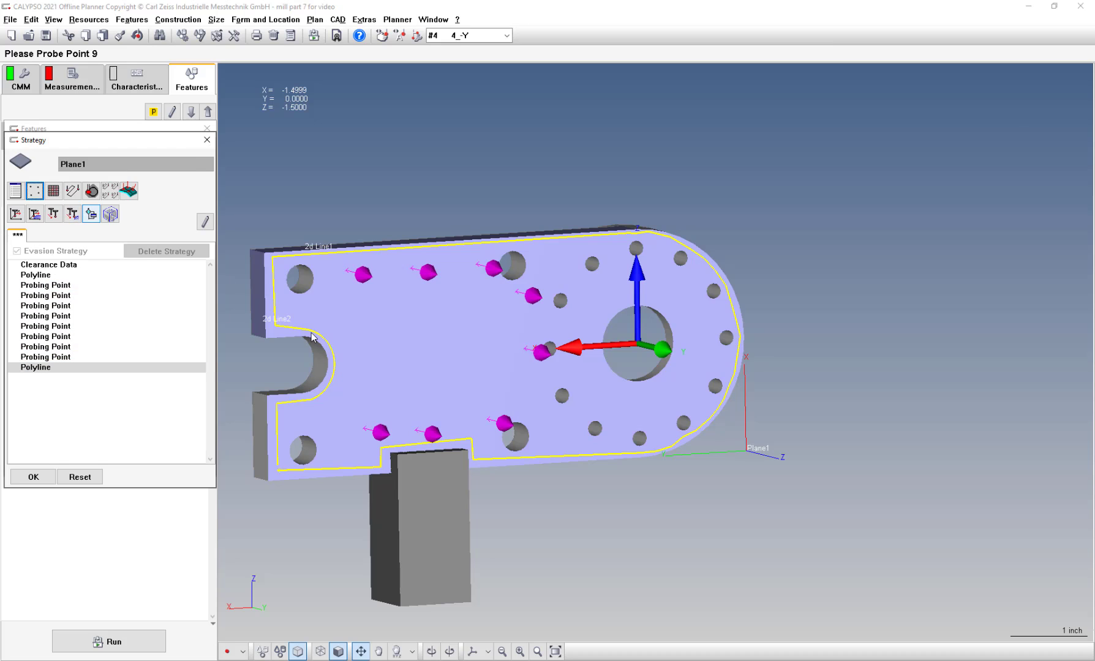
left_click_drag(509, 429, 565, 400)
- Accept the second polyline and add six probing points around the central bore
left_click(32, 506)
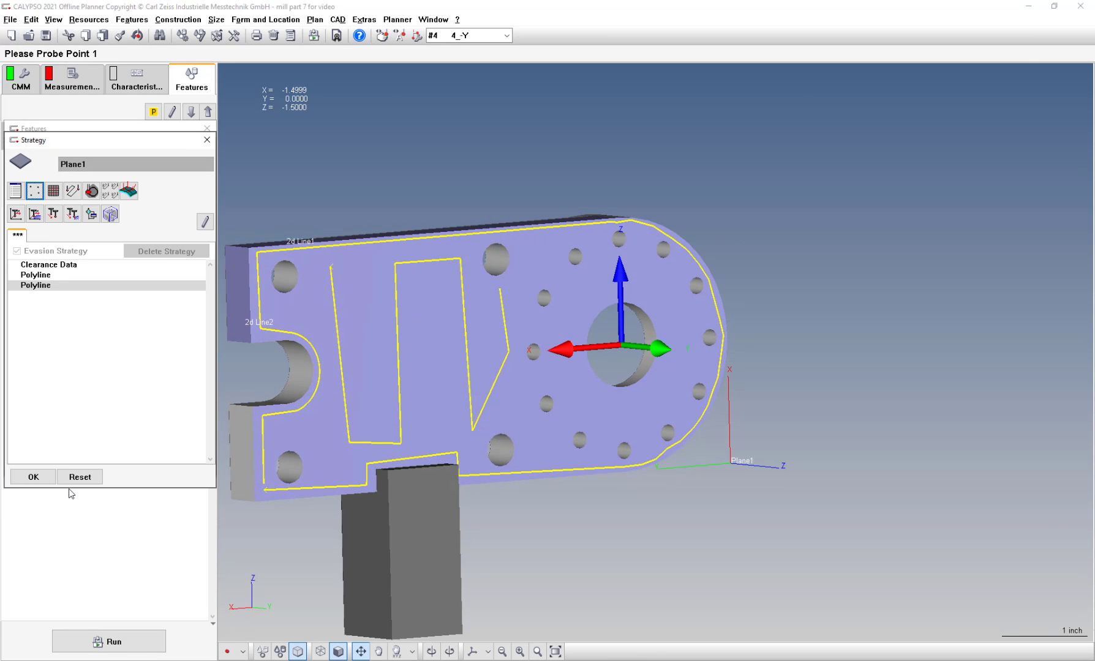
scroll(462, 322, "up", 2)
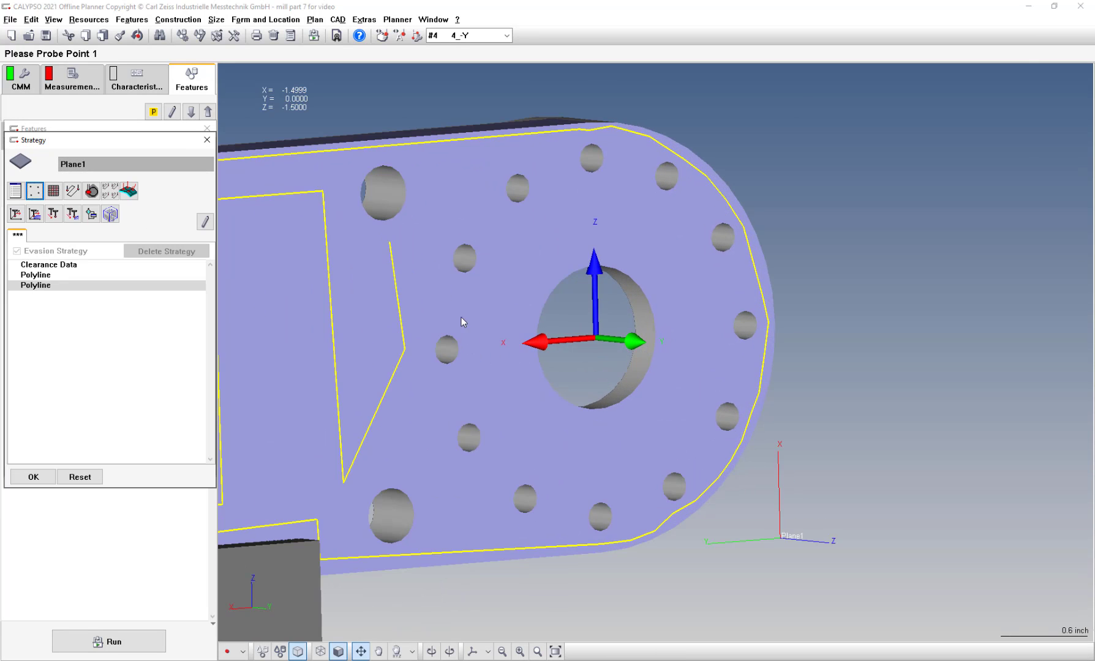
left_click(591, 255)
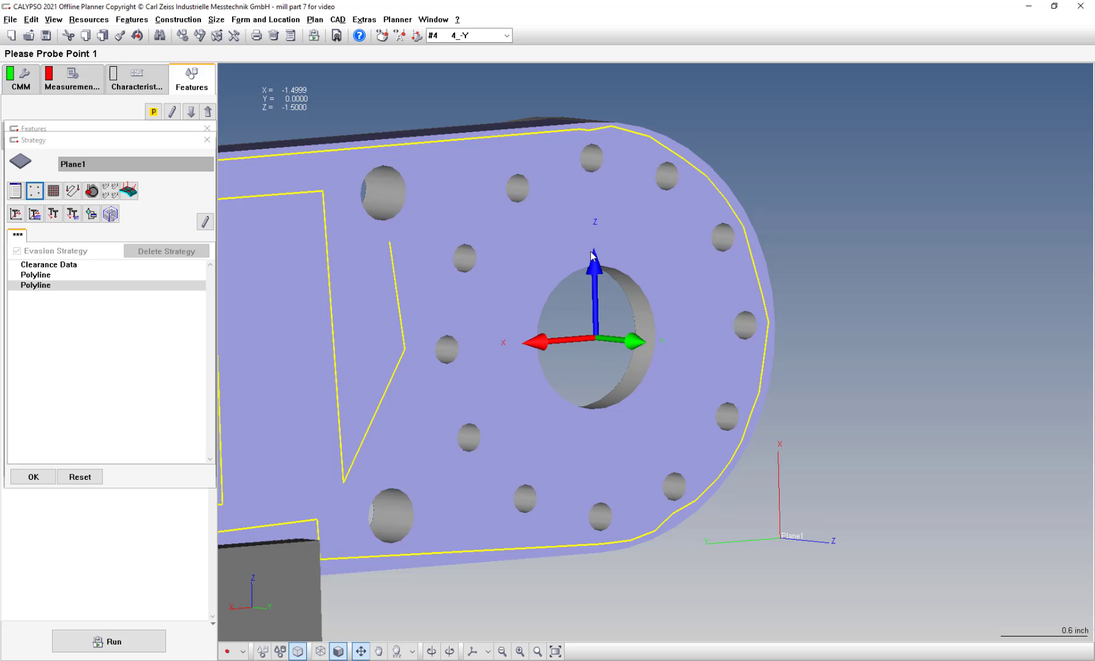
left_click(668, 321)
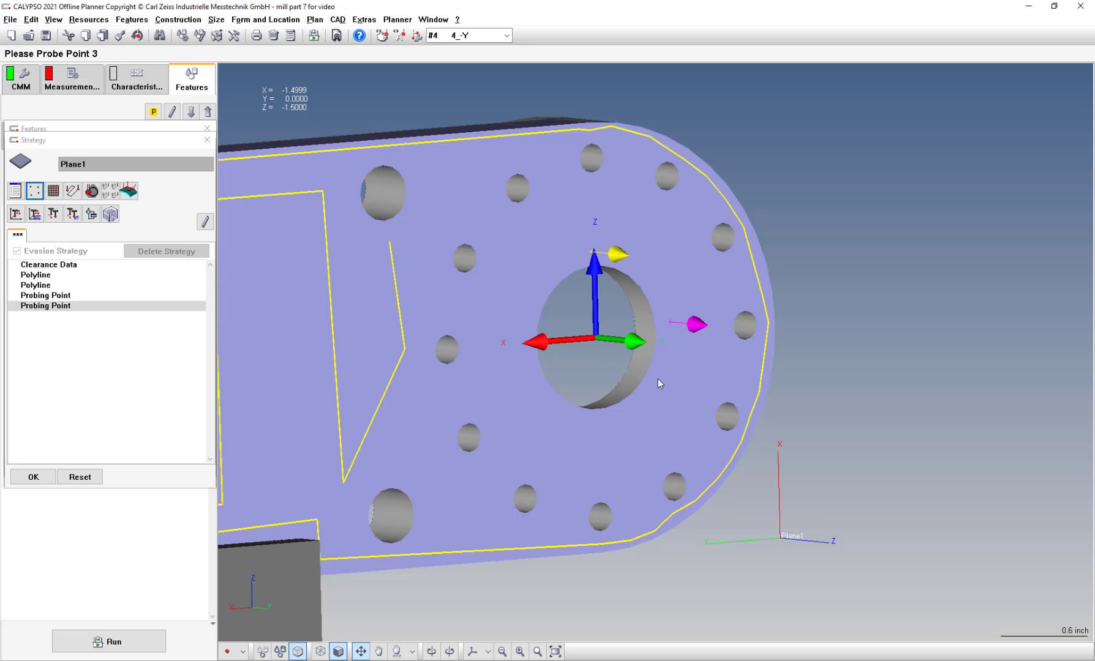
left_click(610, 420)
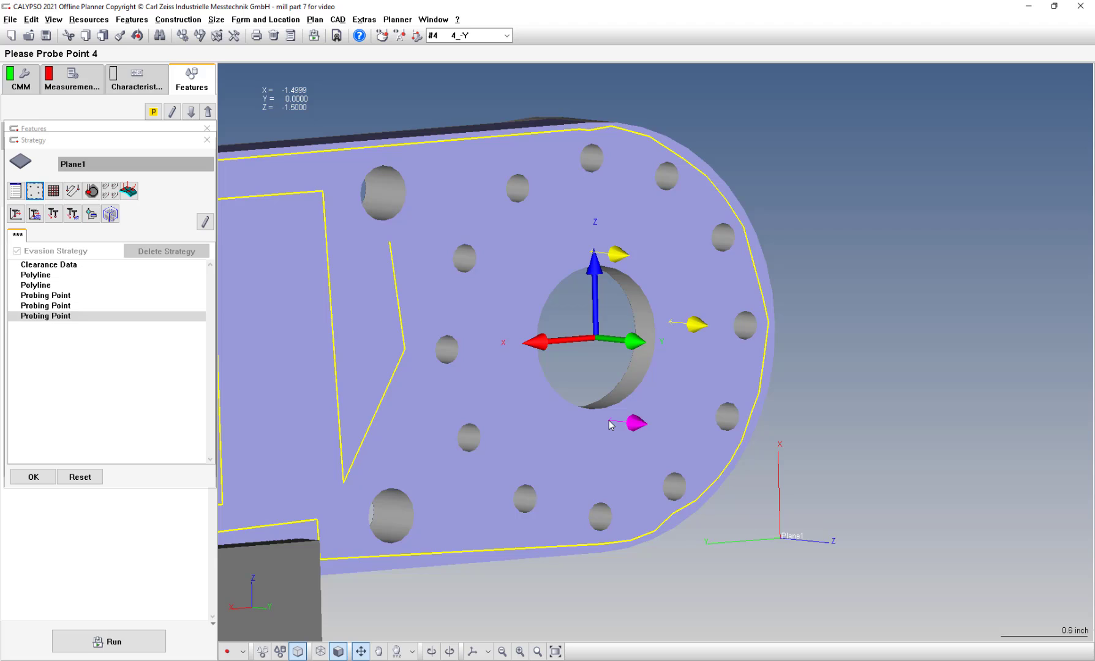
left_click(568, 416)
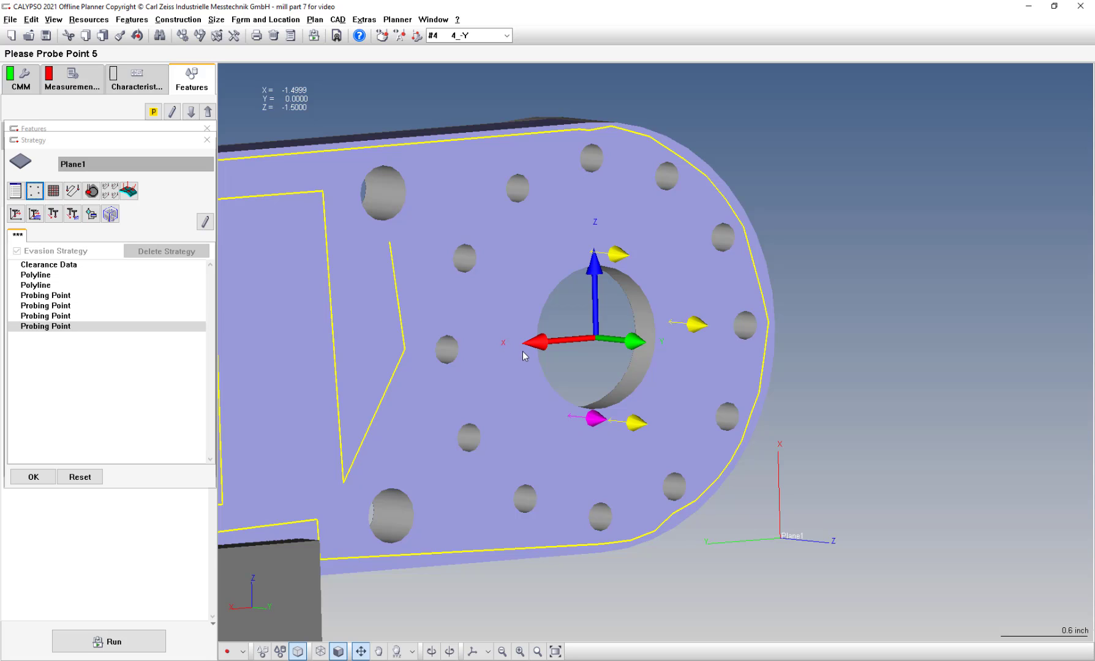
left_click(525, 351)
left_click(576, 260)
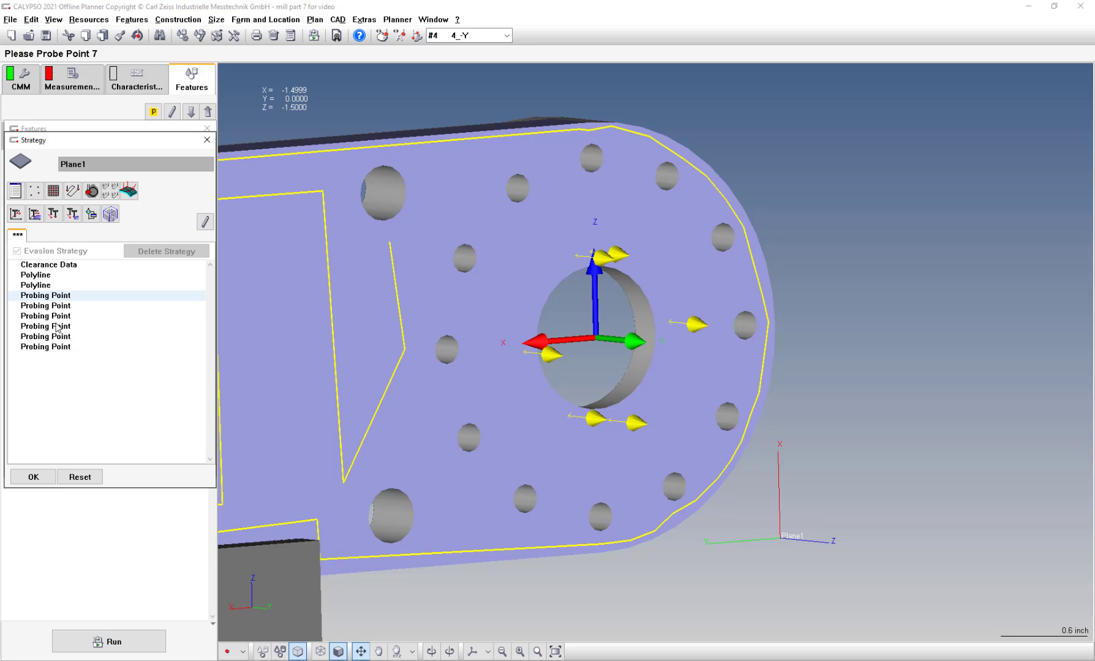
- Convert the six bore points into a third polyline of 22 points
left_click(56, 298, "shift")
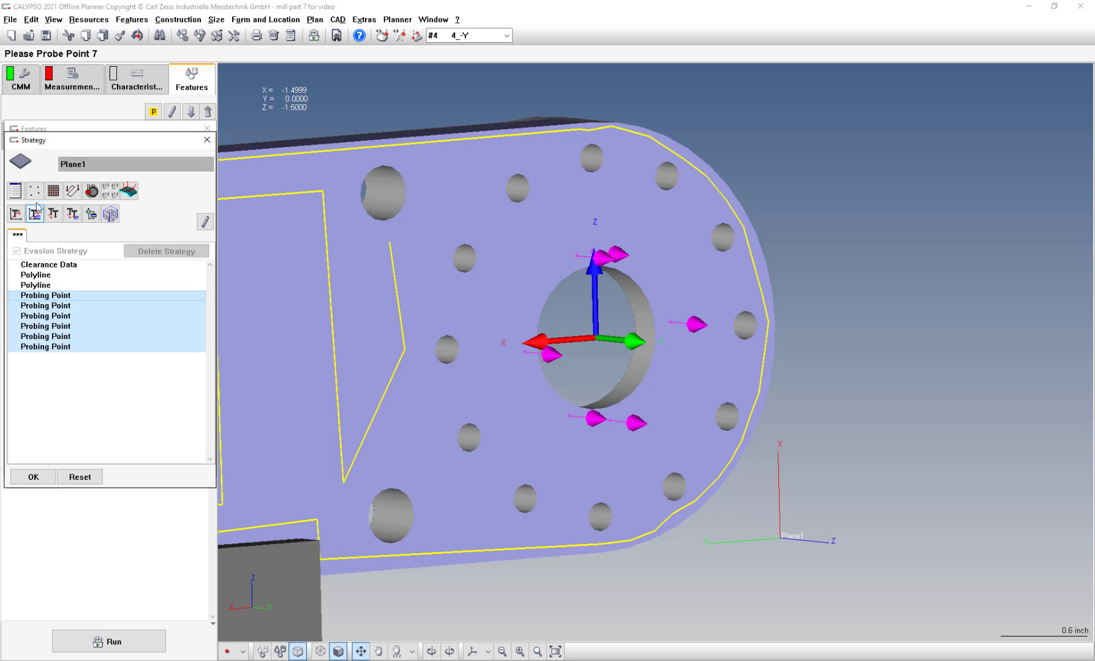
left_click(34, 191)
left_click(71, 204)
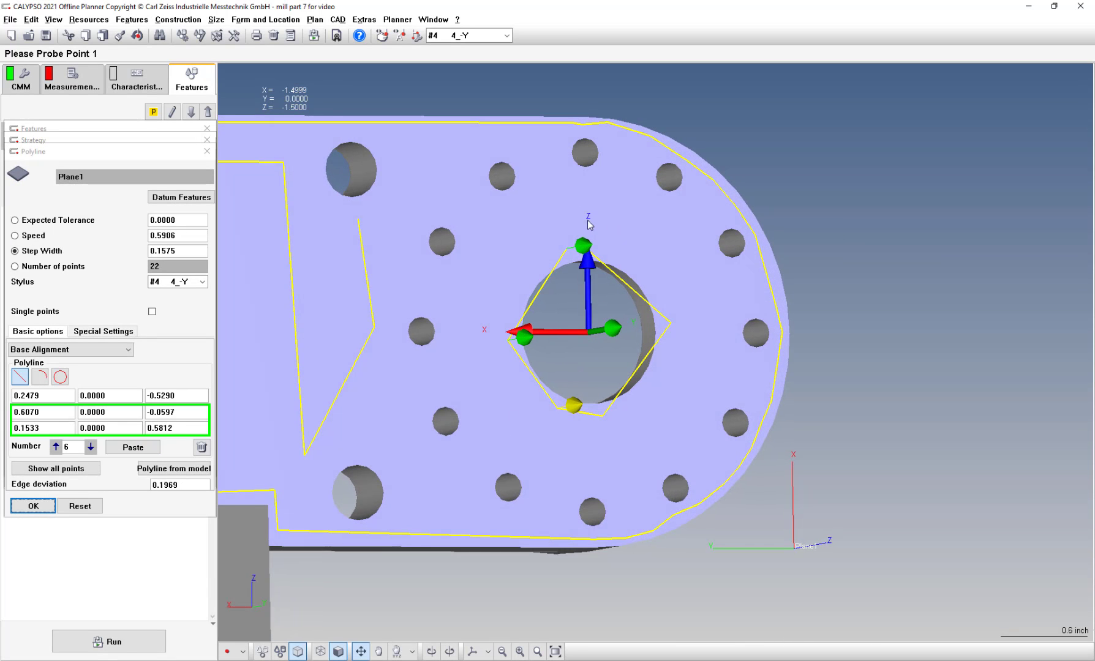
- Set the bore polyline's segments to Arc so the path circles the bore with 24 points
left_click(39, 377)
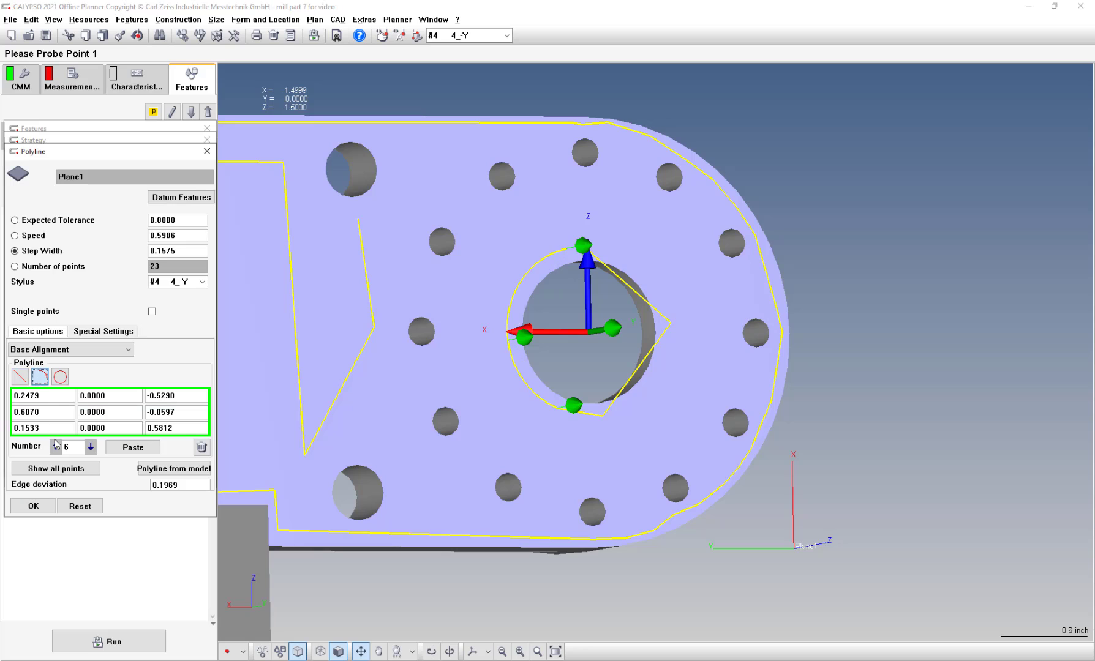
left_click(90, 447)
left_click(91, 448)
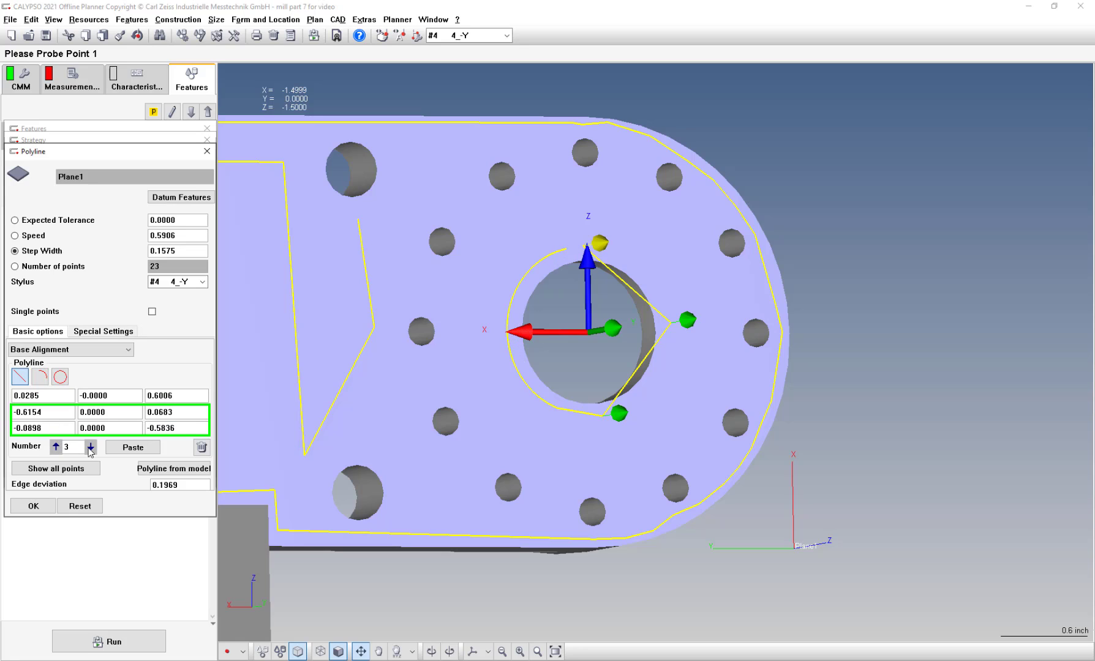
left_click(43, 377)
left_click(90, 448)
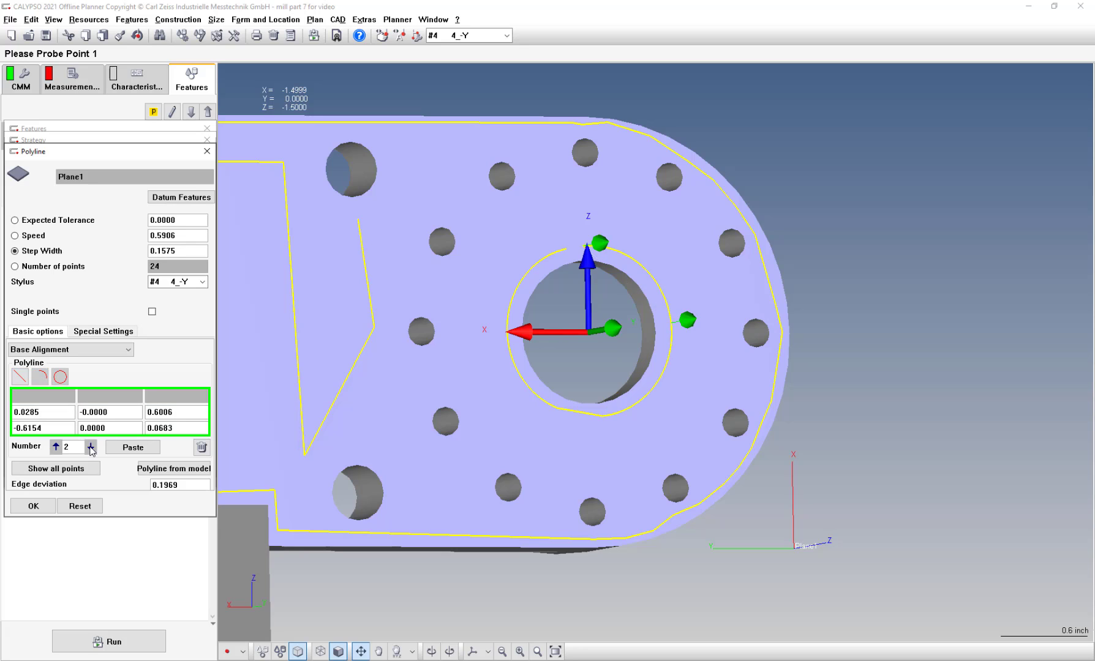
left_click(91, 448)
left_click(55, 448)
left_click(55, 449)
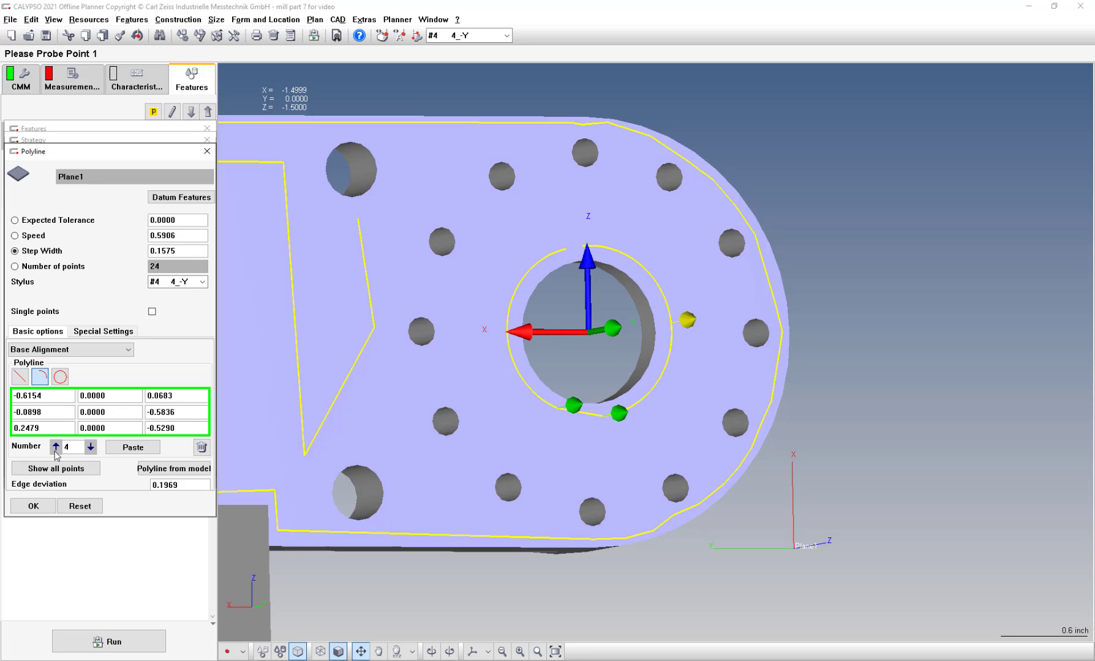
left_click(55, 449)
left_click(55, 448)
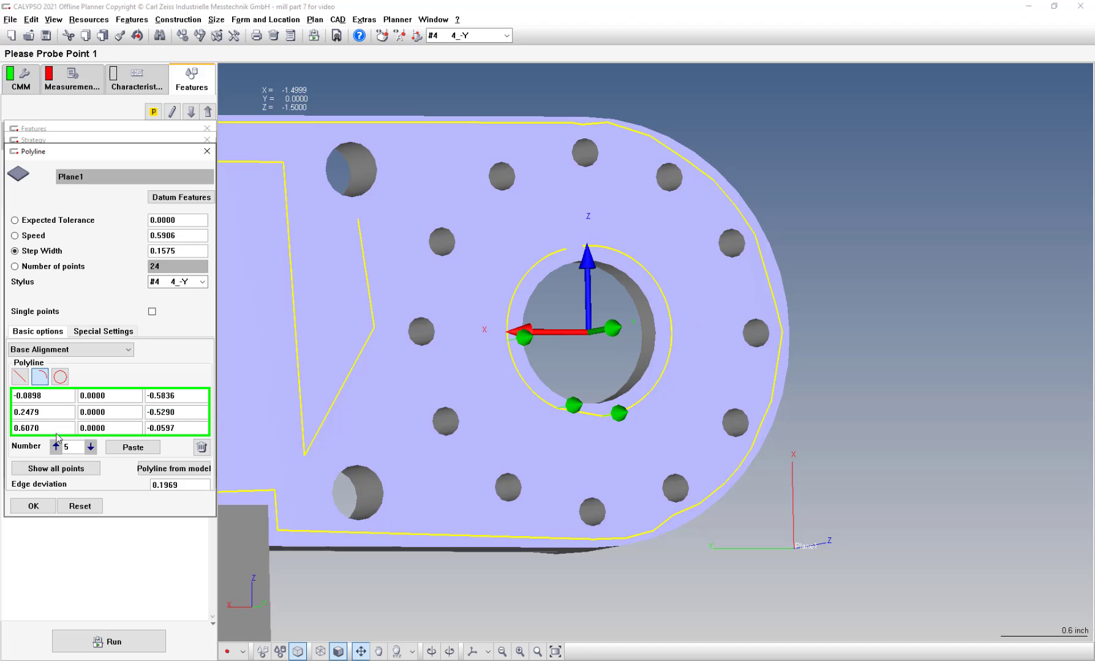
left_click(90, 447)
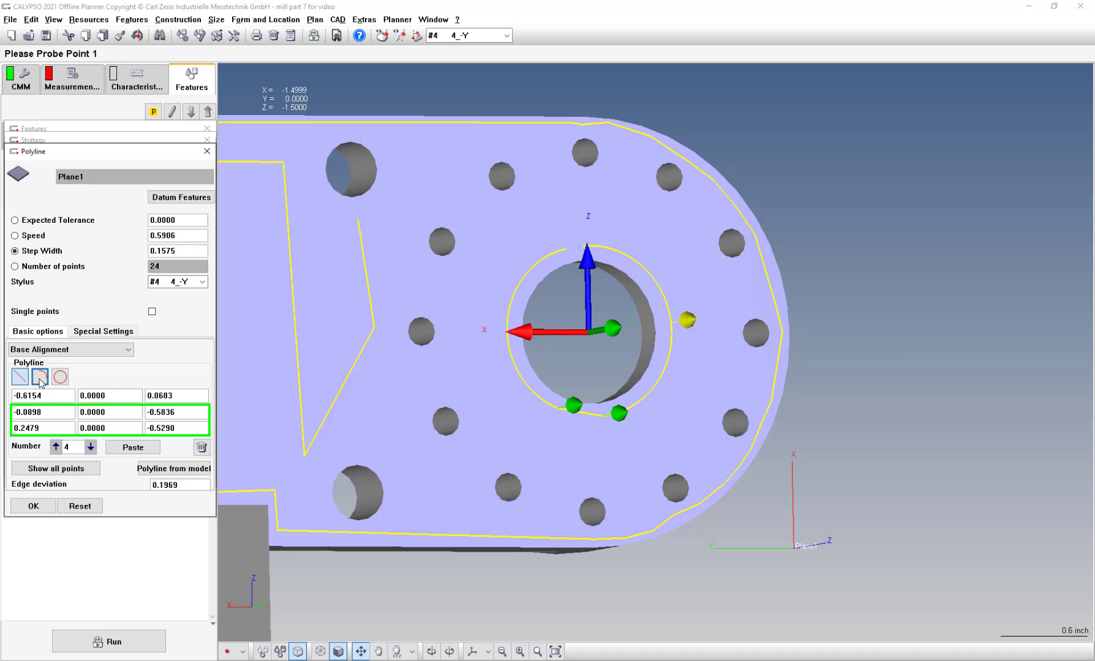
left_click(479, 414)
middle_click_drag(477, 409, 532, 409)
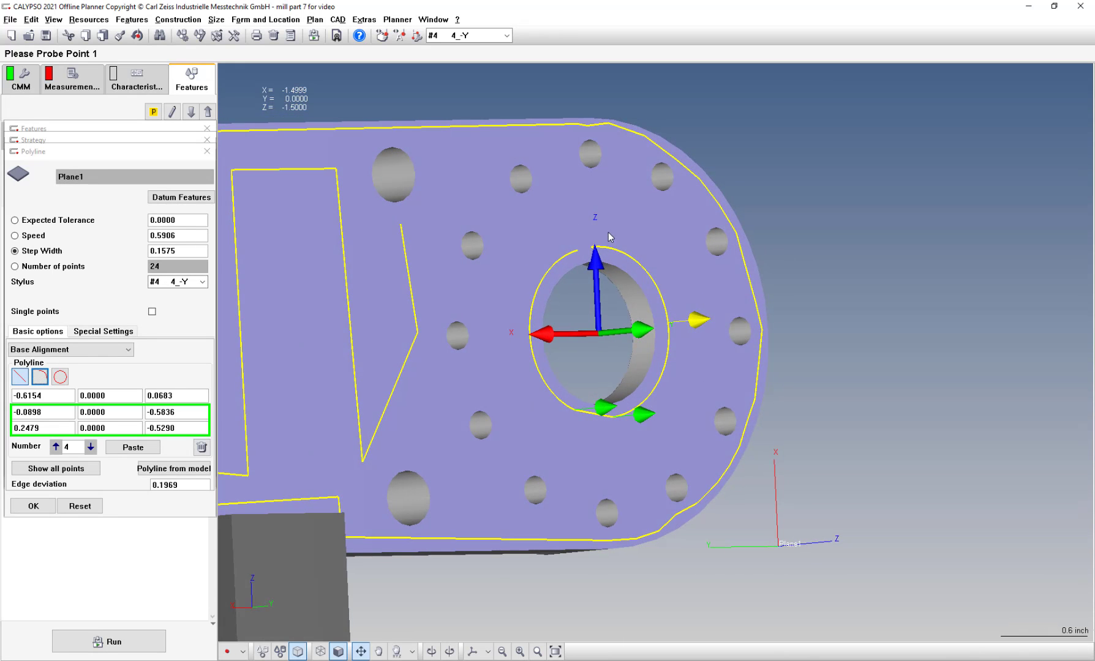
- Accept the bore polyline and orbit the part to view all three scan paths
left_click(34, 505)
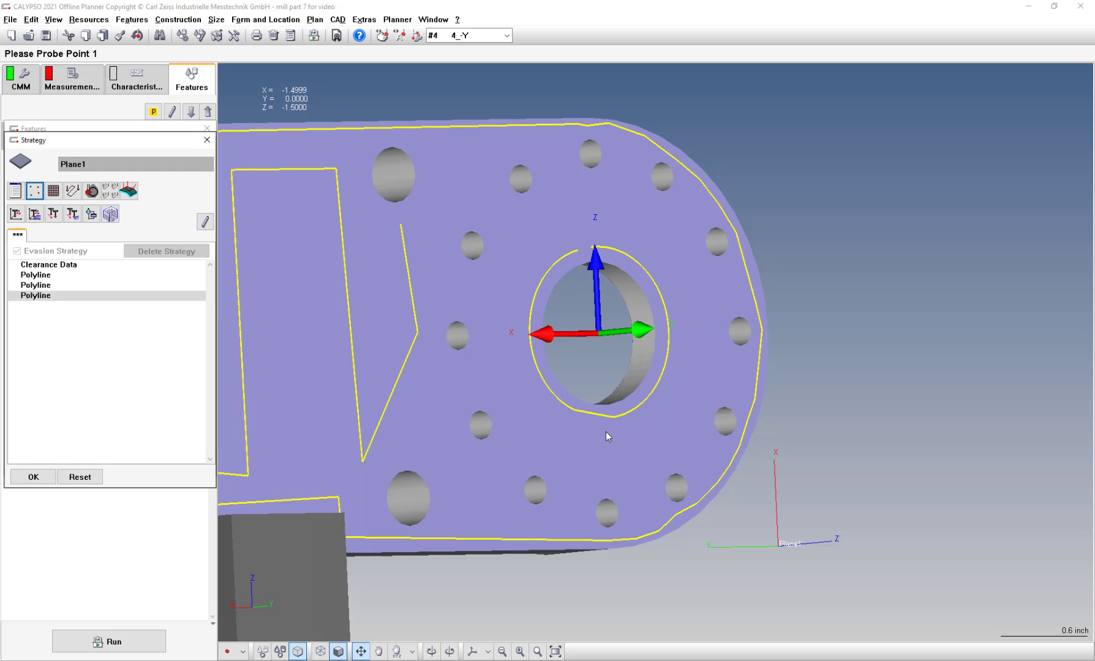
scroll(607, 429, "down", 5)
mouse_move(552, 420)
middle_mouse_down()
mouse_move(518, 432)
mouse_move(573, 428)
mouse_move(539, 423)
middle_mouse_up()
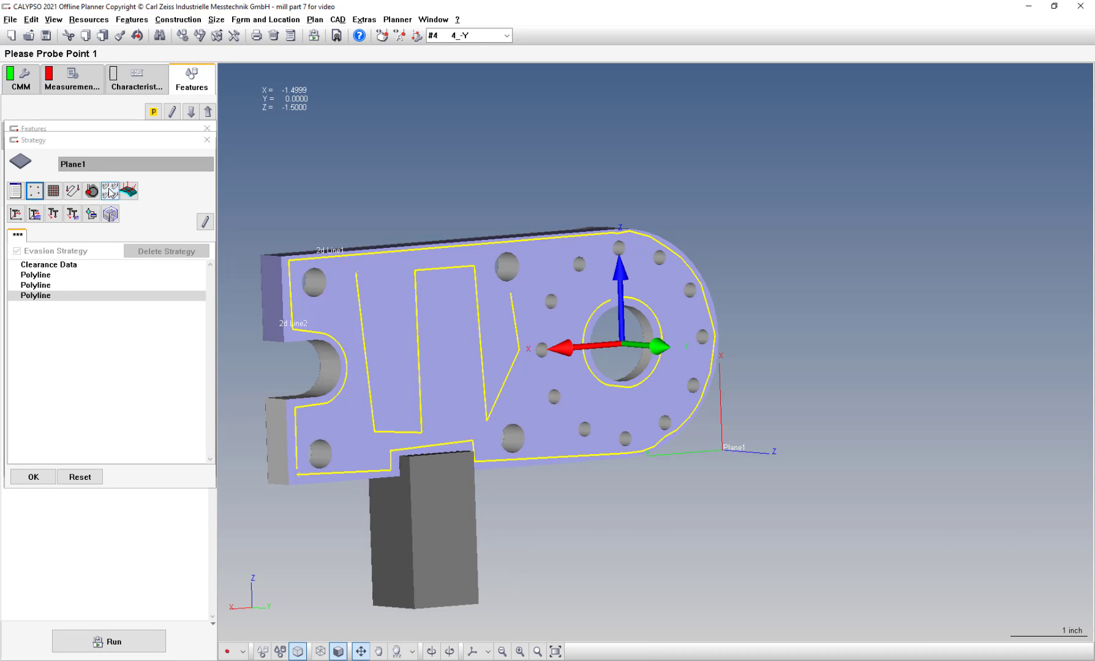
middle_click_drag(674, 383, 695, 421)
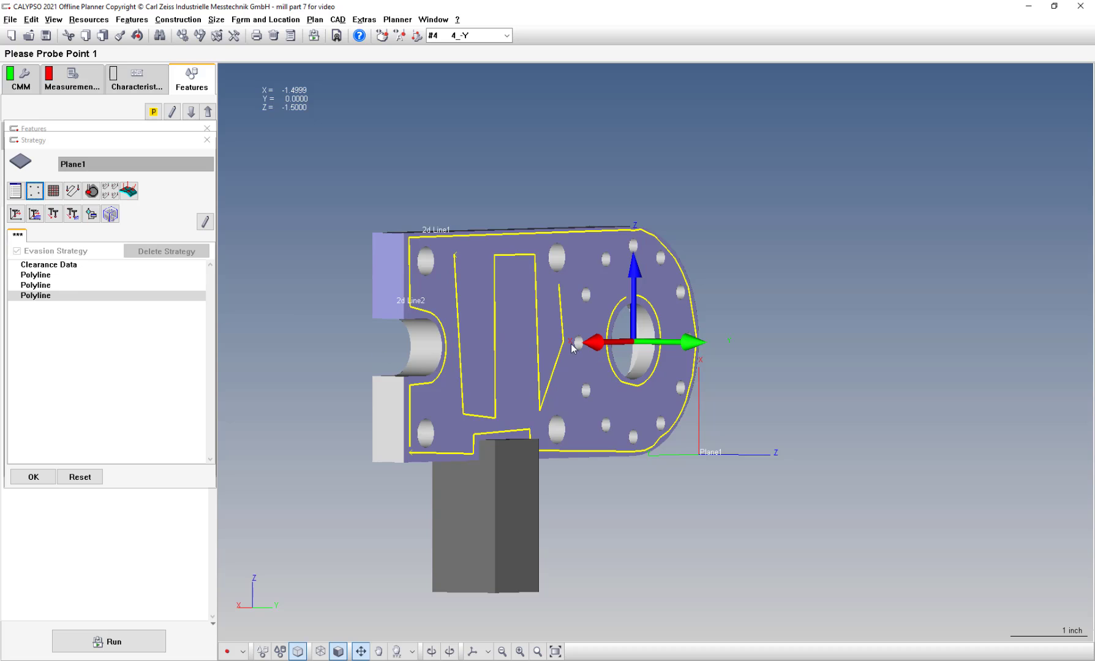
middle_click_drag(573, 350, 448, 263)
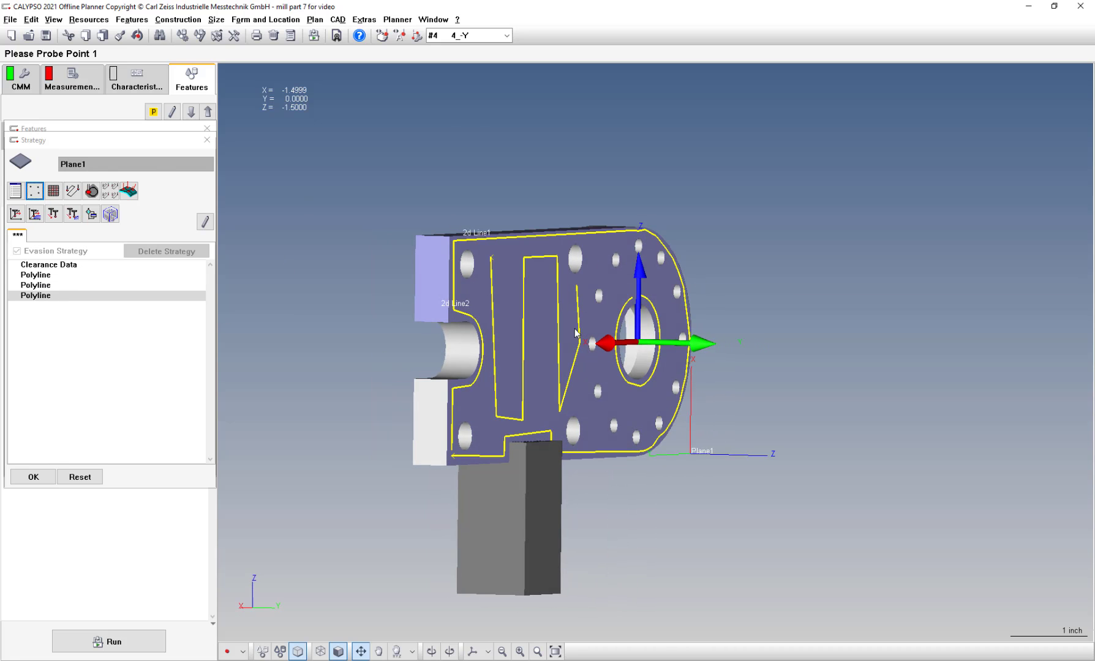
middle_click_drag(576, 329, 540, 324)
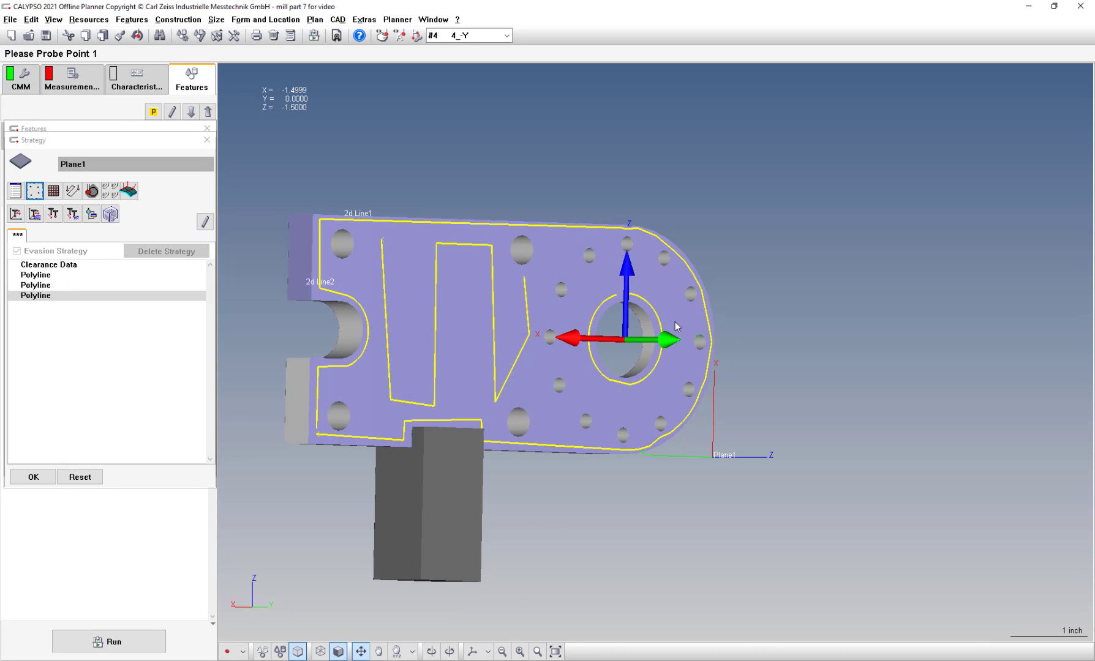
- Recheck the bore polyline, highlight the outline, pocket and bore paths in turn, and close the strategy
double_click(42, 295)
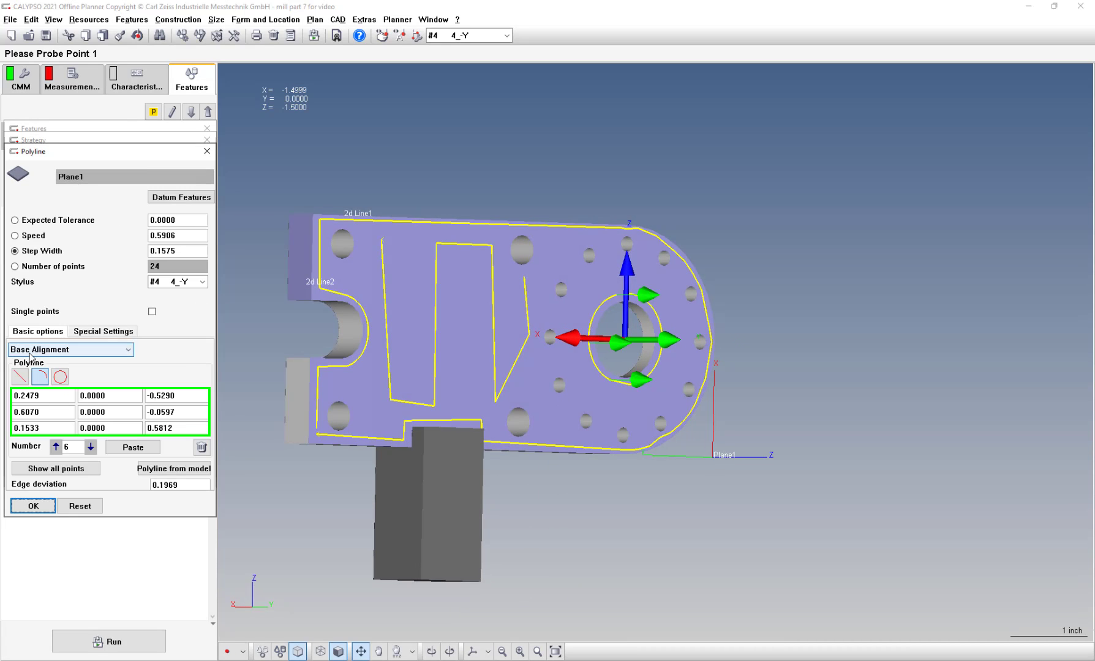
left_click(33, 505)
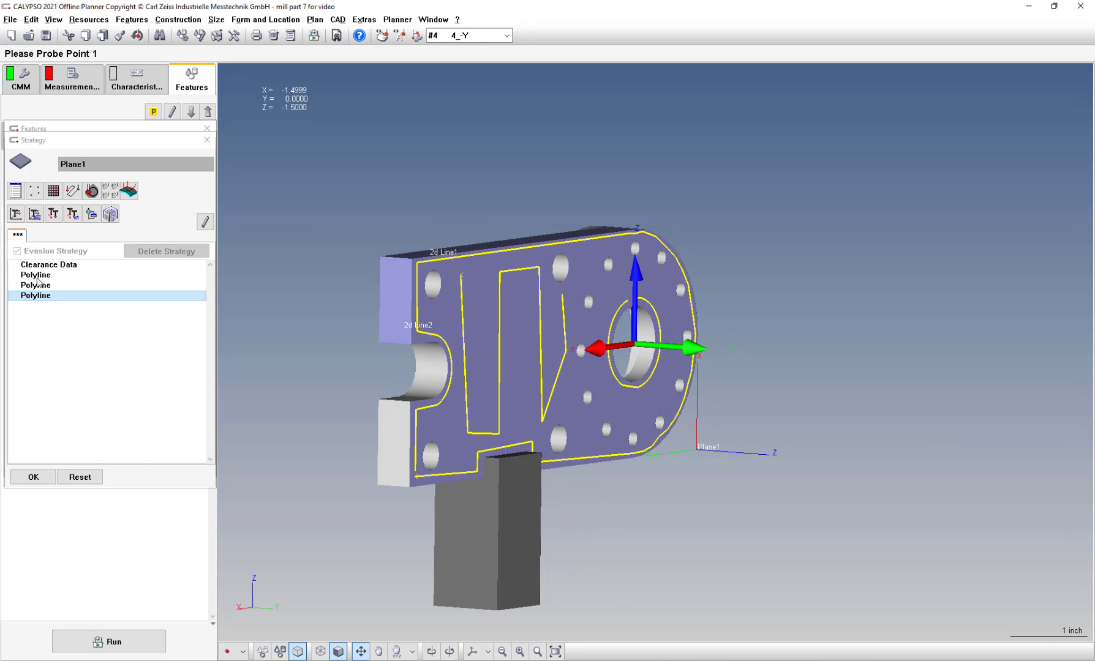
left_click(38, 277)
left_click(38, 285)
left_click(41, 296)
left_click(43, 275)
left_click(44, 285)
left_click(46, 297)
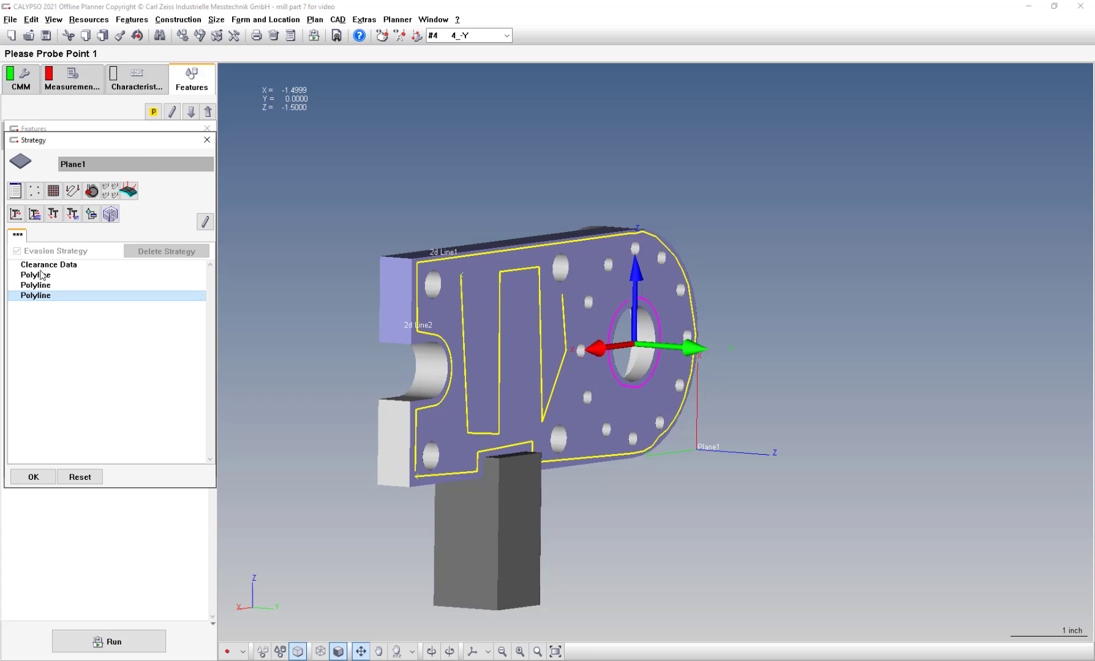
left_click(40, 276)
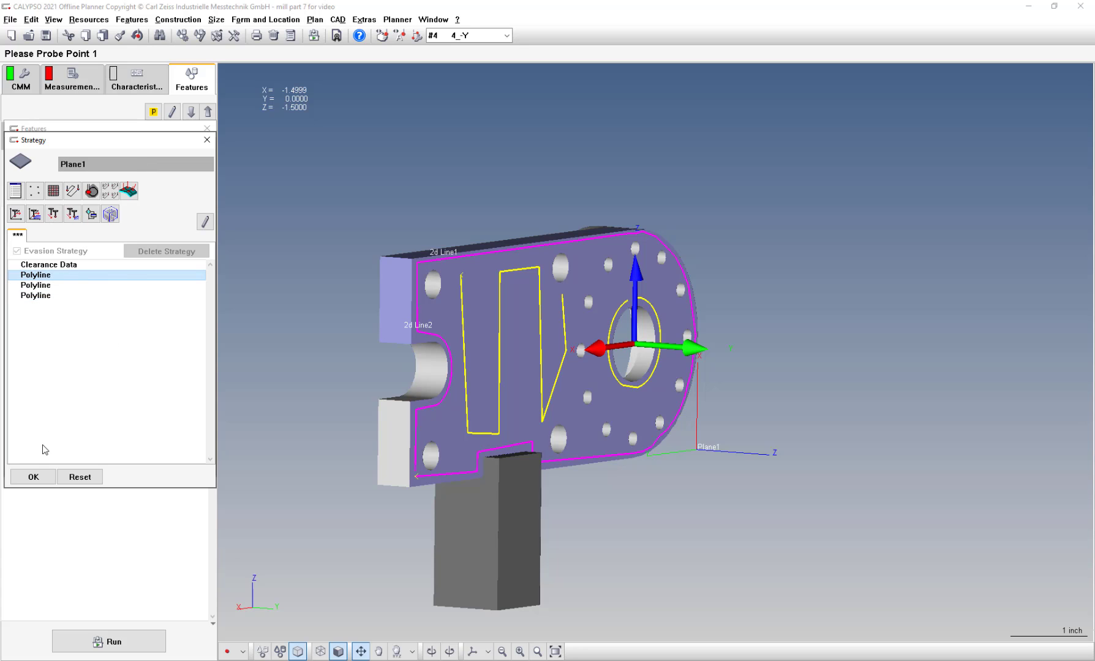
left_click(41, 477)
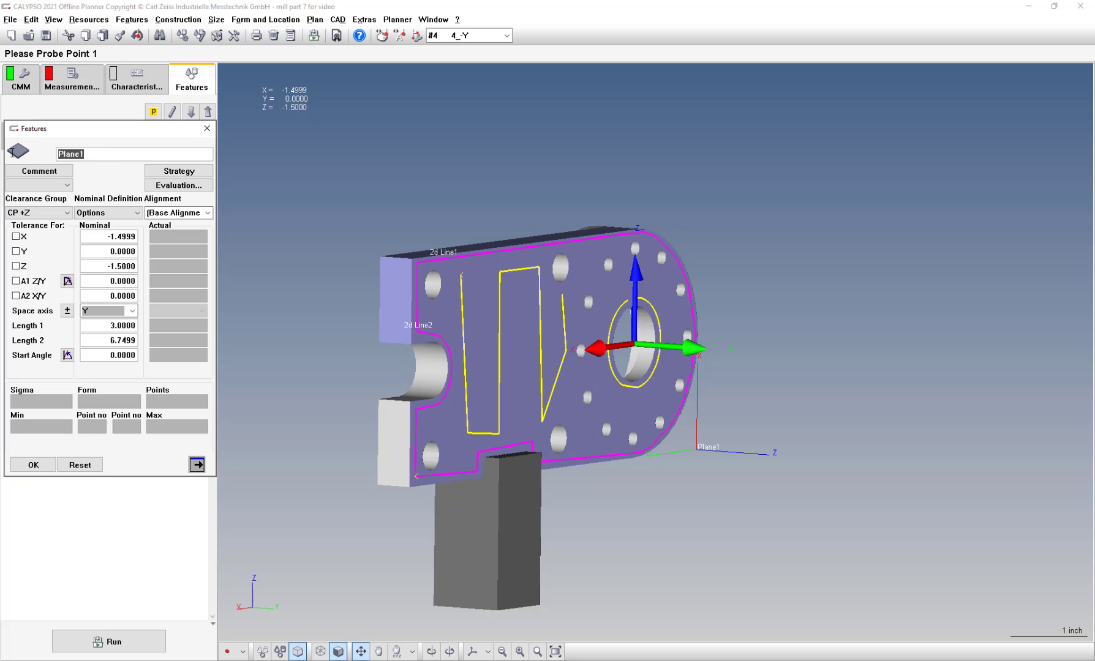
- Rename Plane1 to DATUM A, confirm its settings, and select 2d Line1 in the feature list
type("da")
left_click(34, 465)
left_click(124, 166)
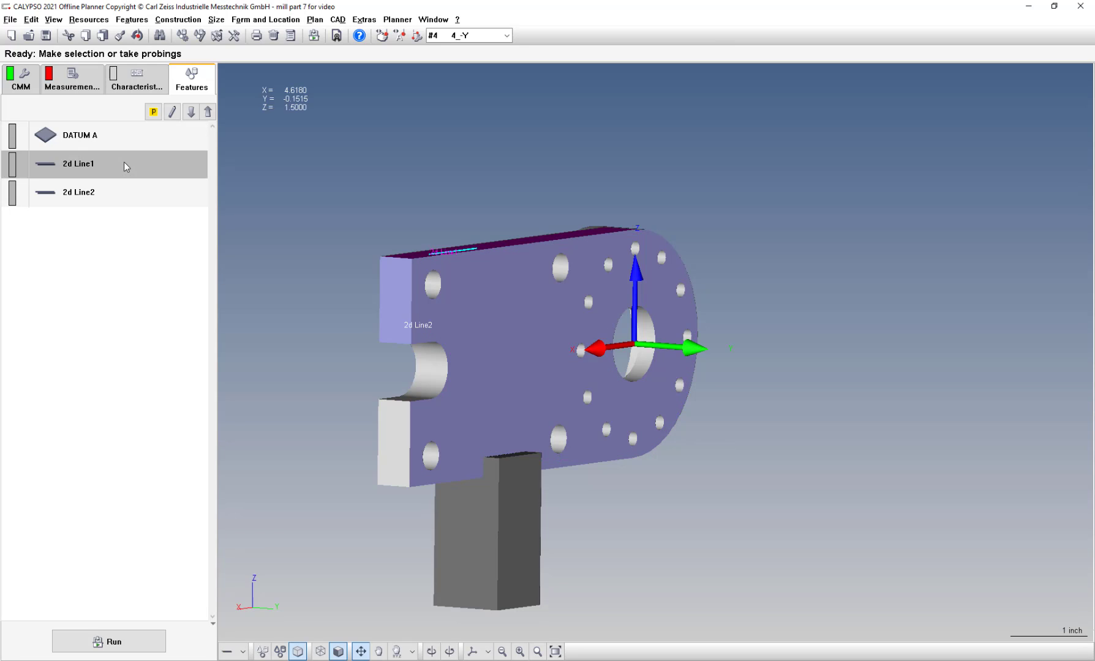
- Set 2d Line1's Line Auto Path to probe single points with 2 points
double_click(126, 166)
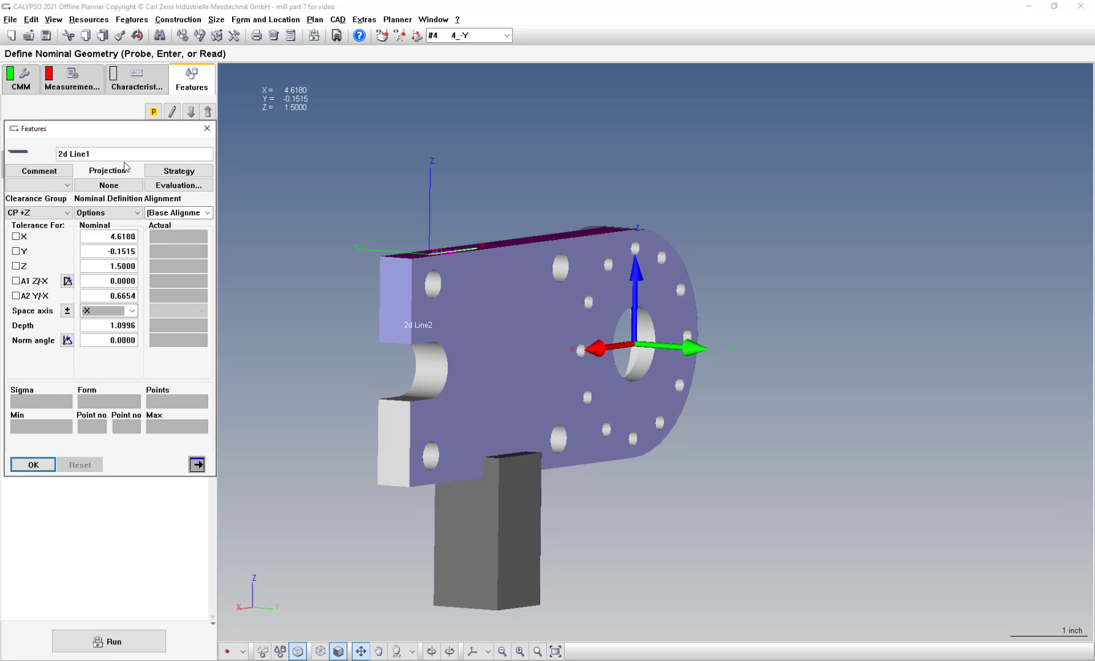
left_click(167, 174)
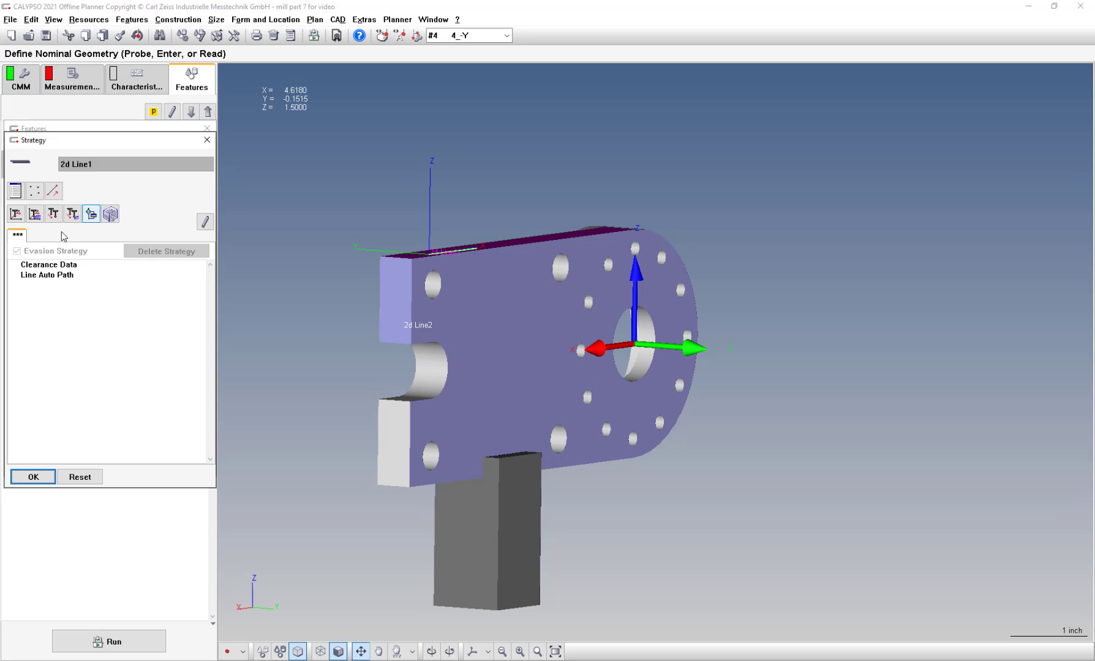
double_click(25, 273)
left_click(15, 267)
type("2")
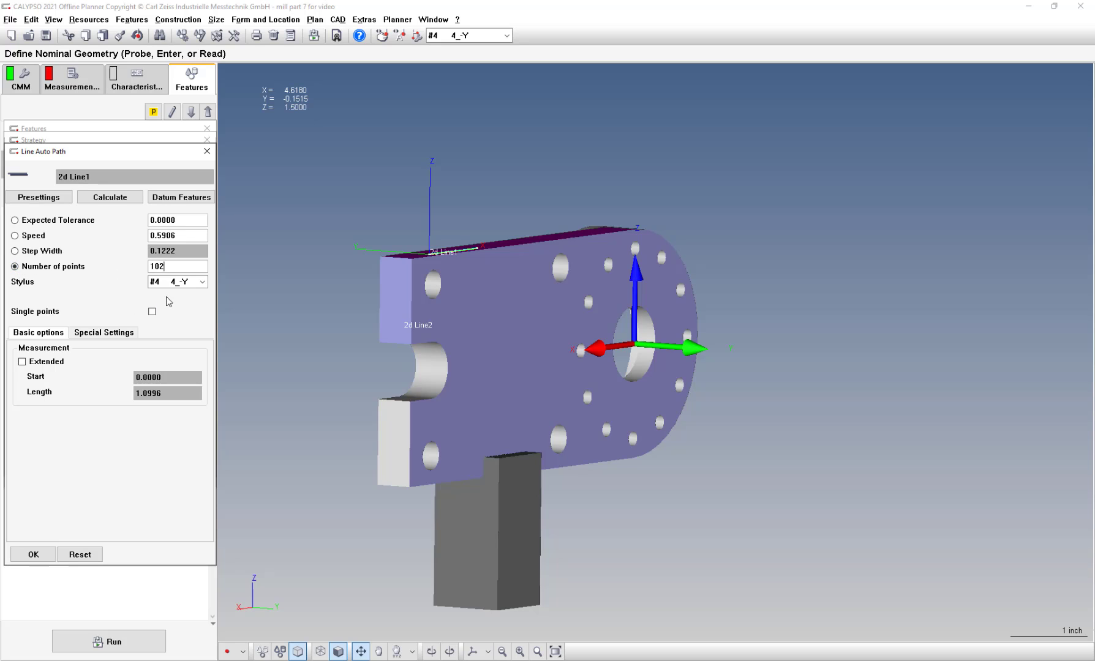
left_click(153, 311)
left_click_drag(180, 267, 149, 267)
type("2")
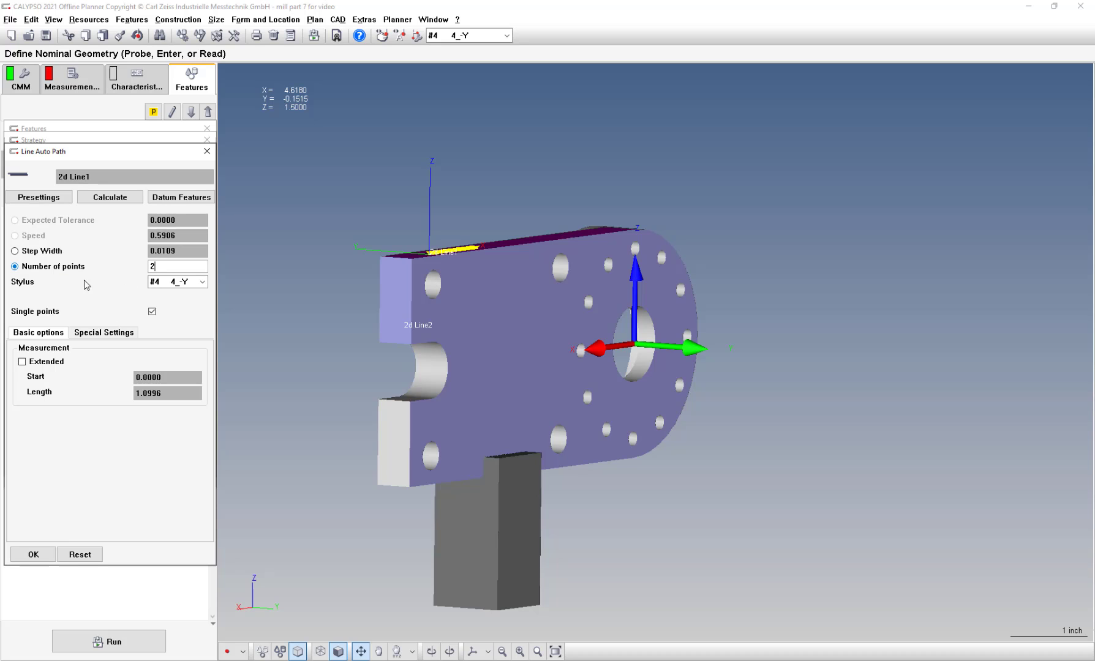
left_click(33, 554)
left_click(30, 481)
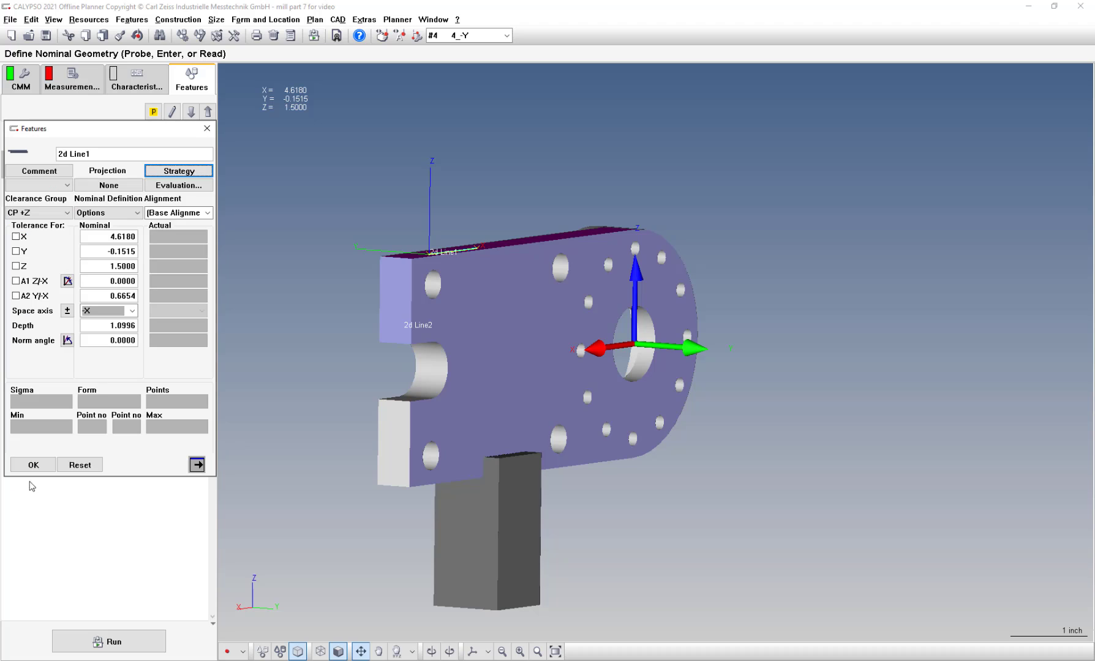
- Set 2d Line2's Line Auto Path to single points by number of points, and confirm it
left_click(191, 112)
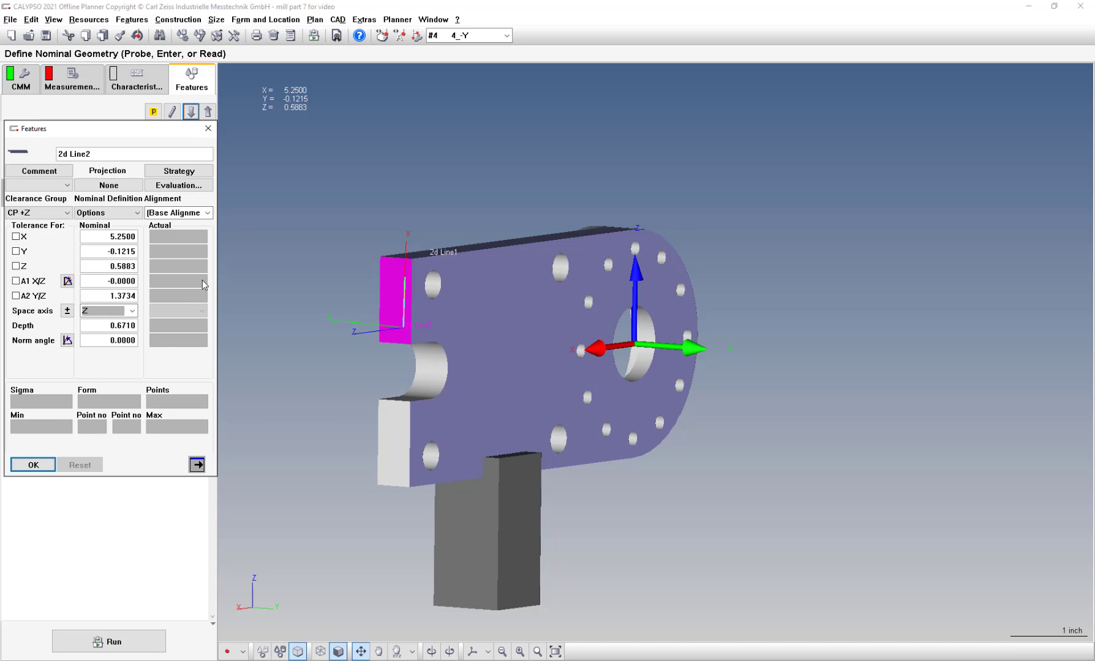
left_click(186, 172)
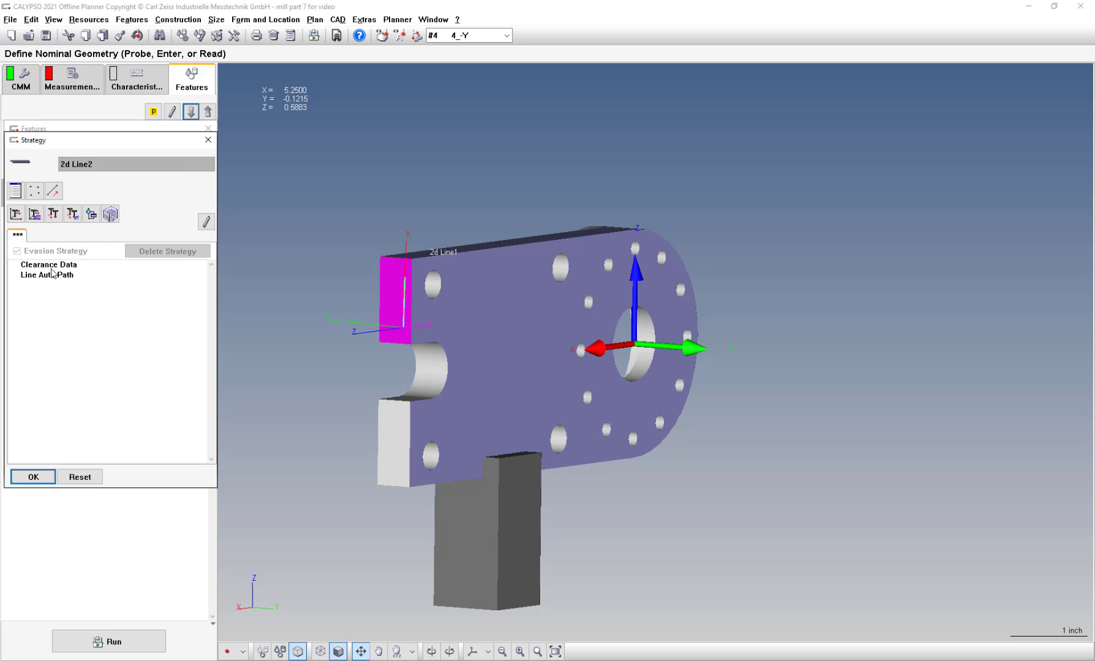
double_click(51, 274)
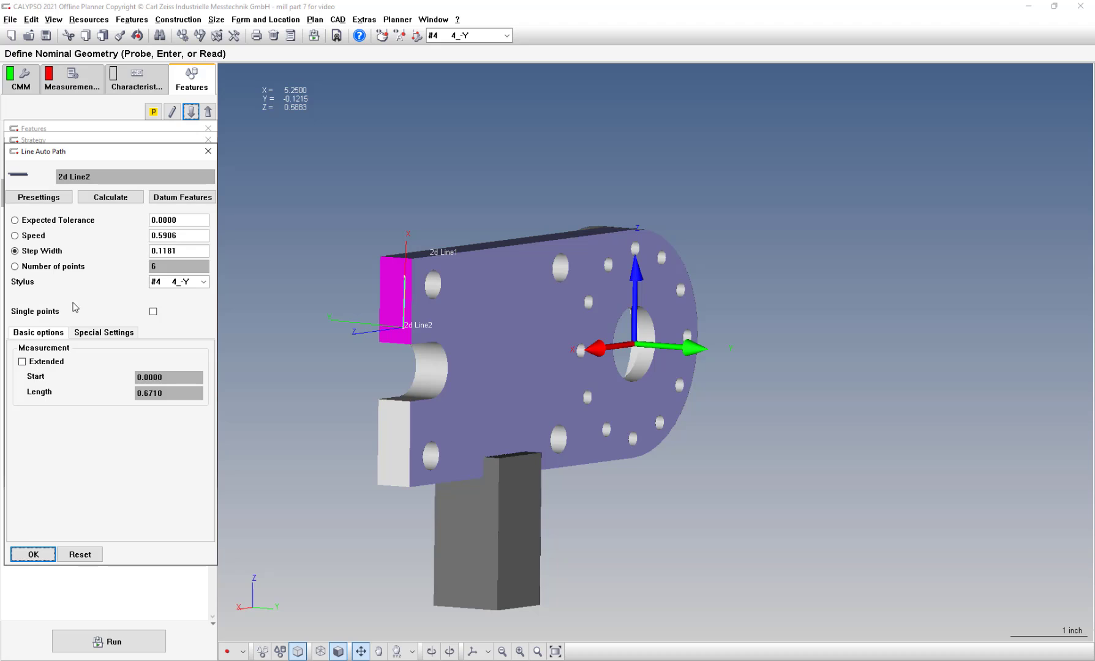
left_click(153, 312)
left_click(55, 266)
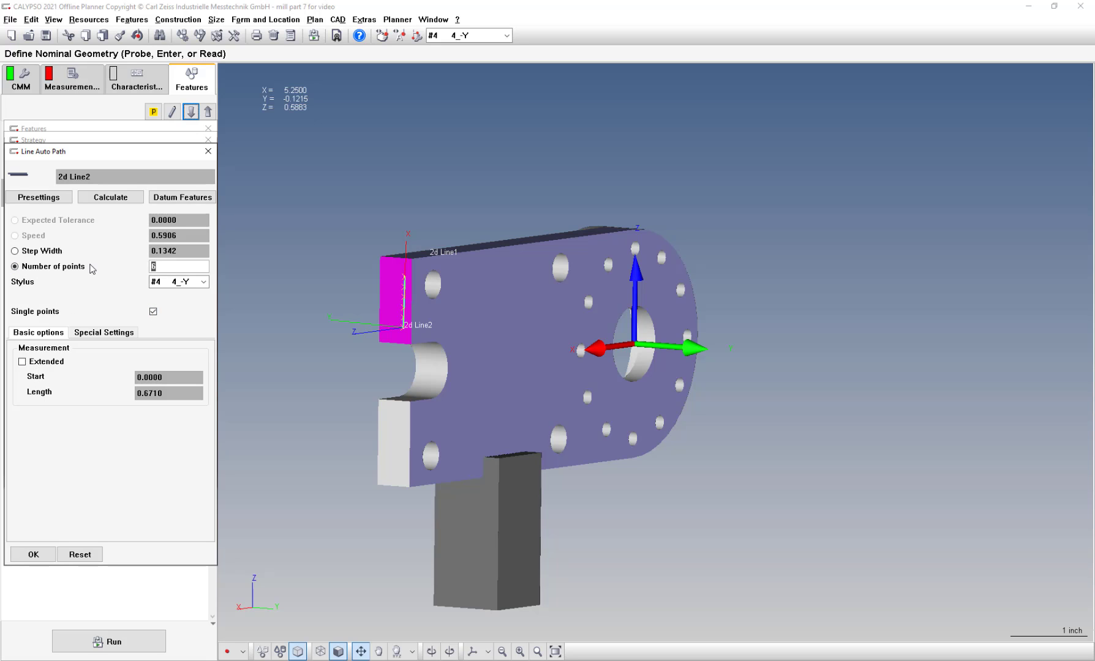
left_click(31, 554)
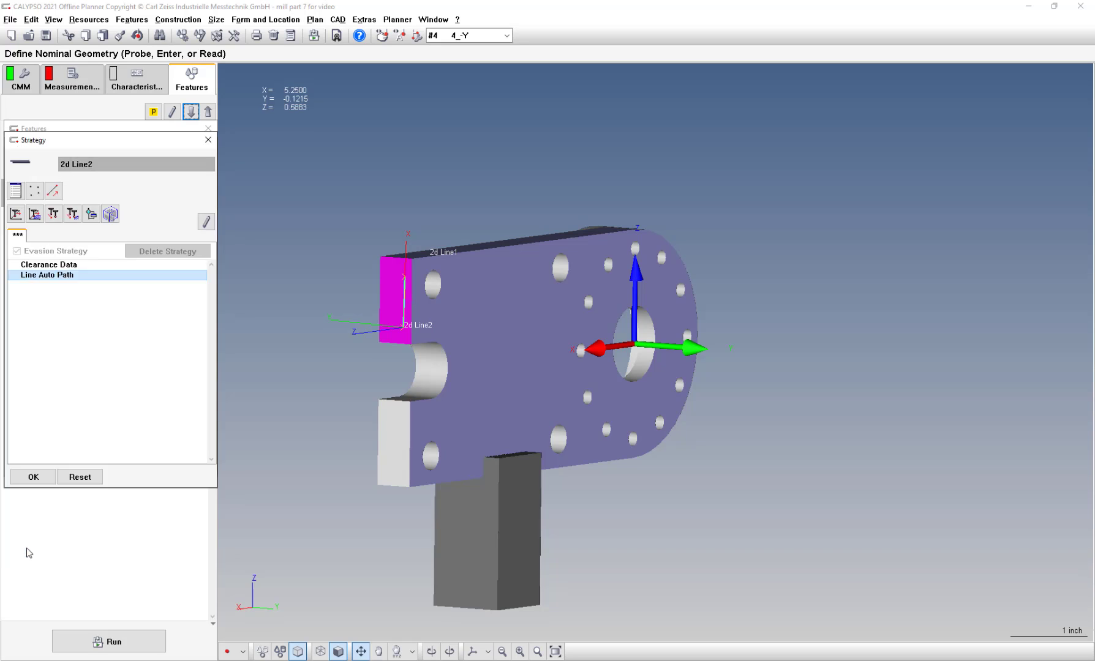
left_click(36, 478)
left_click(32, 465)
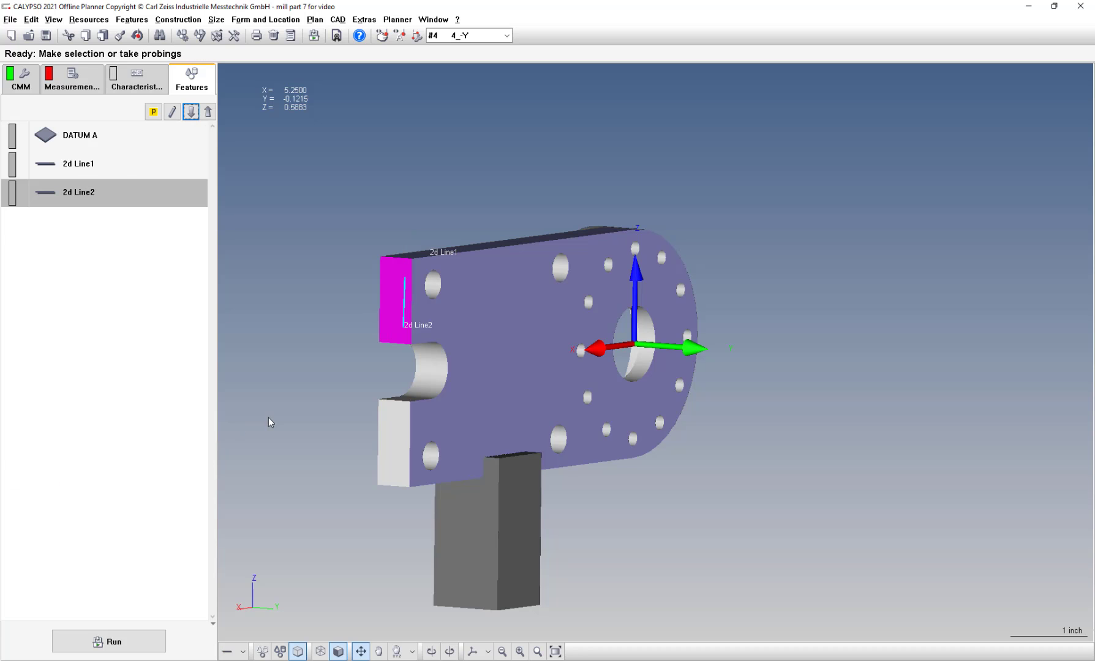
- Group DATUM A, 2d Line1 and 2d Line2 and rename the group 'Base Alignment'
left_click(78, 136, "shift")
right_click(78, 133)
left_click(106, 142)
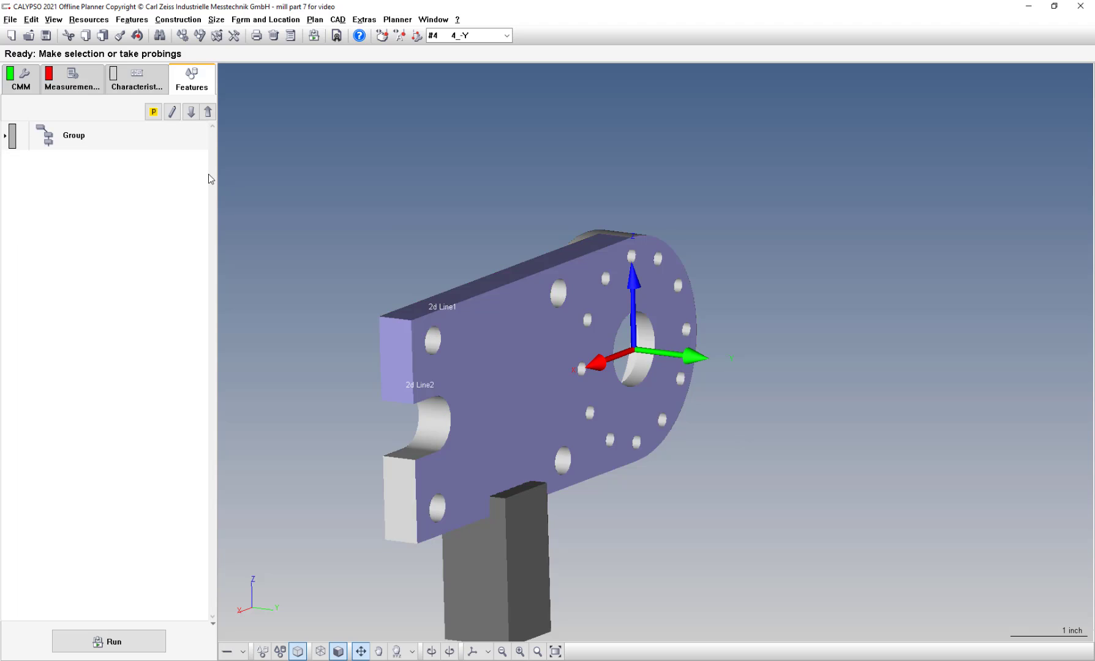
left_click(79, 135)
right_click(83, 132)
left_click(94, 136)
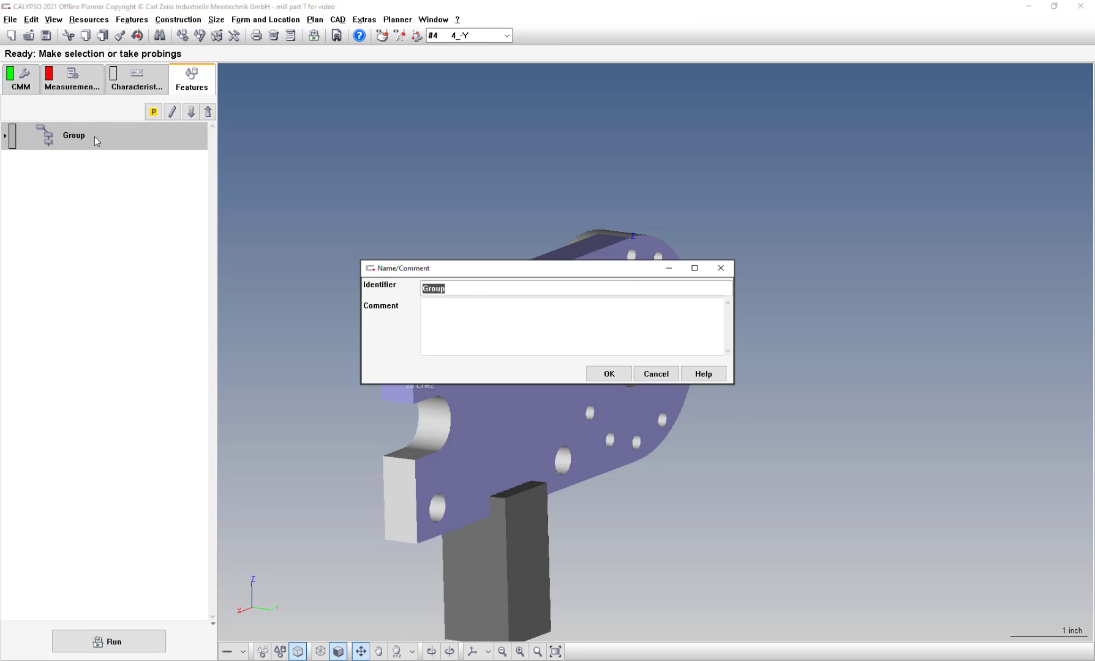
type("Base Alignment")
left_click(608, 371)
- Start a new base alignment with DATUM A for spatial rotation and 2d Line1 for planar rotation
left_click(143, 81)
left_click(71, 81)
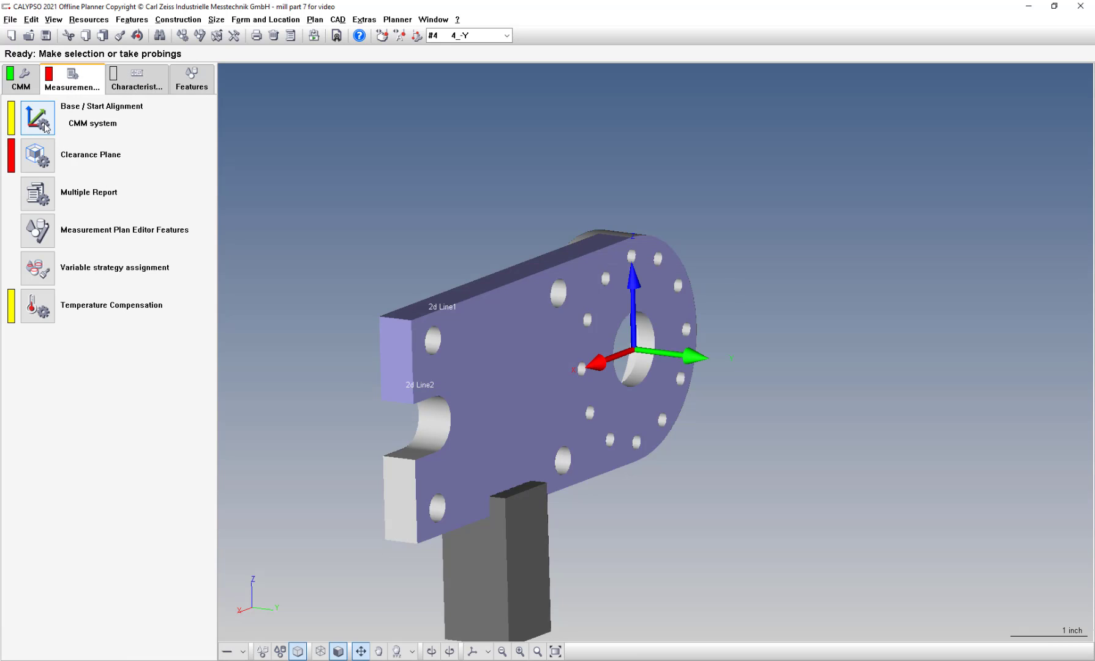
left_click(38, 117)
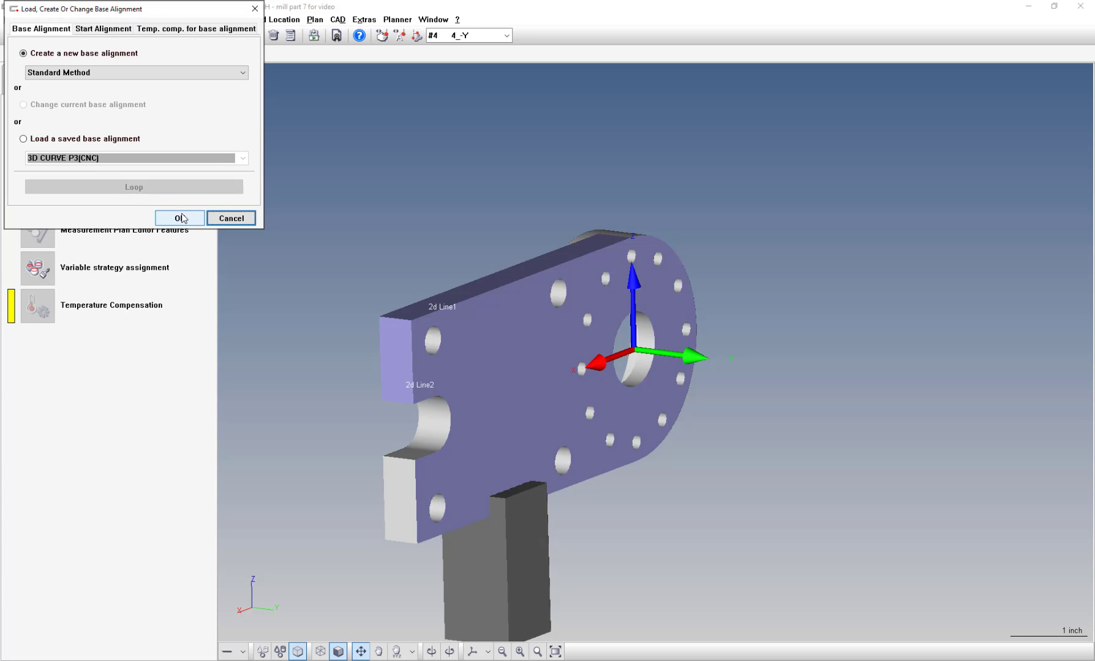
left_click(181, 218)
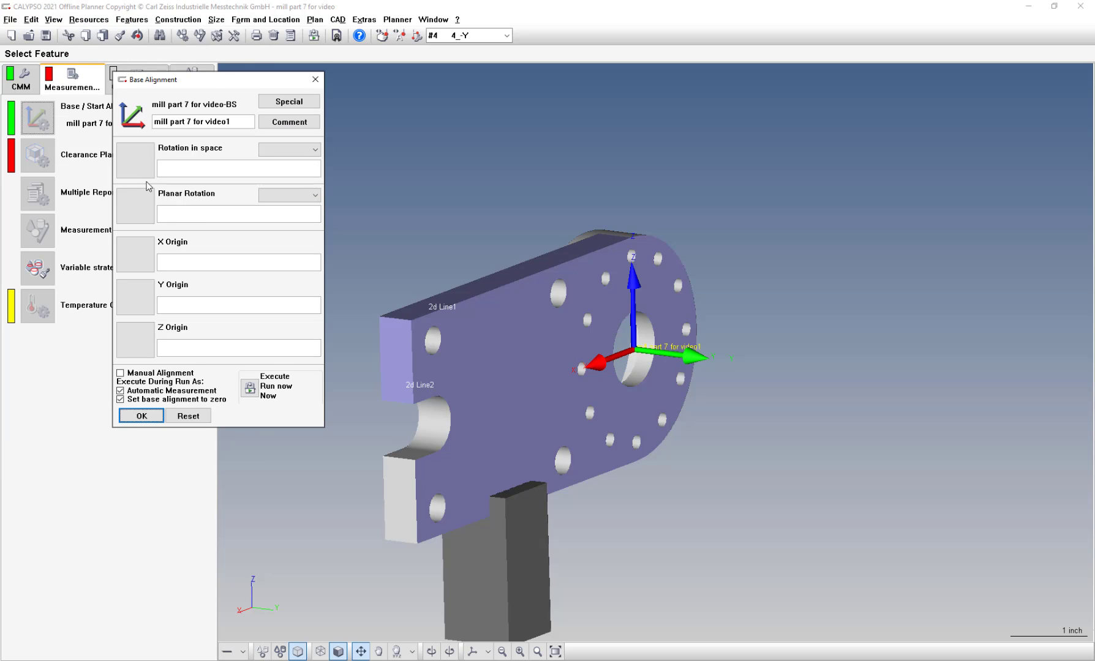
left_click(138, 164)
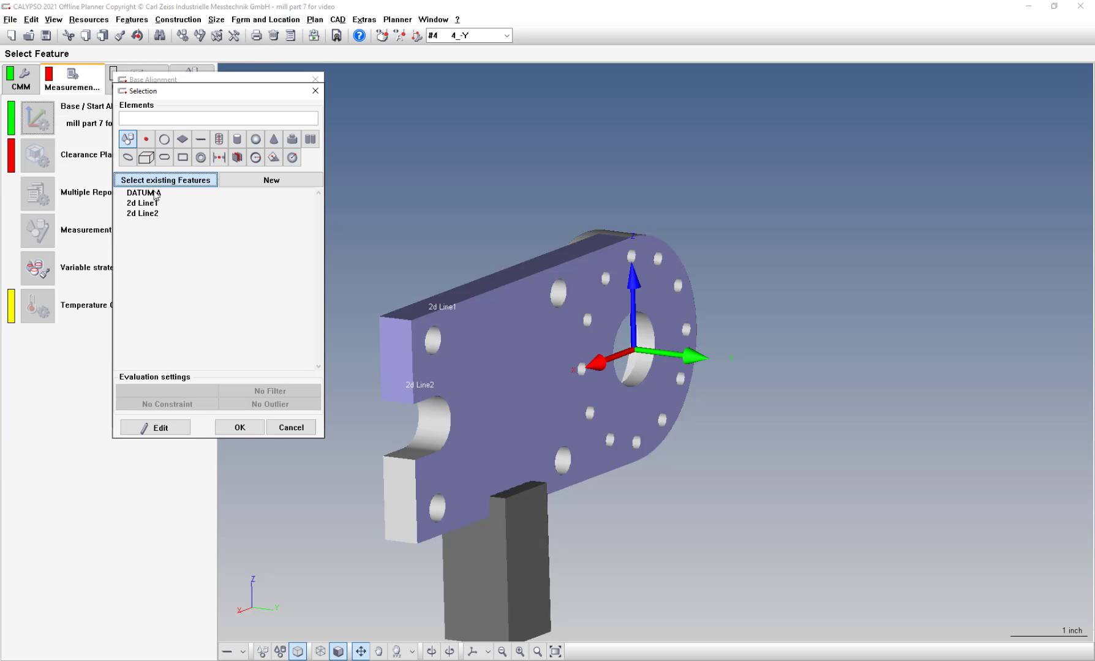
left_click(154, 195)
left_click(240, 427)
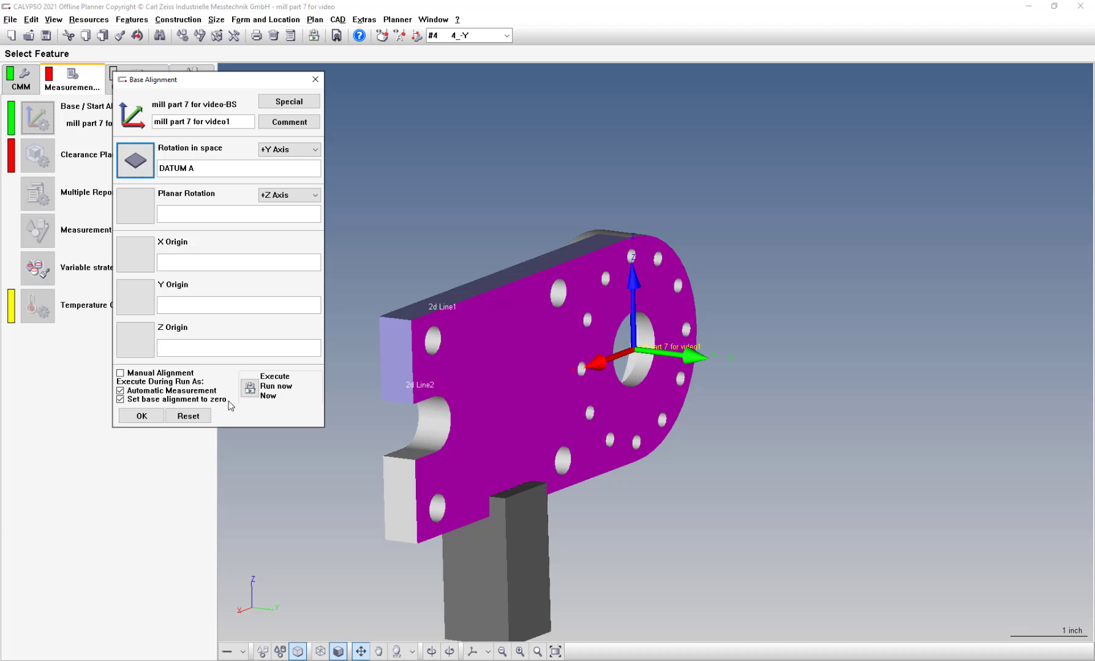
left_click(139, 210)
left_click(155, 205)
left_click(241, 423)
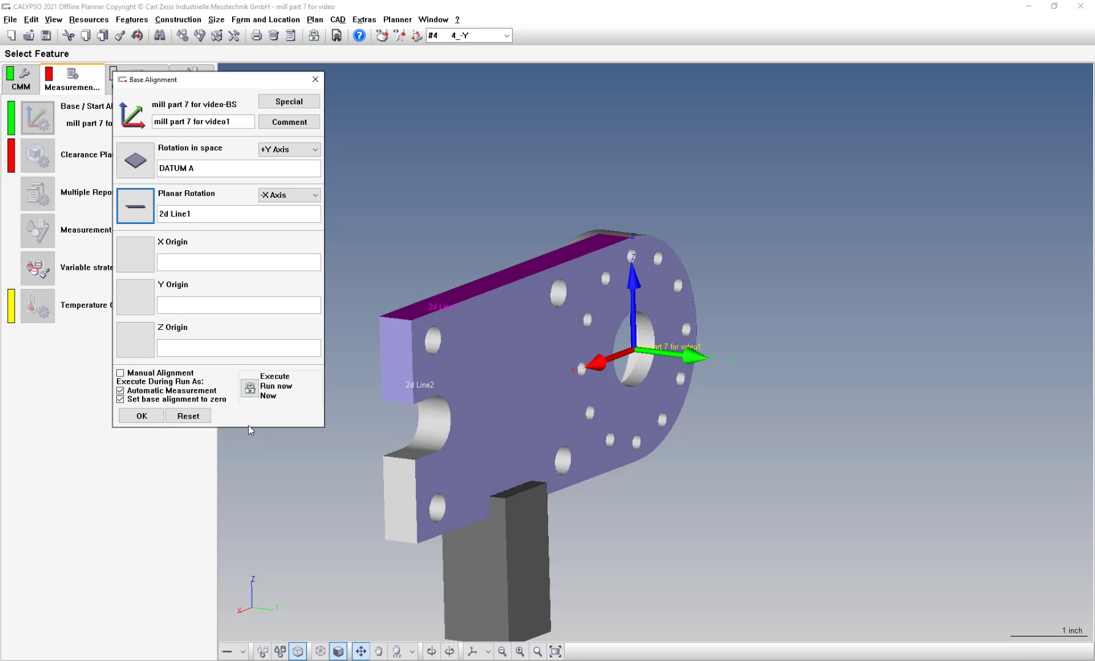
- Assign origins: 2d Line2 for X, DATUM A for Y, 2d Line1 for Z
left_click(135, 254)
left_click(152, 214)
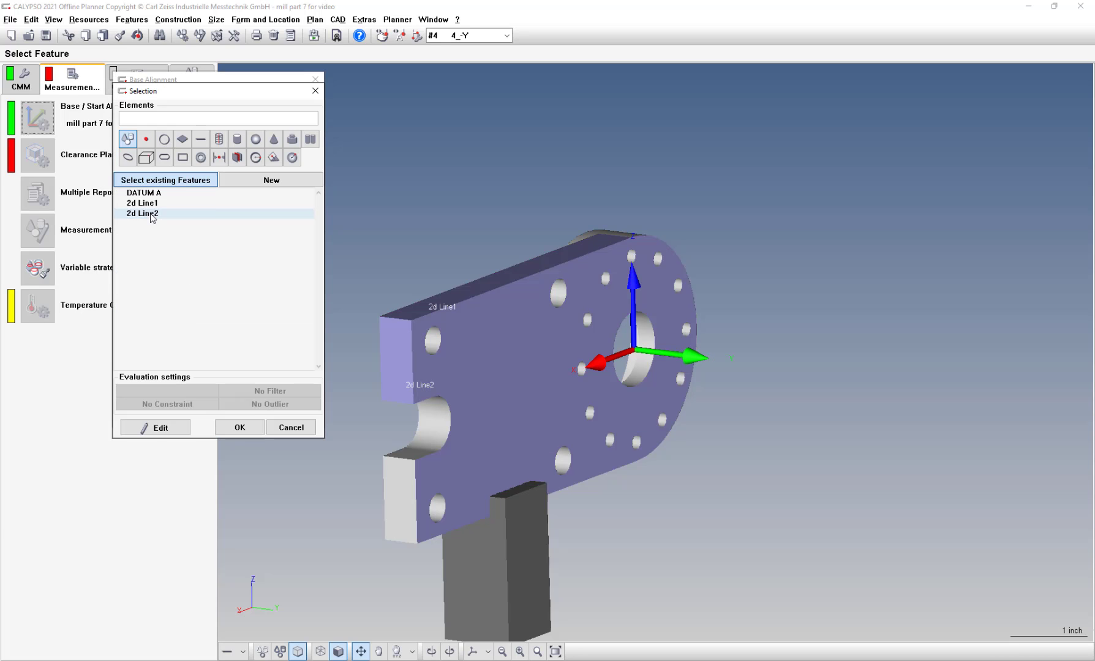
left_click(243, 431)
left_click(140, 304)
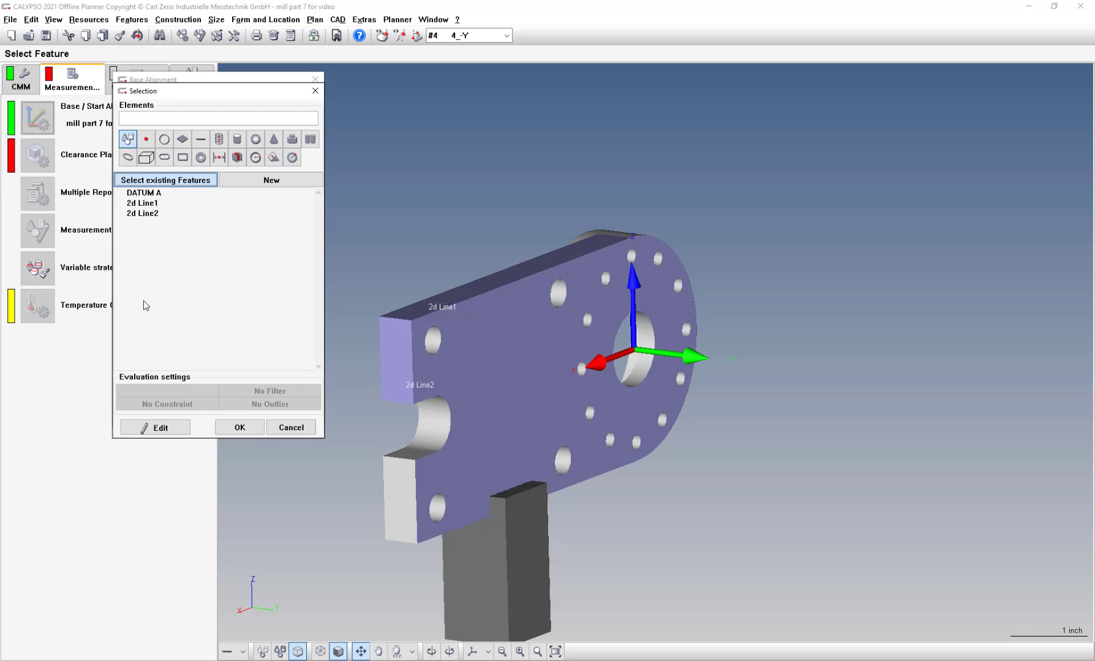
left_click(155, 193)
left_click(239, 428)
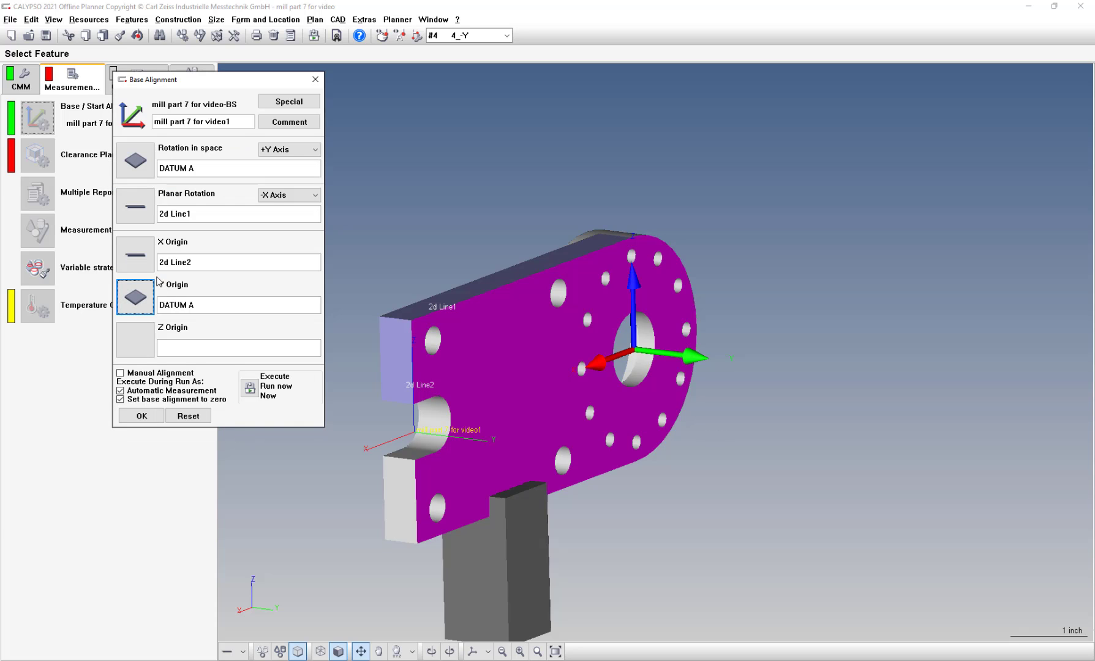
left_click(153, 283)
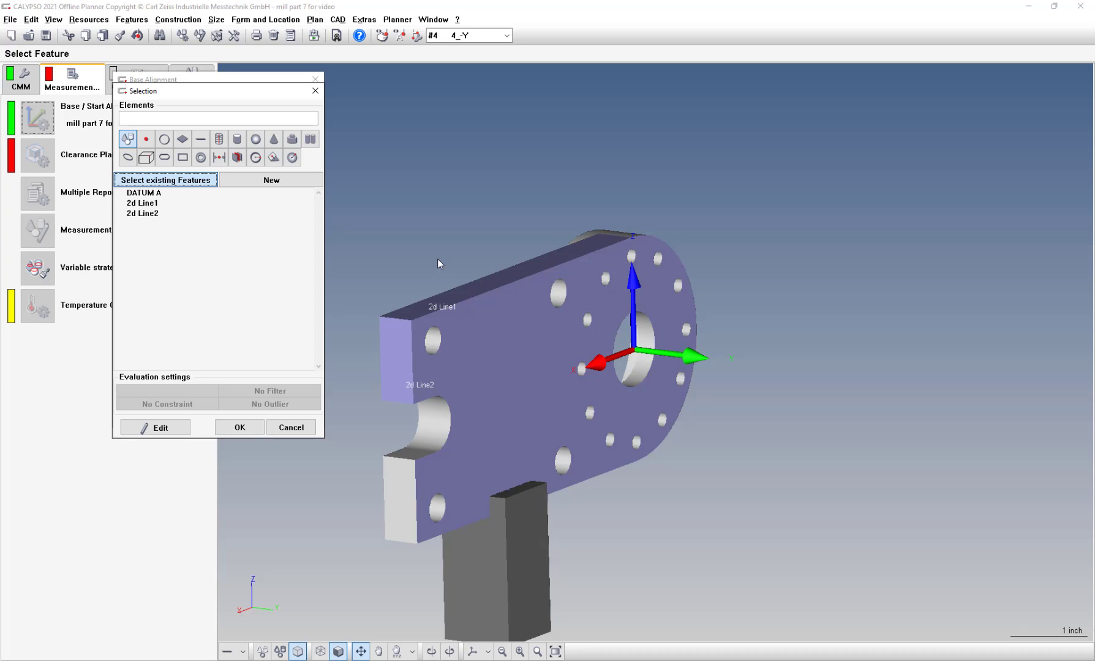
left_click(142, 203)
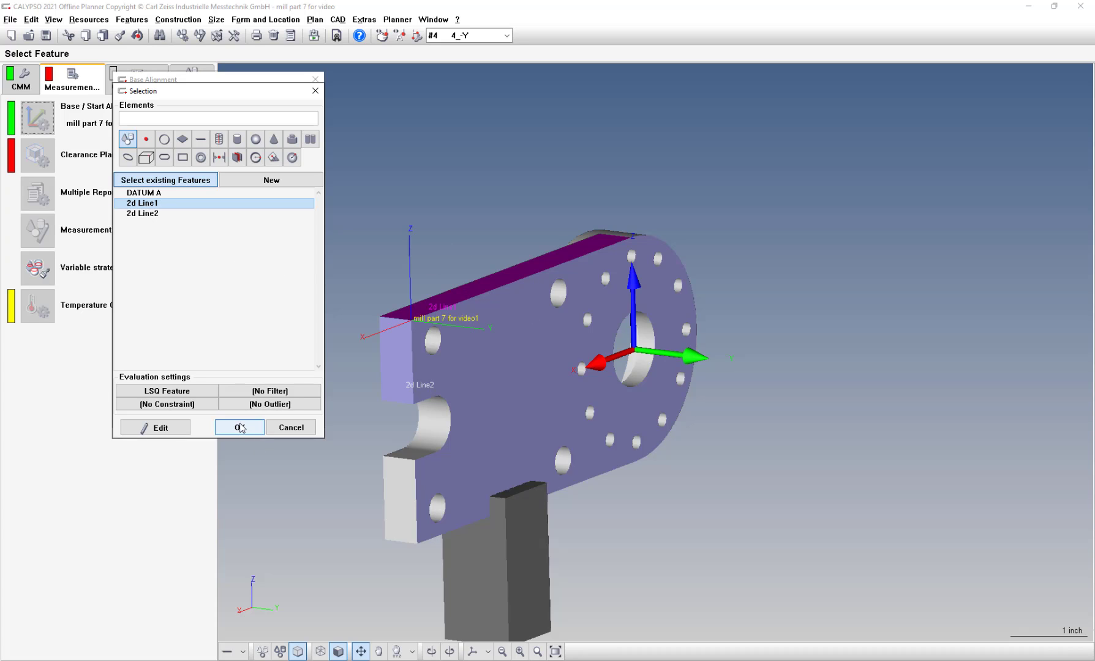
left_click(240, 427)
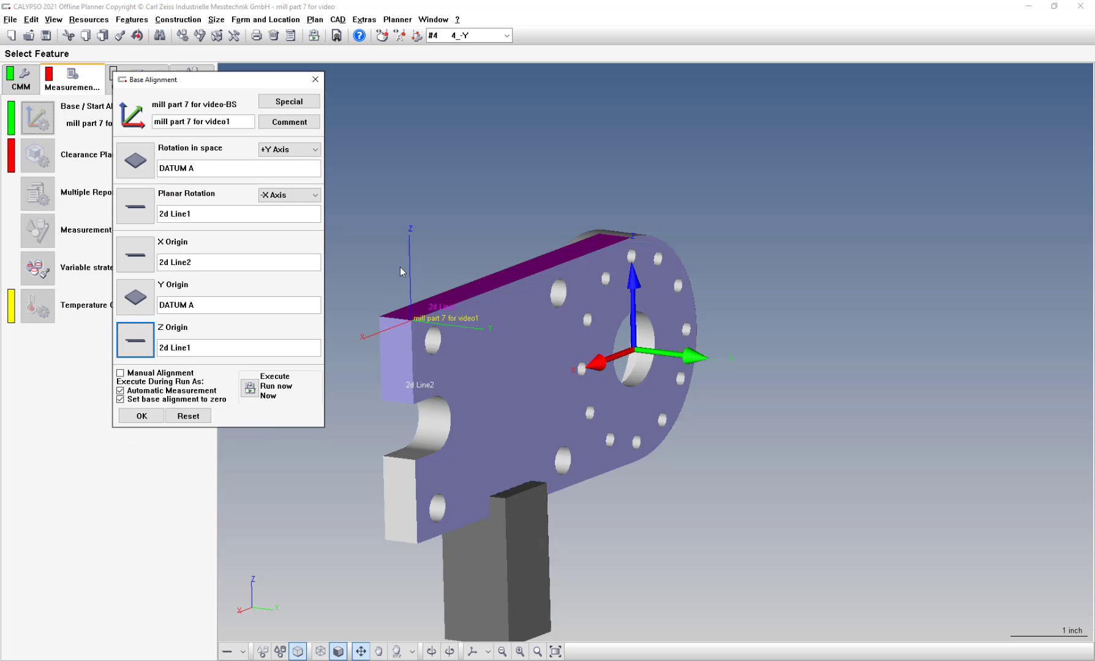
left_click(141, 416)
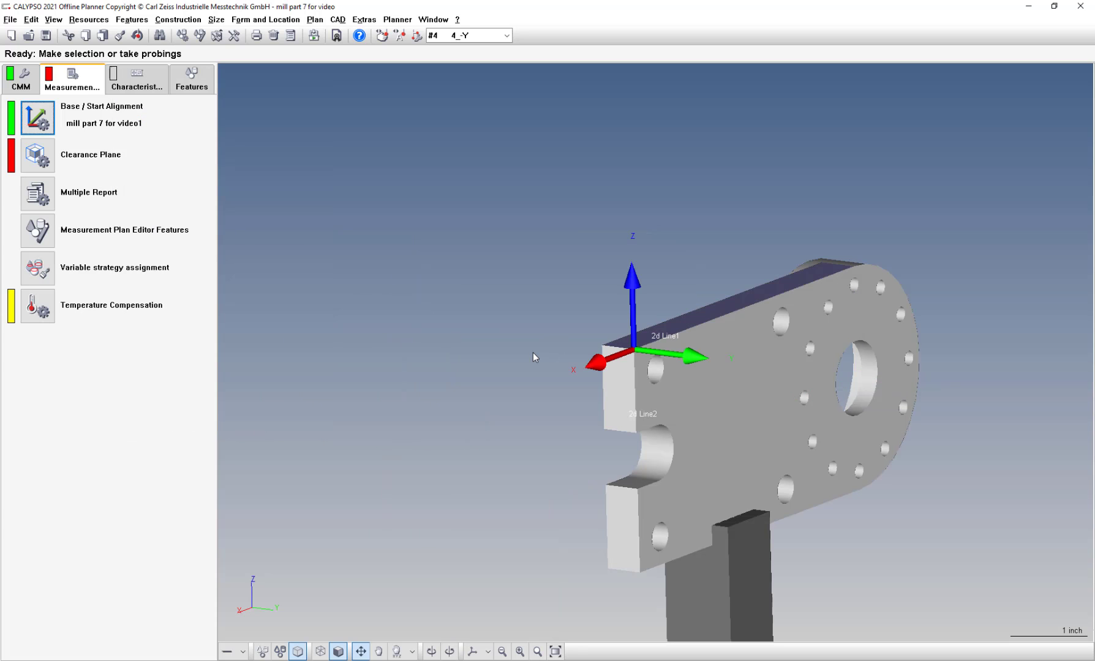
mouse_move(808, 451)
middle_mouse_down()
mouse_move(868, 456)
mouse_move(800, 447)
middle_mouse_up()
scroll(820, 480, "up", 3)
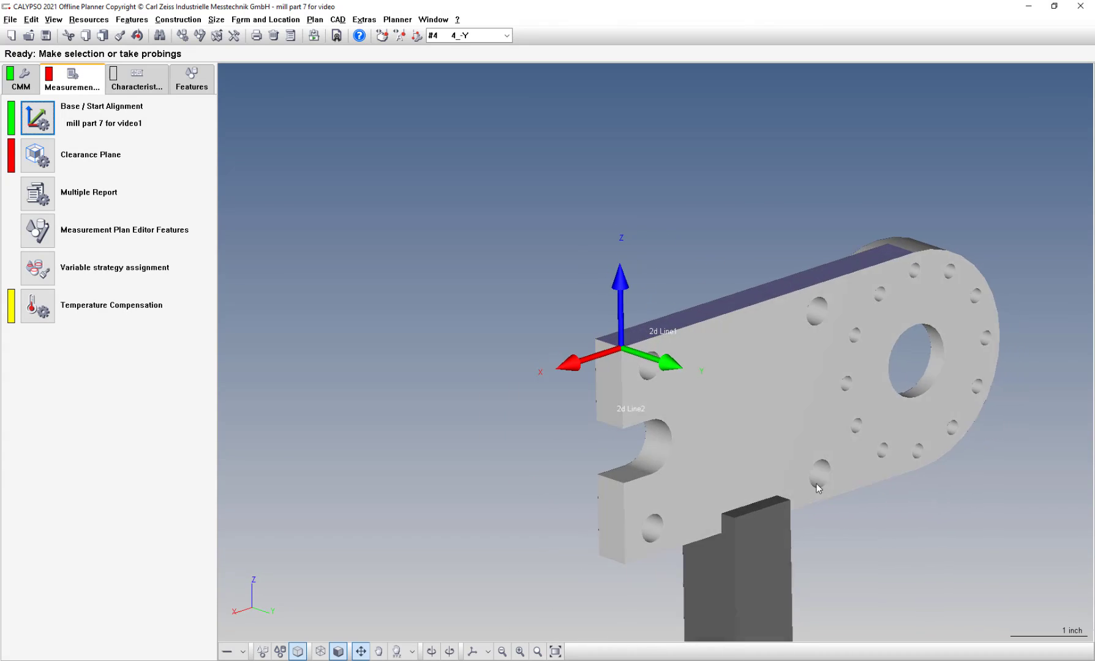
middle_click_drag(855, 537, 729, 499)
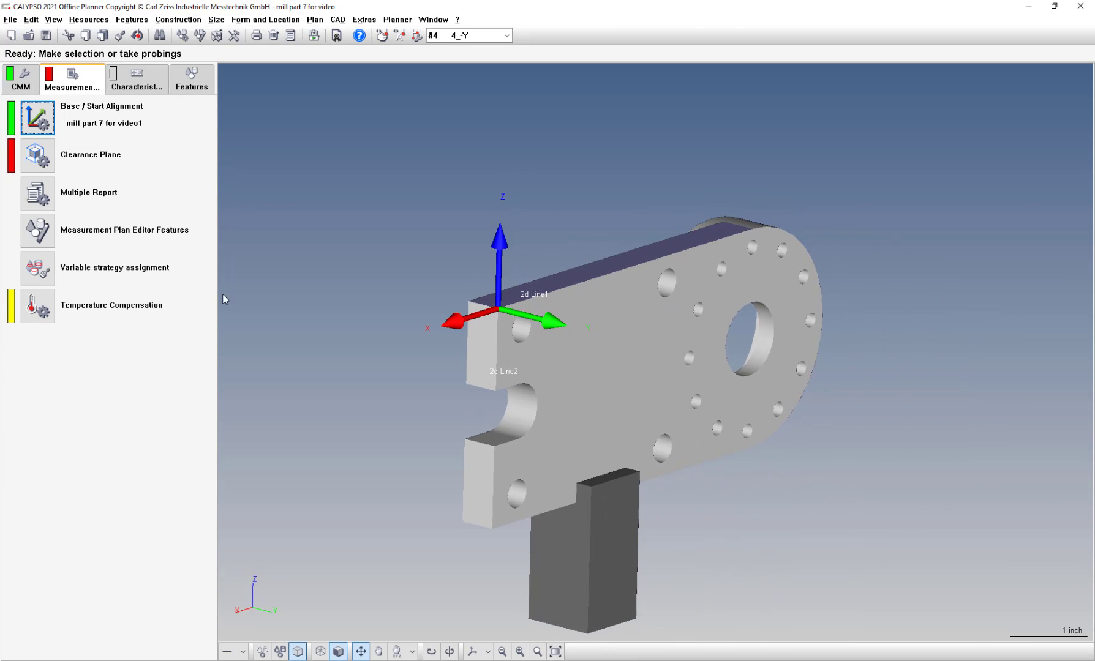
double_click(47, 117)
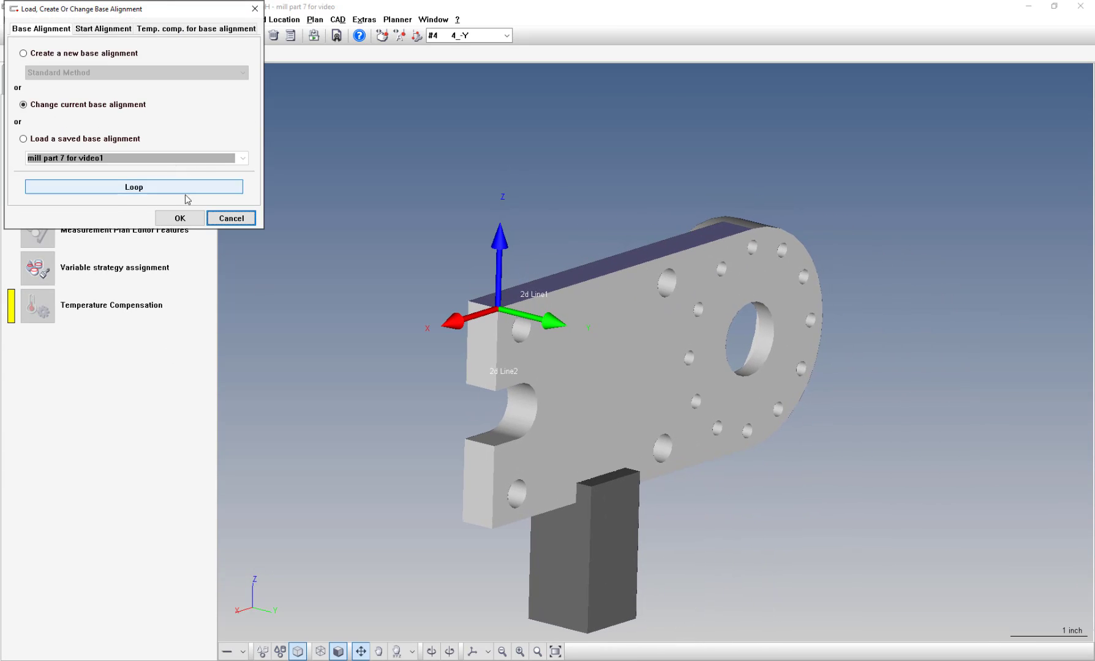
left_click(184, 217)
left_click(34, 465)
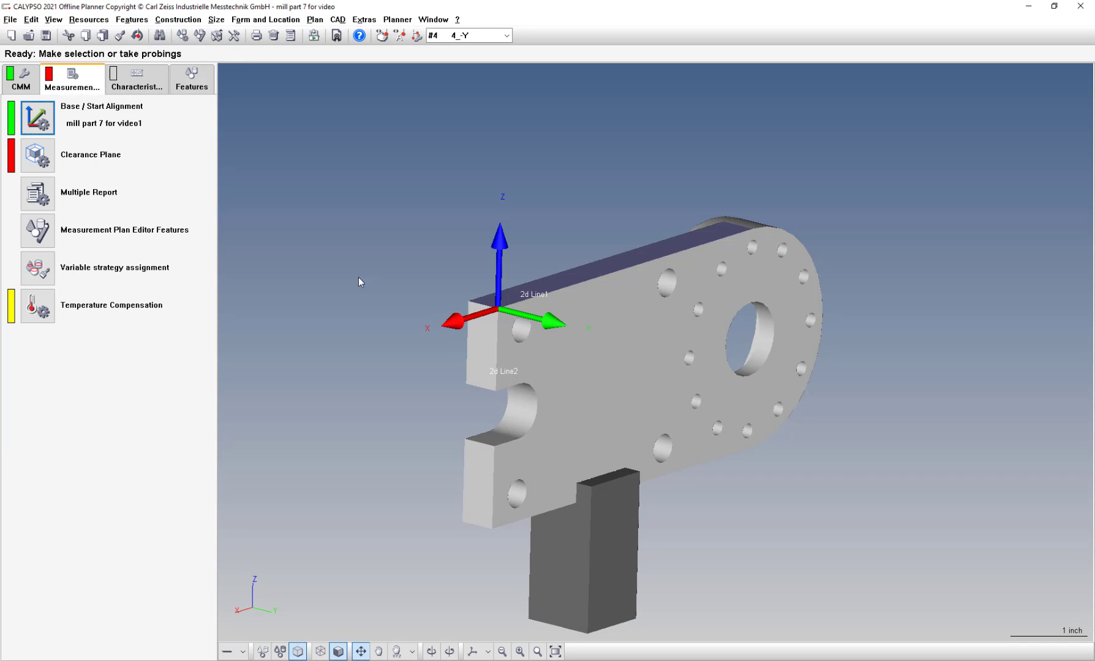
mouse_move(740, 353)
middle_mouse_down()
mouse_move(708, 366)
mouse_move(759, 360)
mouse_move(744, 360)
middle_mouse_up()
left_click(192, 82)
left_click(92, 86)
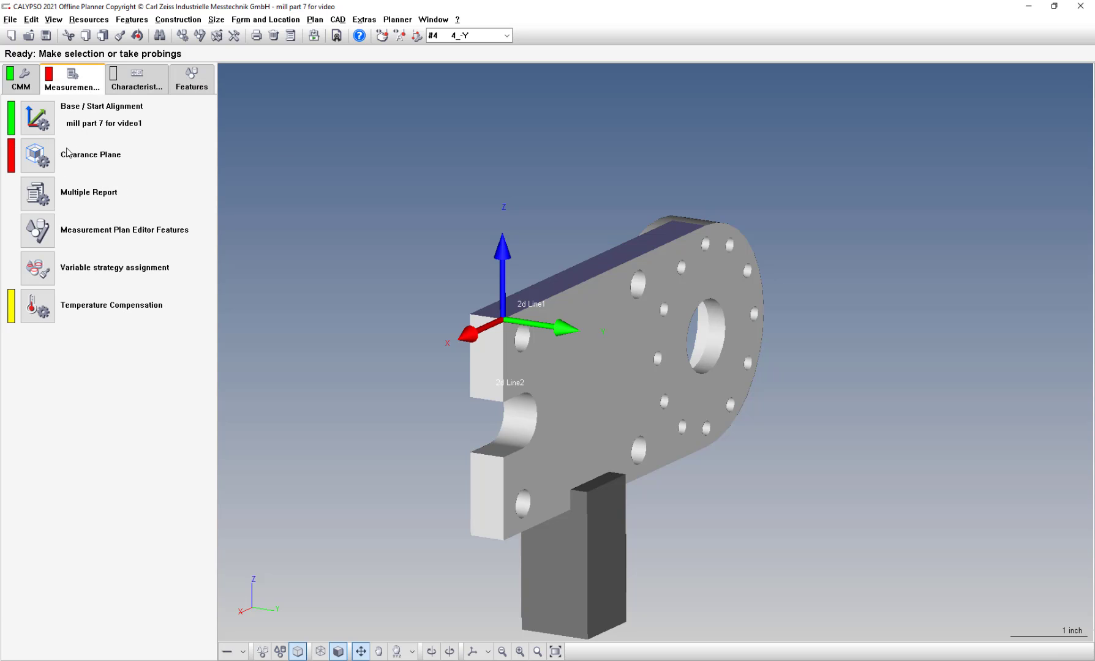
middle_click_drag(629, 359, 710, 554)
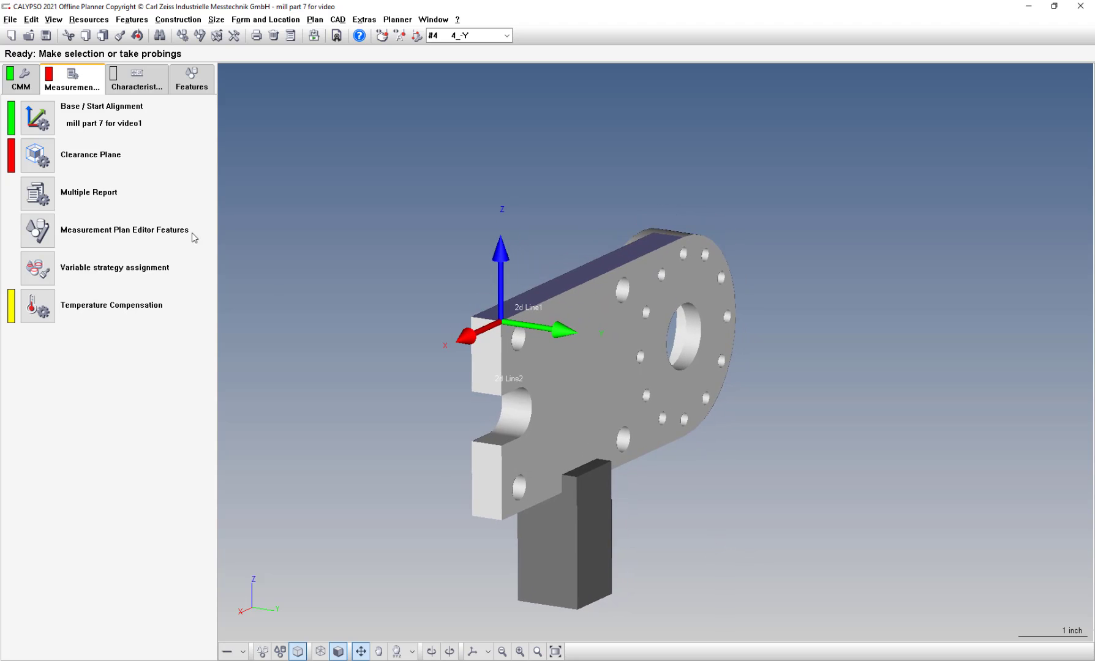
- Derive the clearance plane from CAD with edge distance 1 (X -8.25, Y -2.2, Z -4.5), not updating features
double_click(37, 155)
left_click(75, 152)
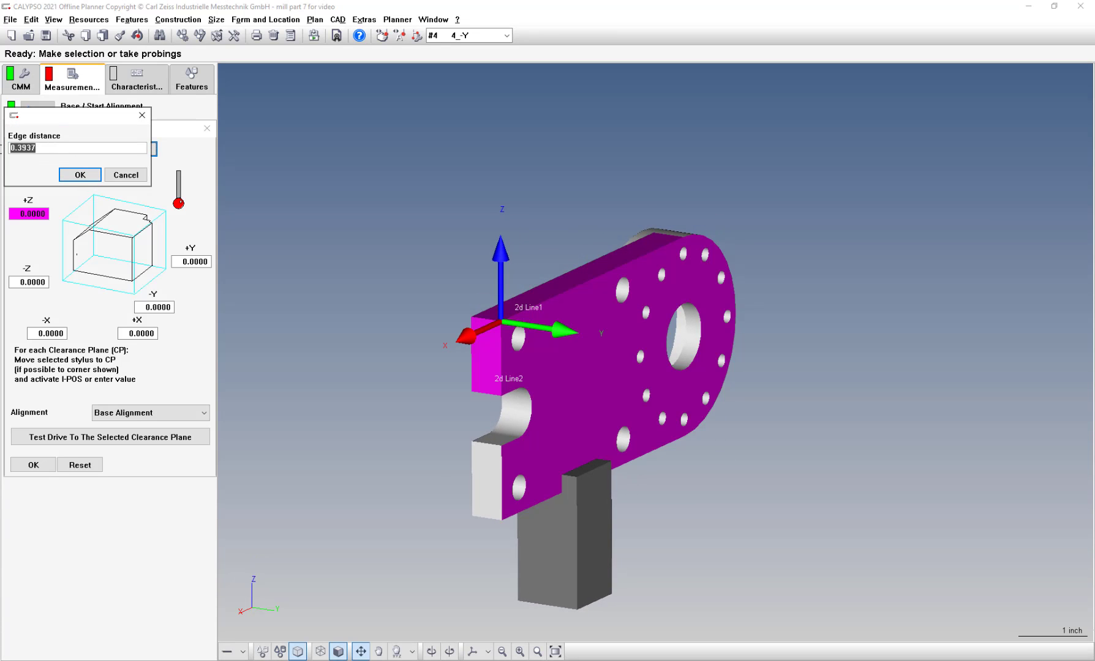
type("1.5")
key("Return")
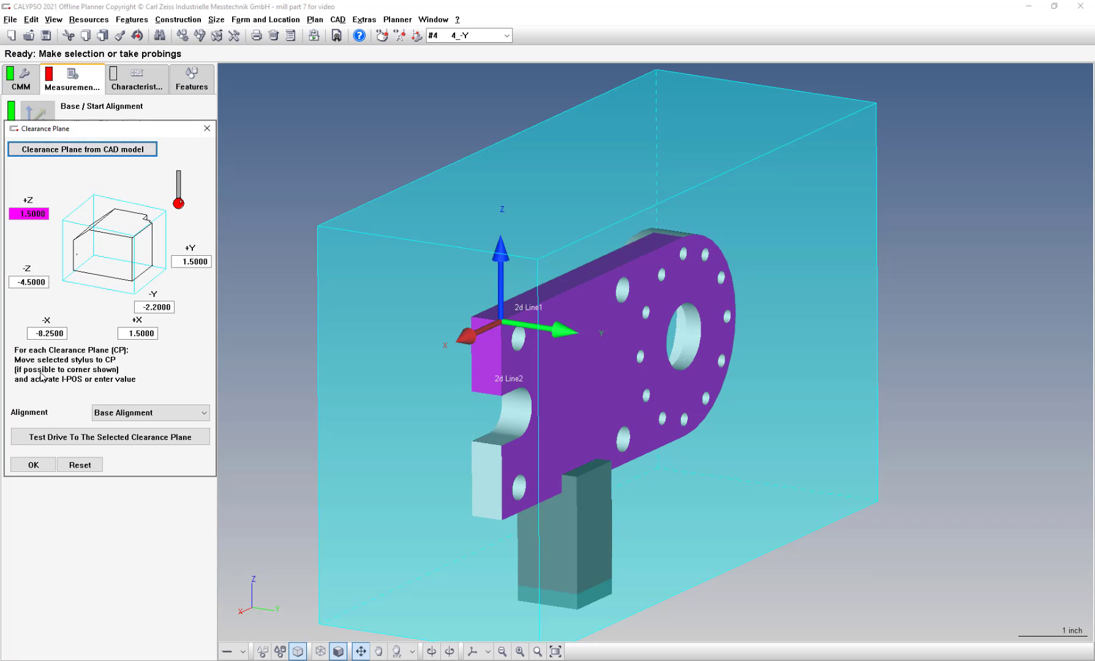
left_click(34, 465)
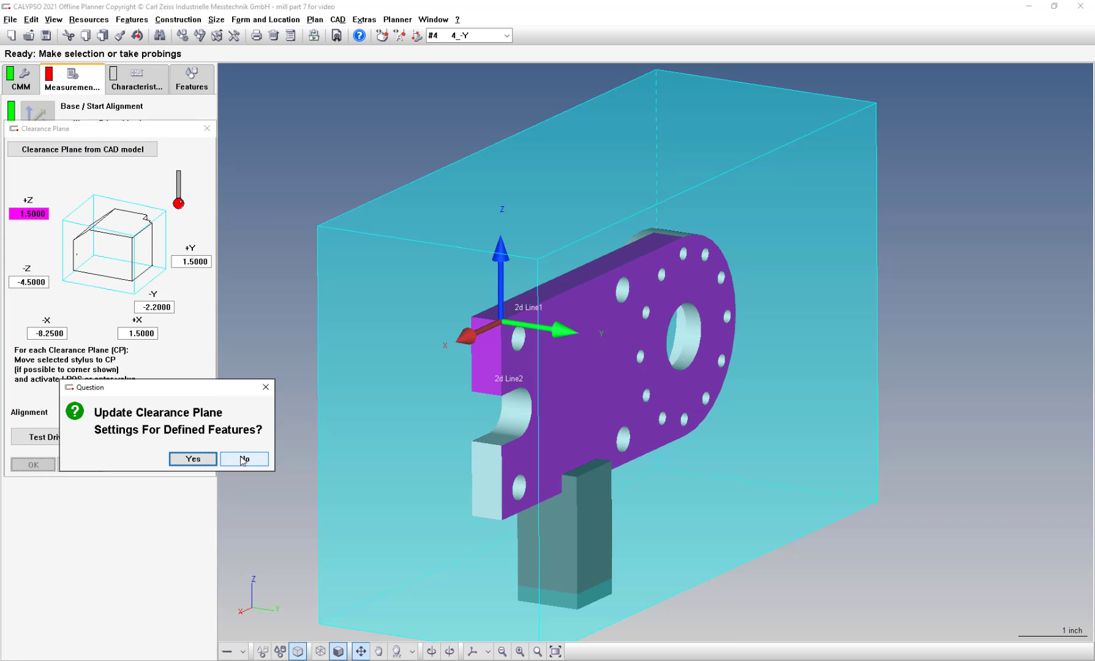
left_click(243, 459)
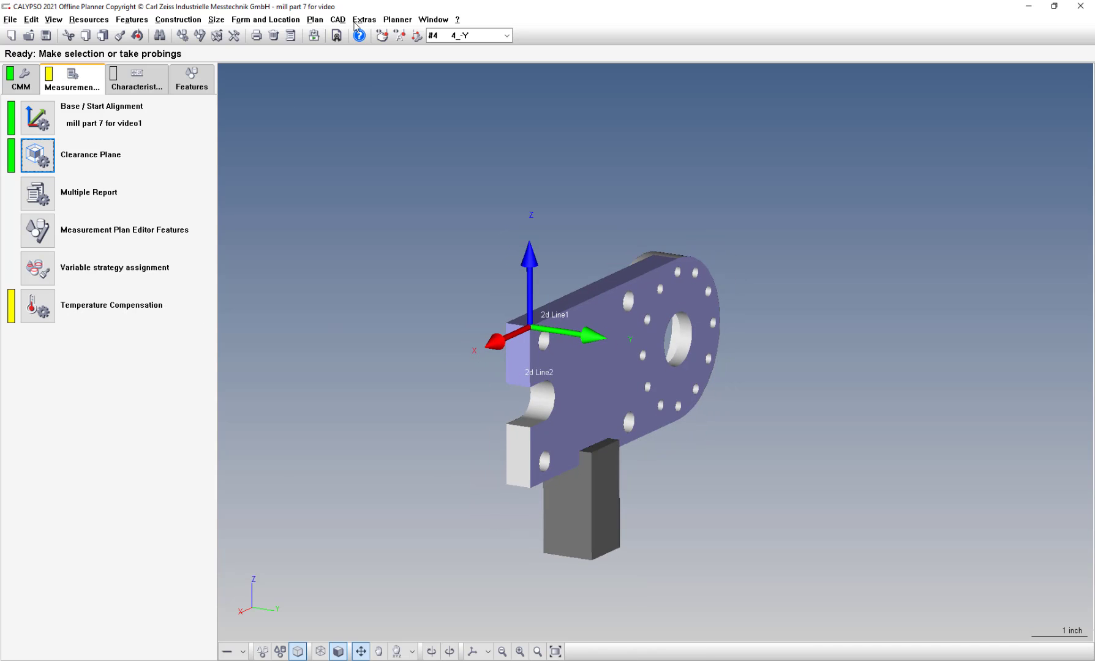
- Open the measurement plan simulation and run it with the 'mill part 7 for video1' base alignment
left_click(398, 20)
left_click(428, 46)
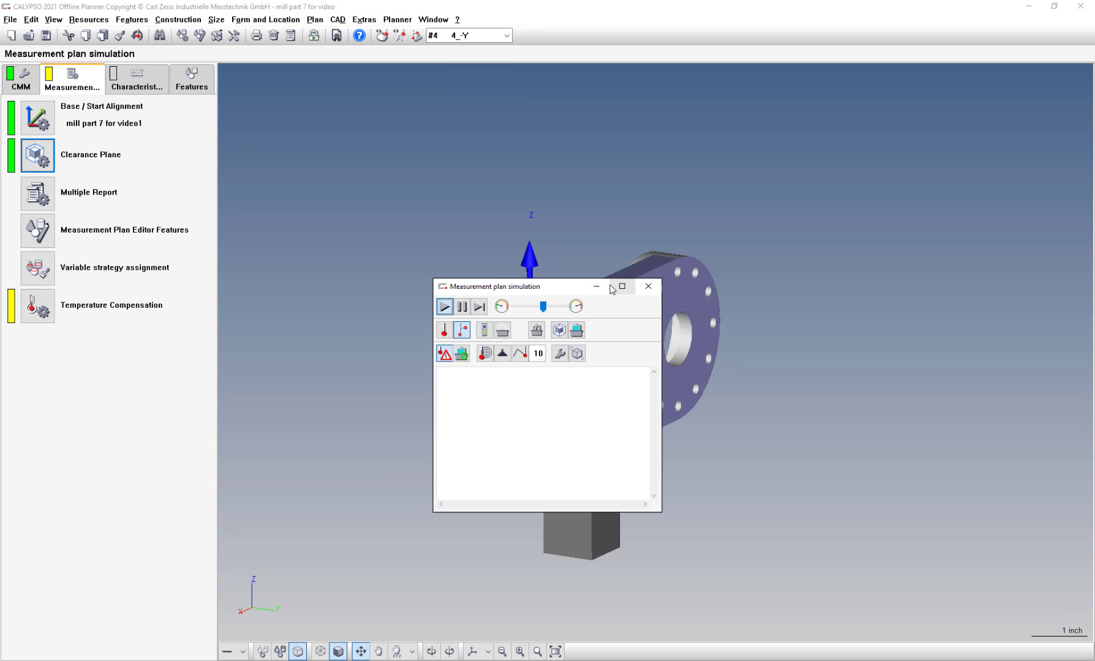
left_click_drag(542, 291, 936, 28)
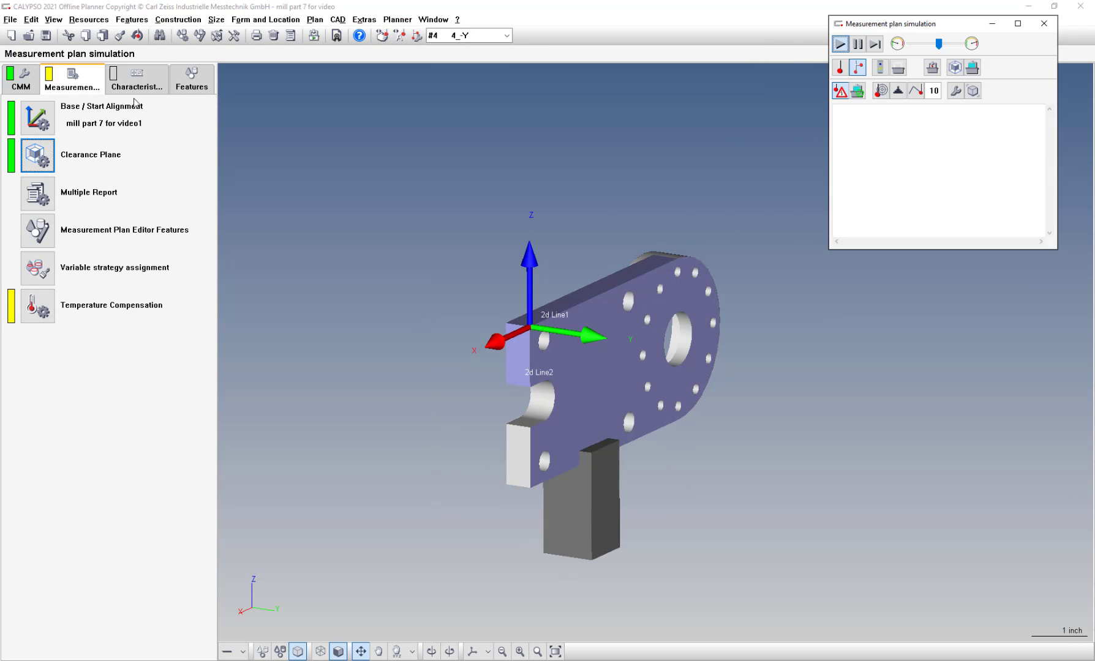
left_click(137, 73)
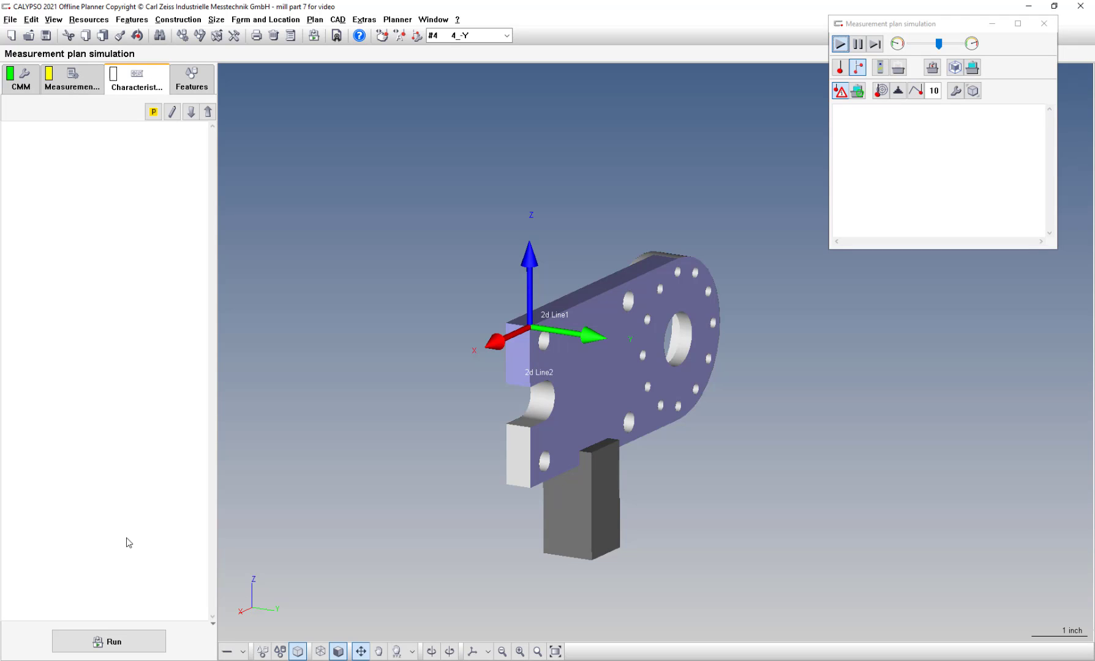
left_click(113, 639)
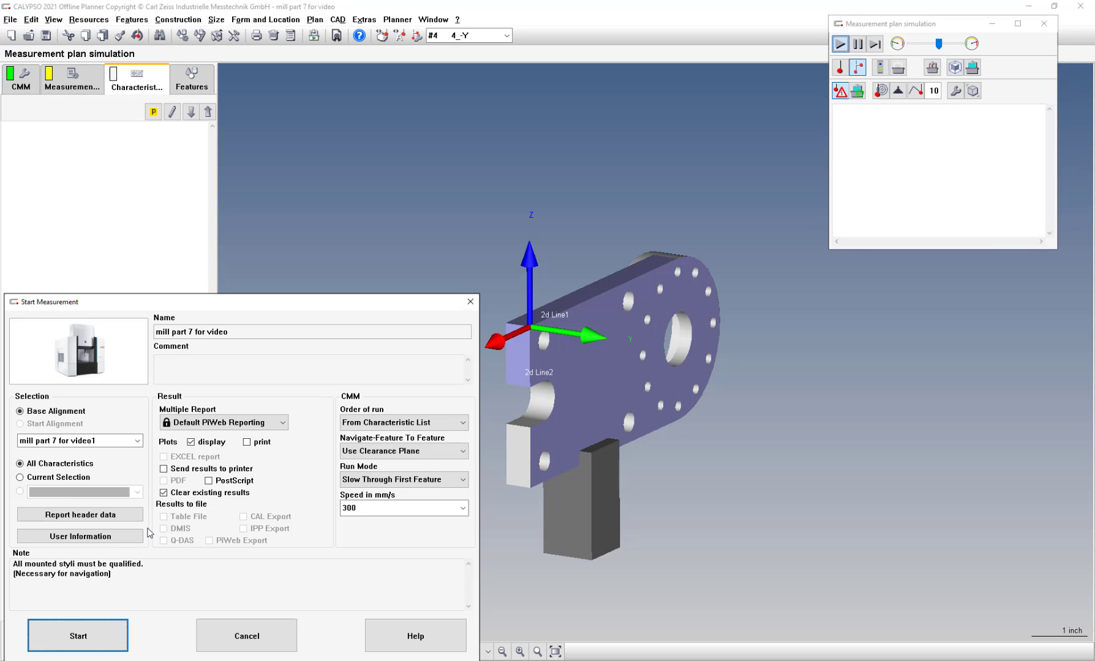
left_click(74, 440)
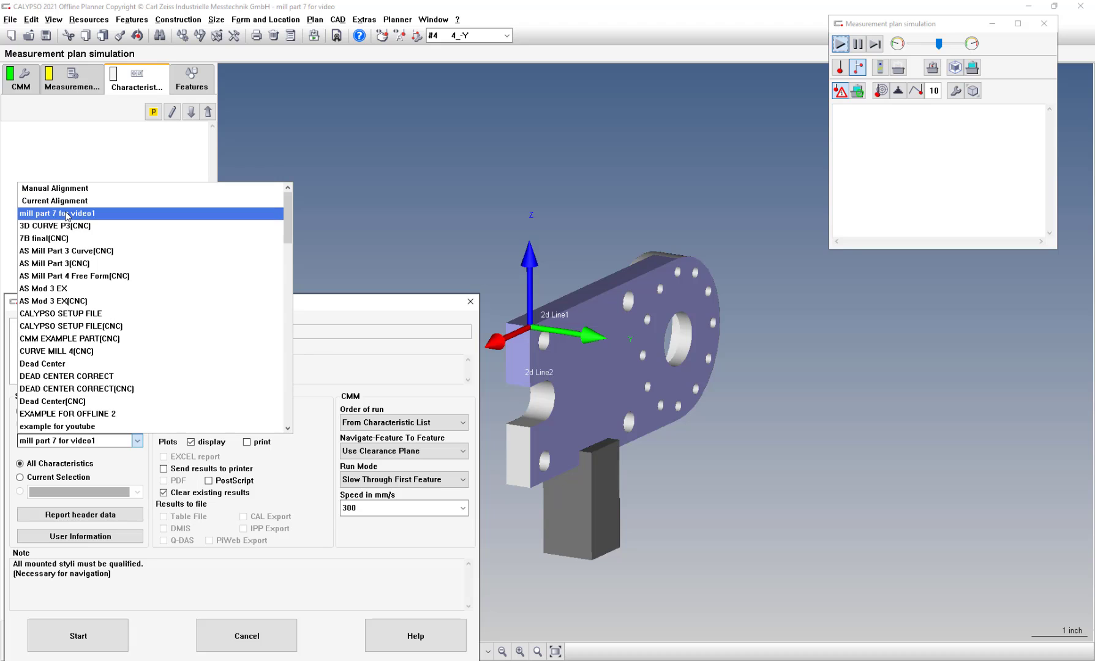
left_click(67, 214)
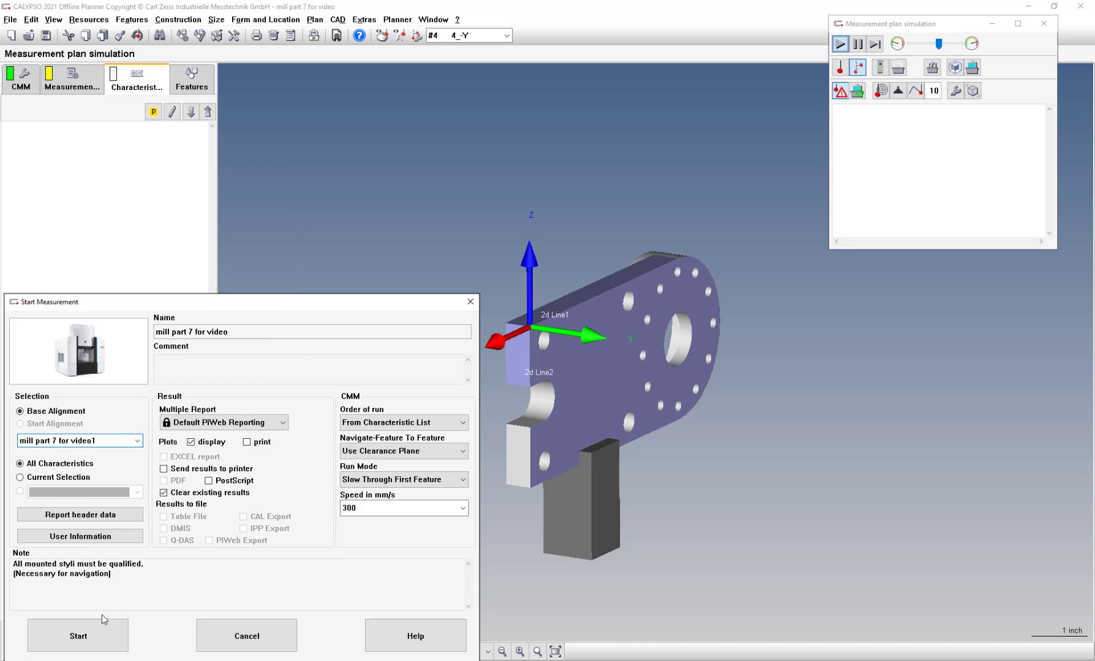
left_click(94, 635)
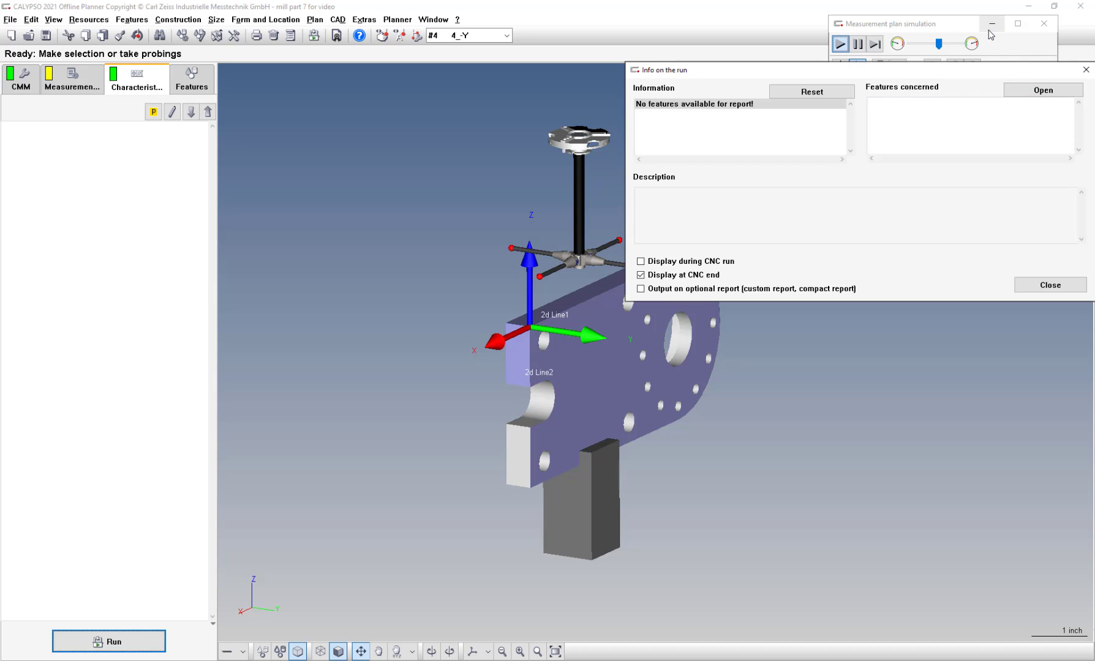
- Close the run info and check in the plan editor that all three features use stylus 4_-Y
left_click(1059, 284)
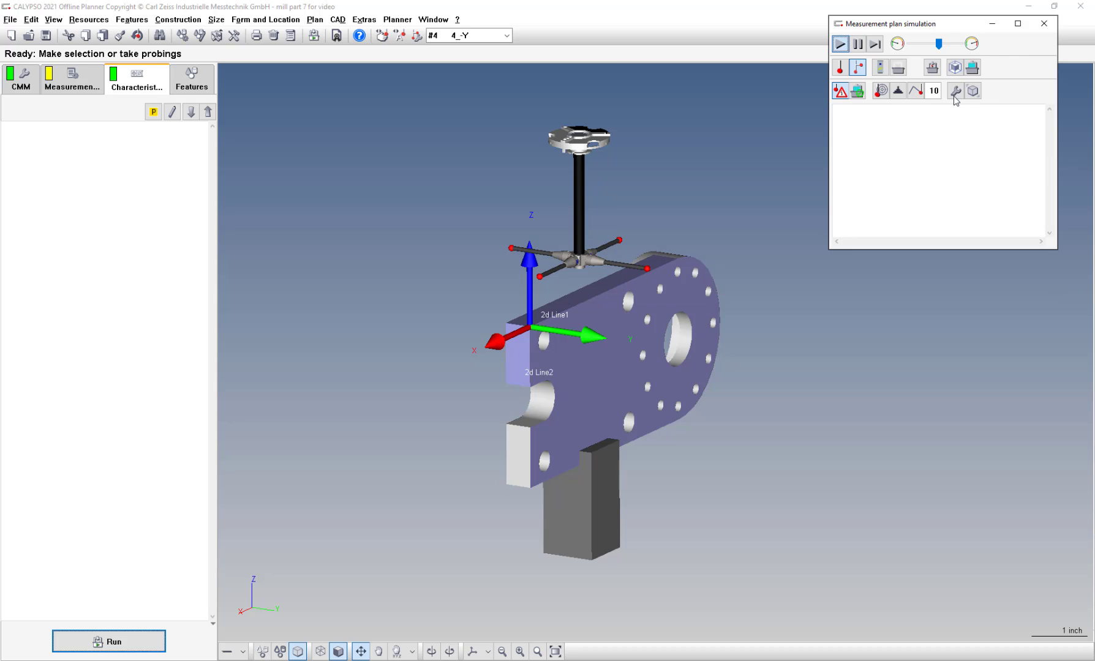
left_click(86, 96)
left_click(53, 251)
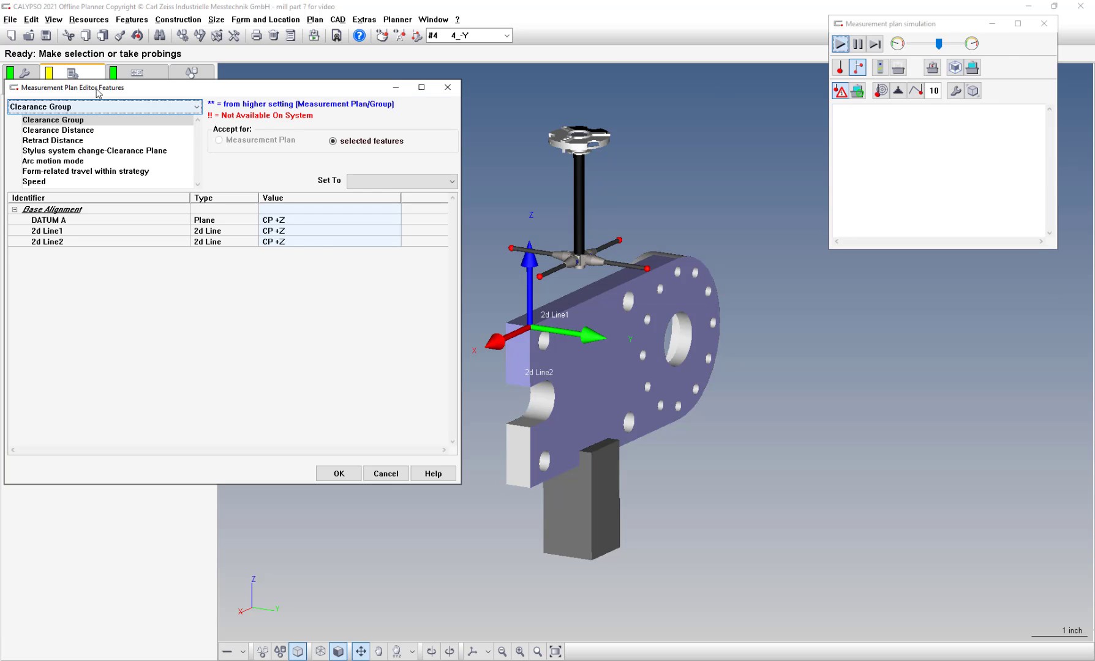
left_click(83, 107)
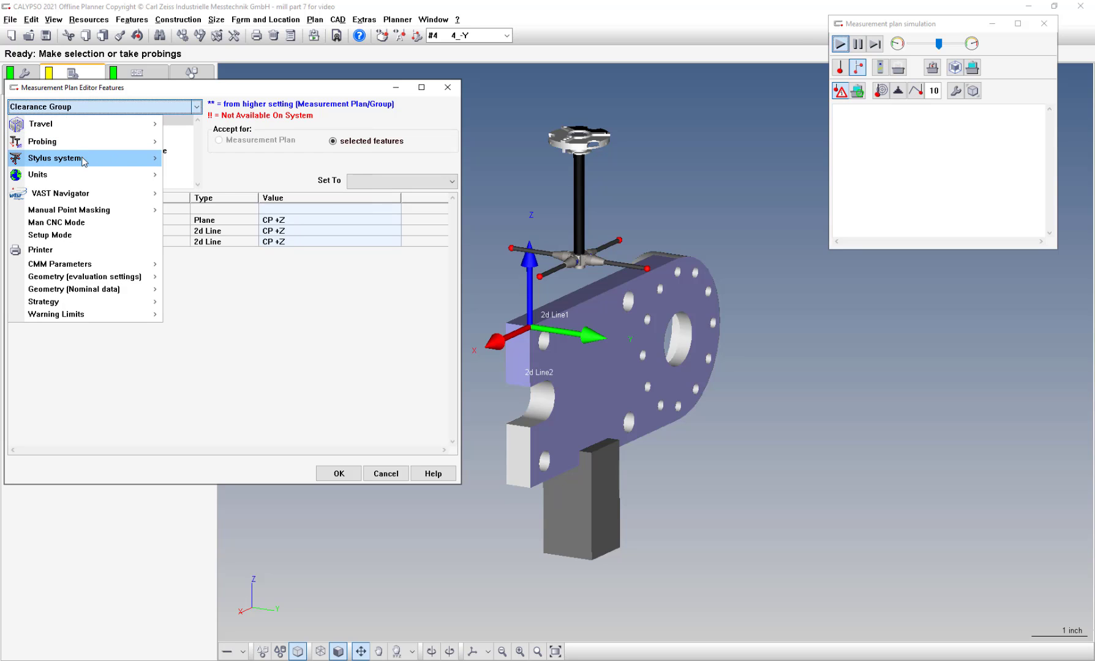
mouse_move(139, 163)
left_click(184, 166)
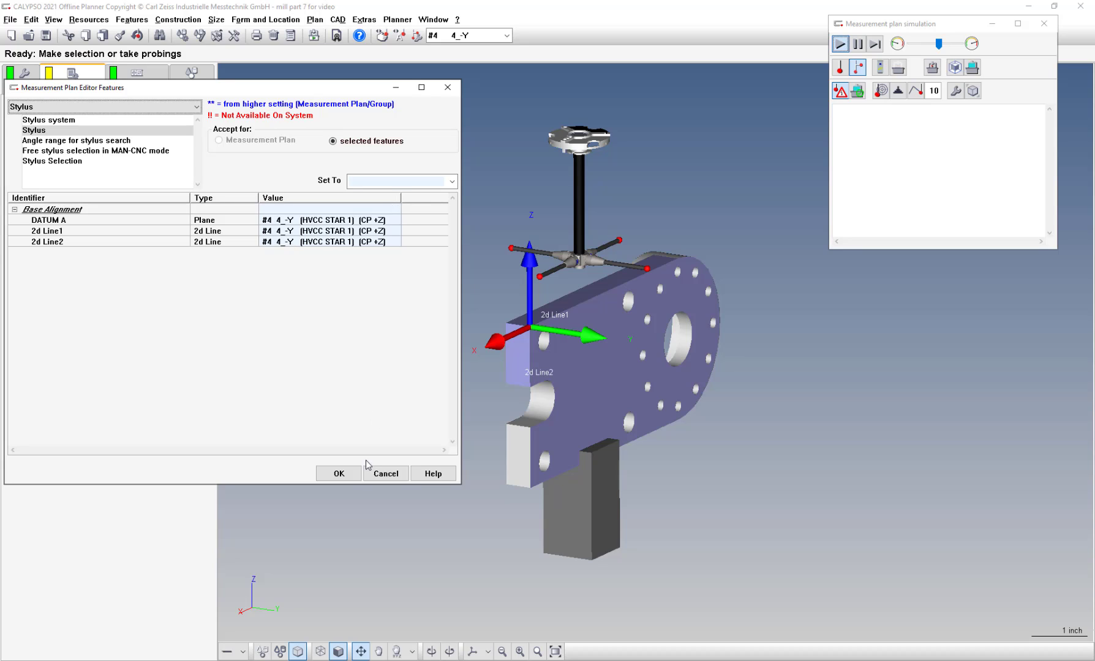
left_click(339, 473)
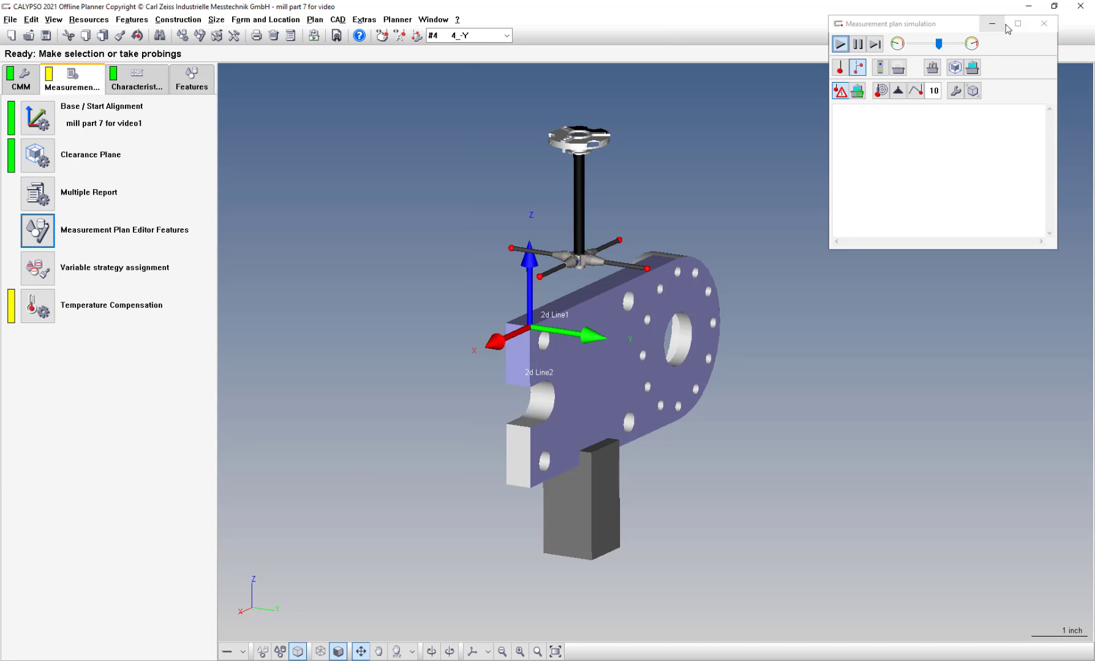
- Close the simulation and view stylus 4_-Y geometry (Y -1.4069, Z -2.3366) of HVCC STAR 1
left_click(1044, 23)
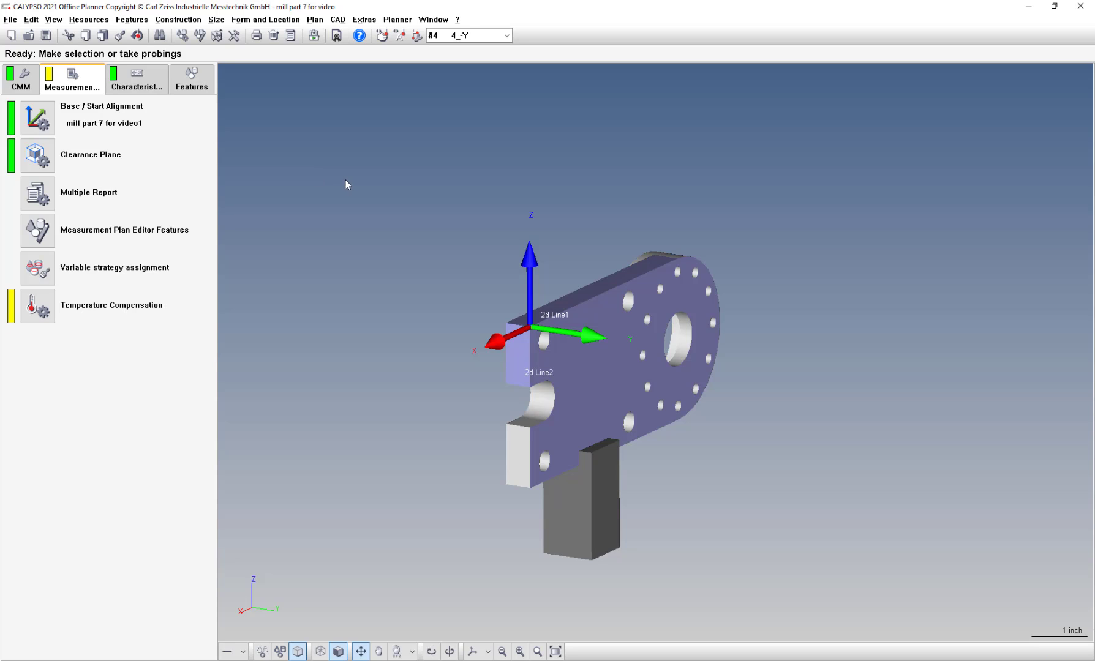
left_click(25, 88)
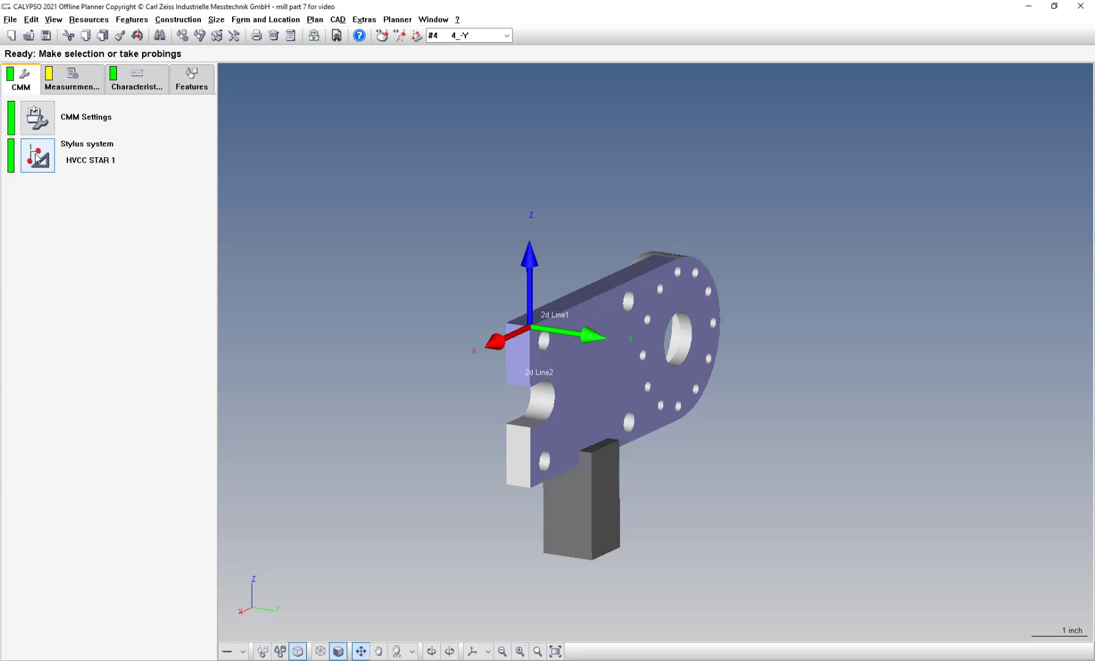
left_click(38, 157)
left_click(34, 102)
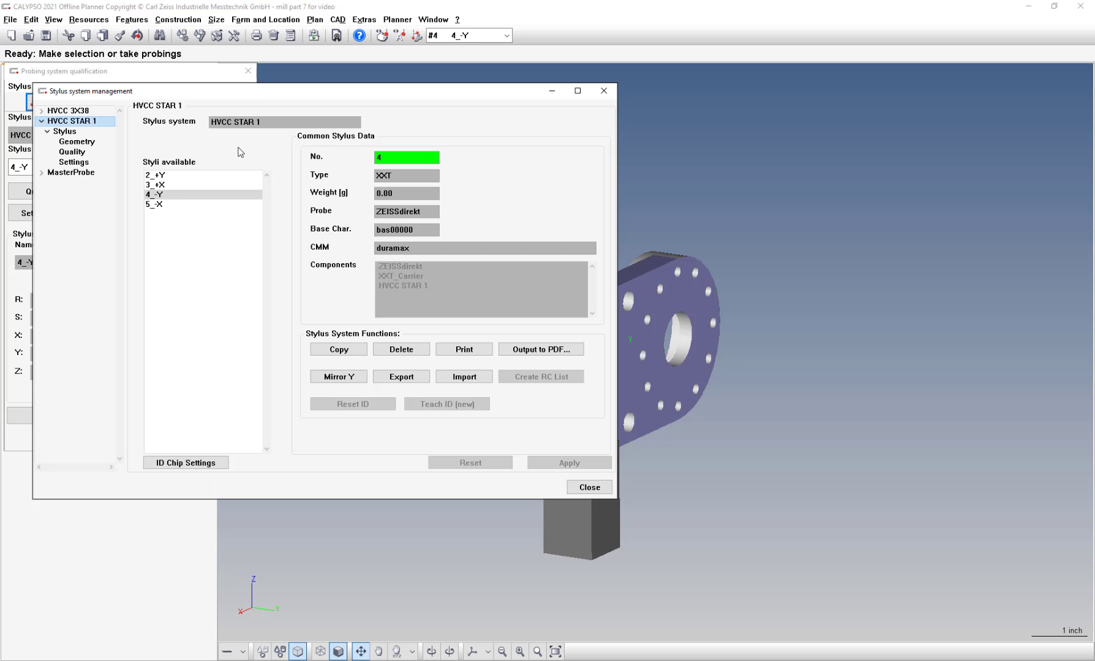
left_click(85, 141)
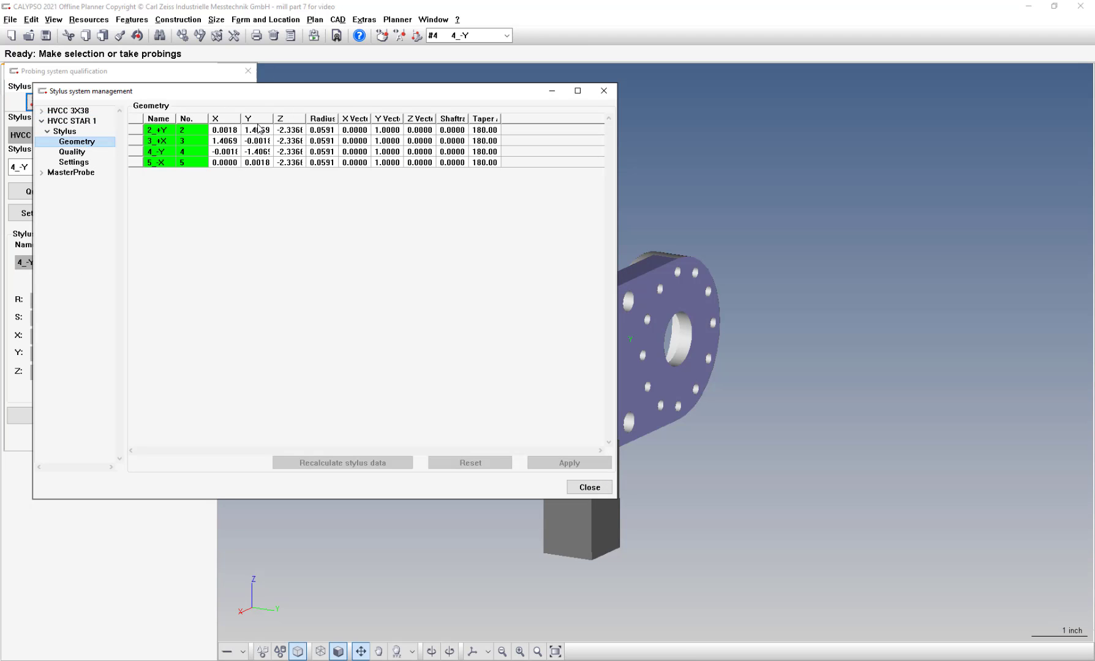
left_click(589, 488)
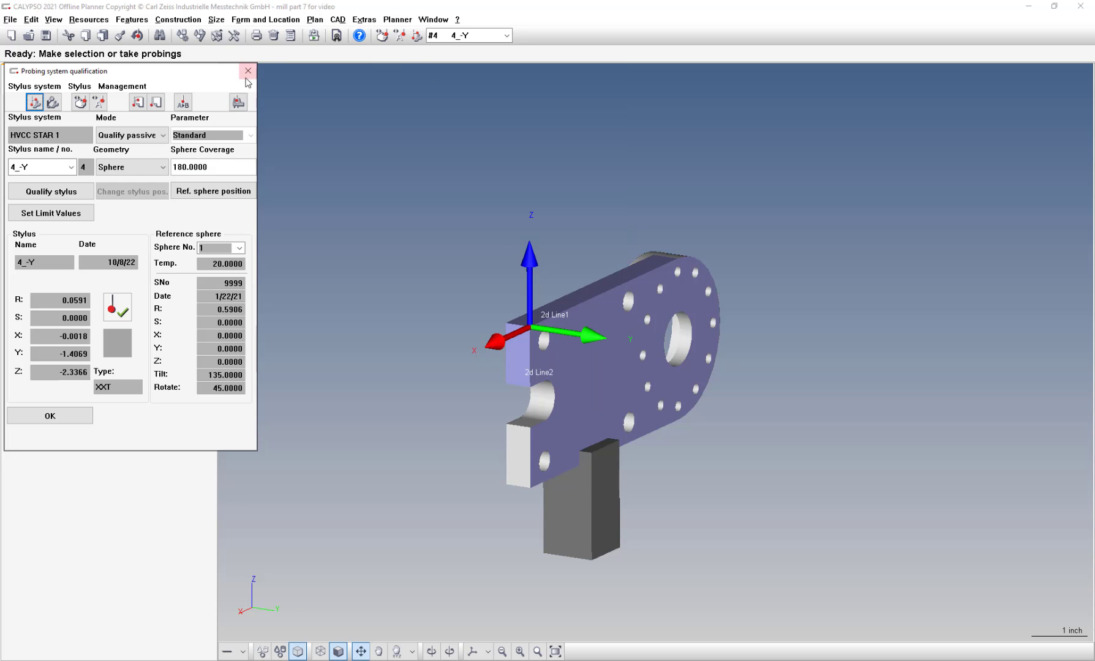
- Close the probing system qualification window and dismiss the Planner menu without choosing anything
left_click(248, 71)
left_click(388, 22)
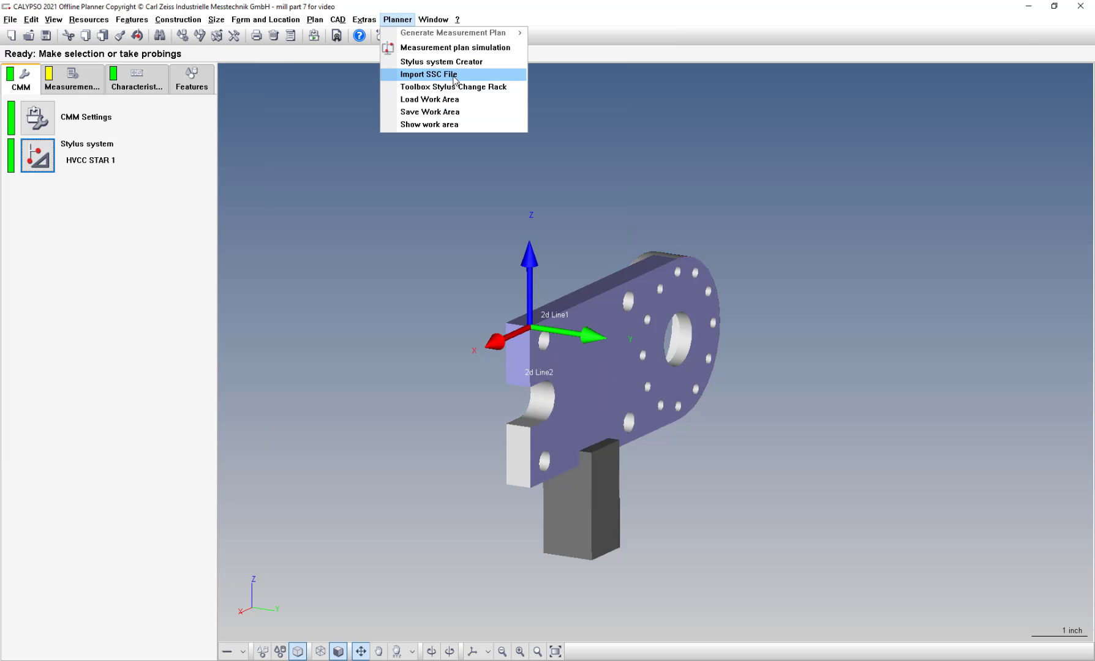
left_click(427, 202)
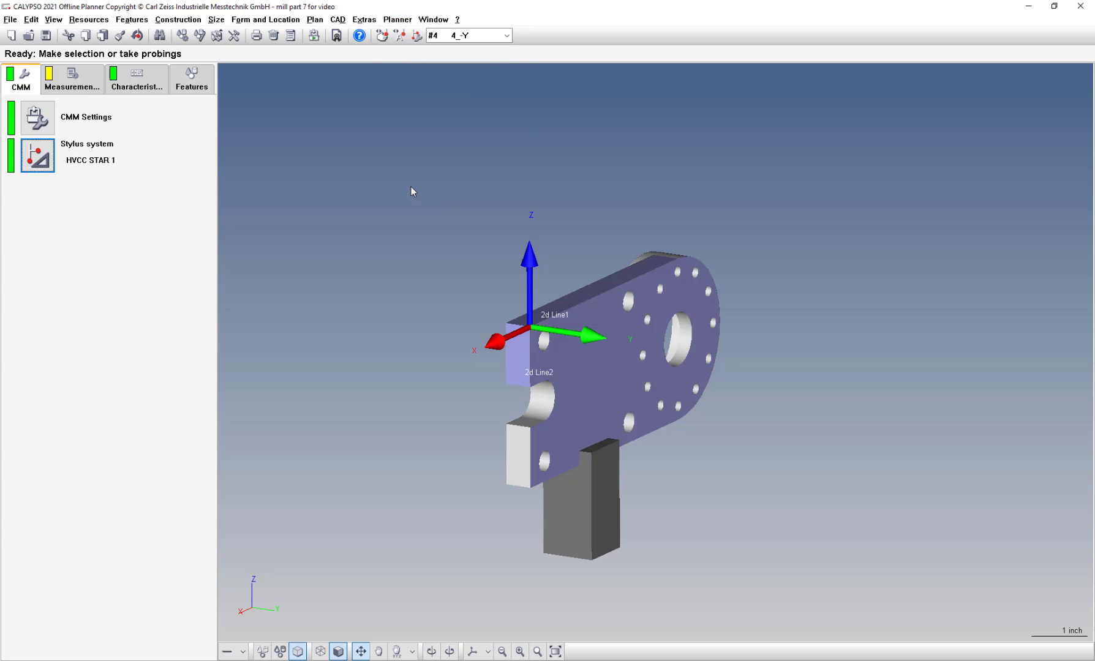